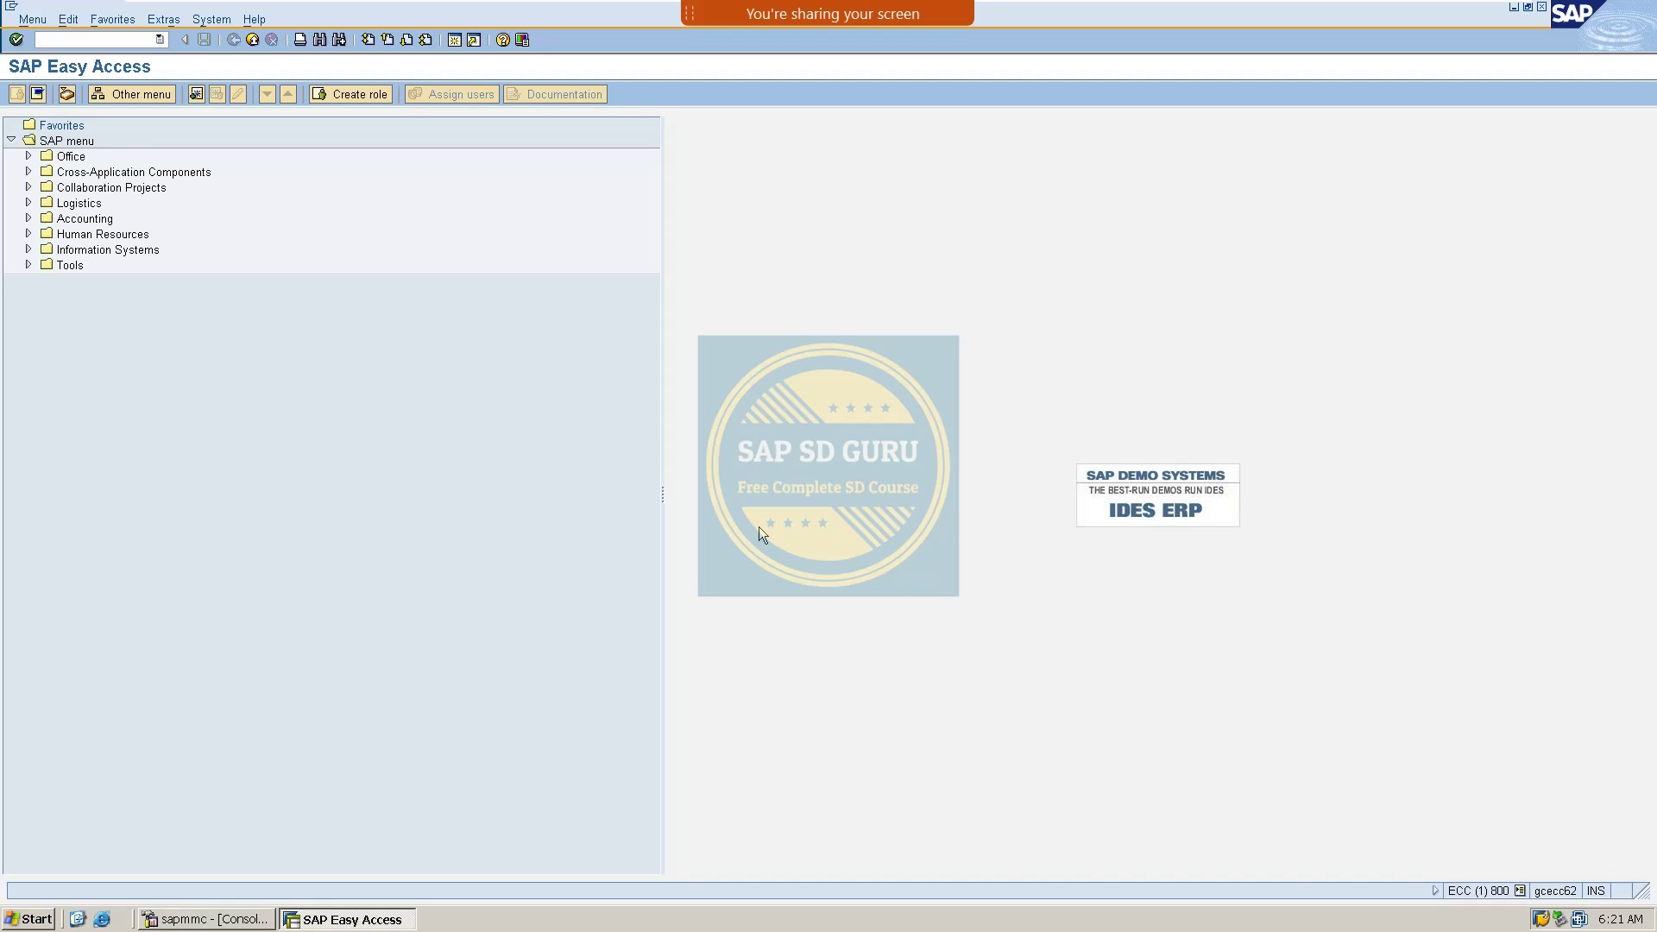
Start annotating the shared screen and handwrite "Pick" in red over the area below the SAP menu tree
mouse_move(833, 13)
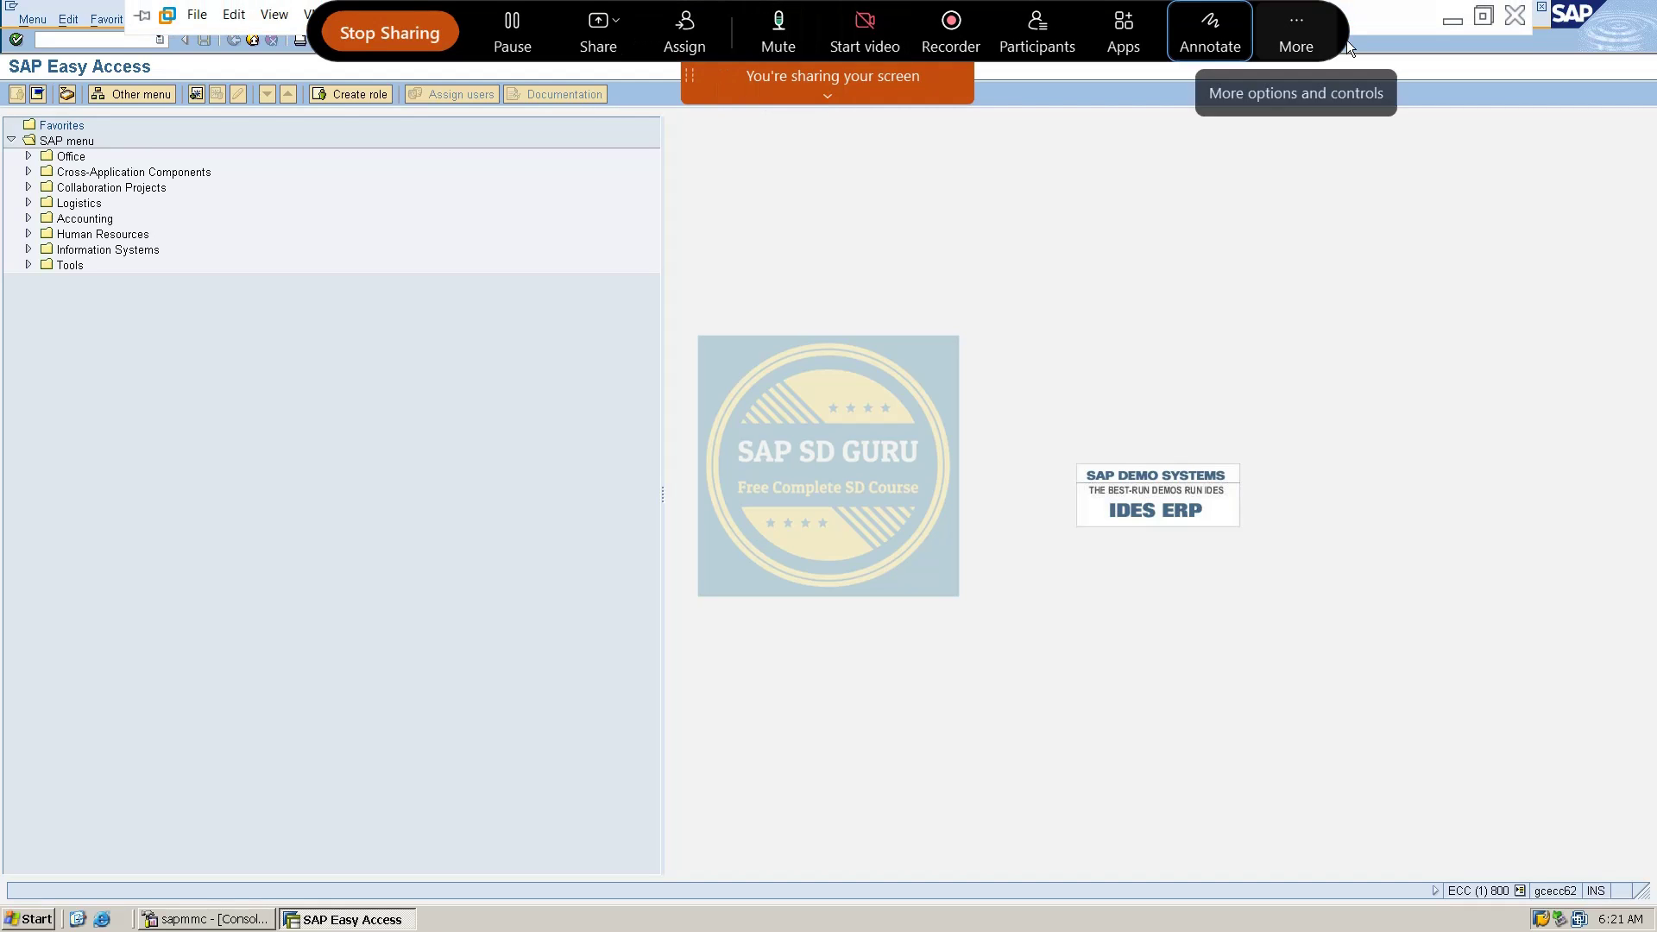
click(1210, 30)
click(1205, 28)
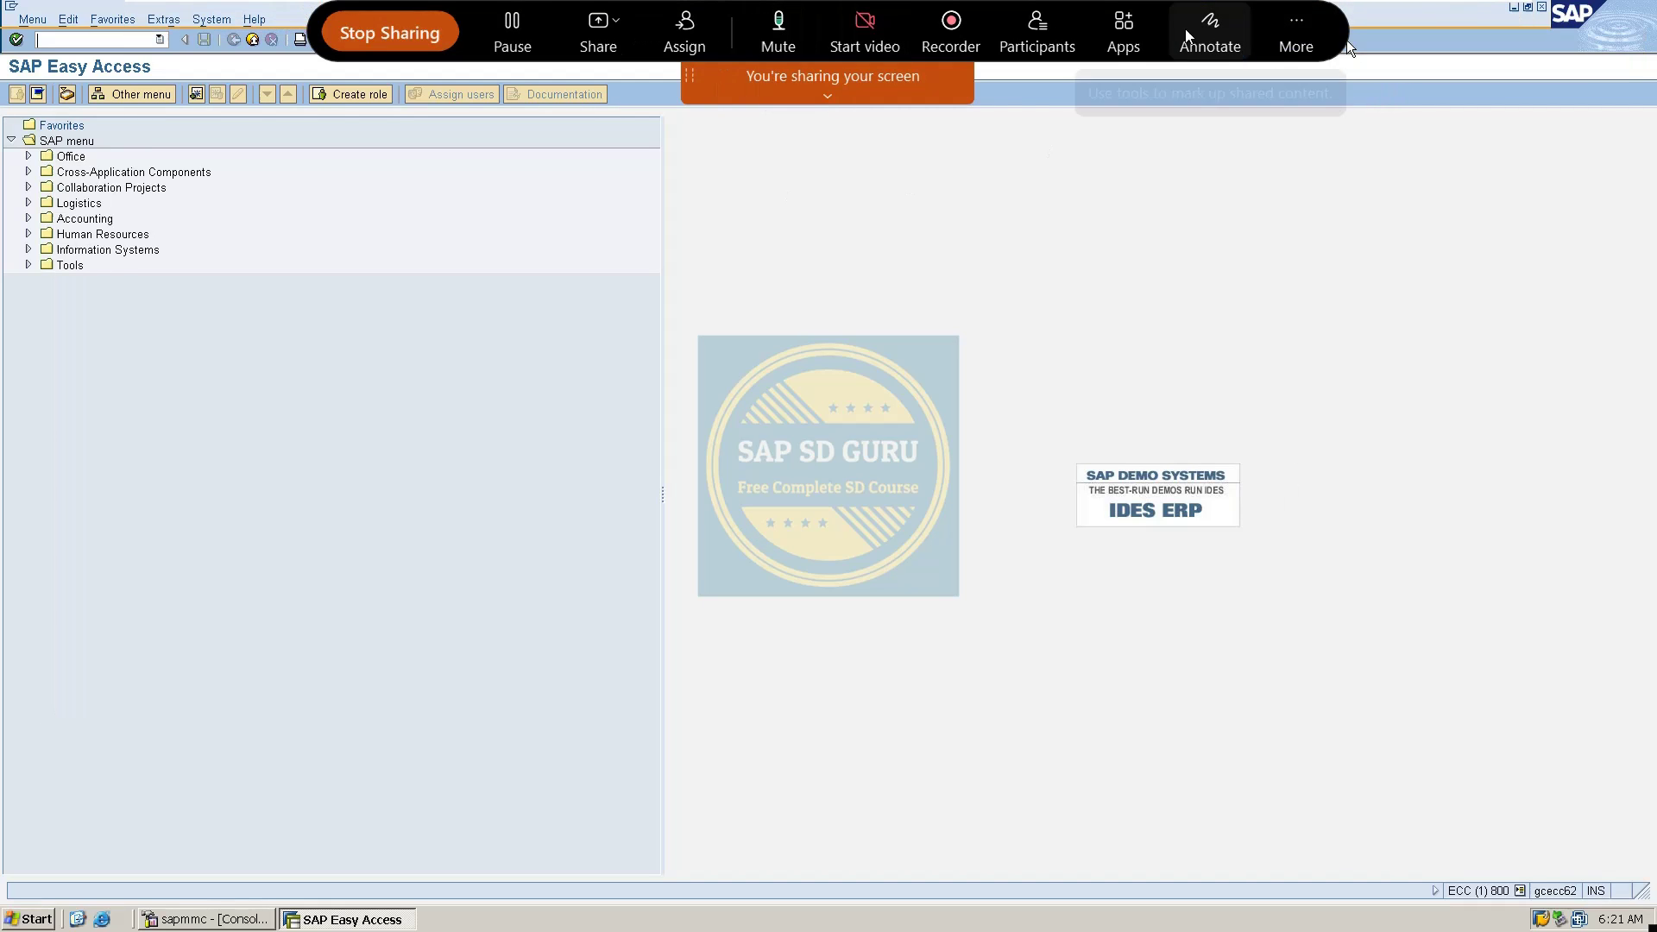
click(1201, 27)
mouse_move(296, 382)
mouse_down()
mouse_move(302, 288)
mouse_move(296, 320)
mouse_up()
drag(398, 313, 396, 369)
click(401, 284)
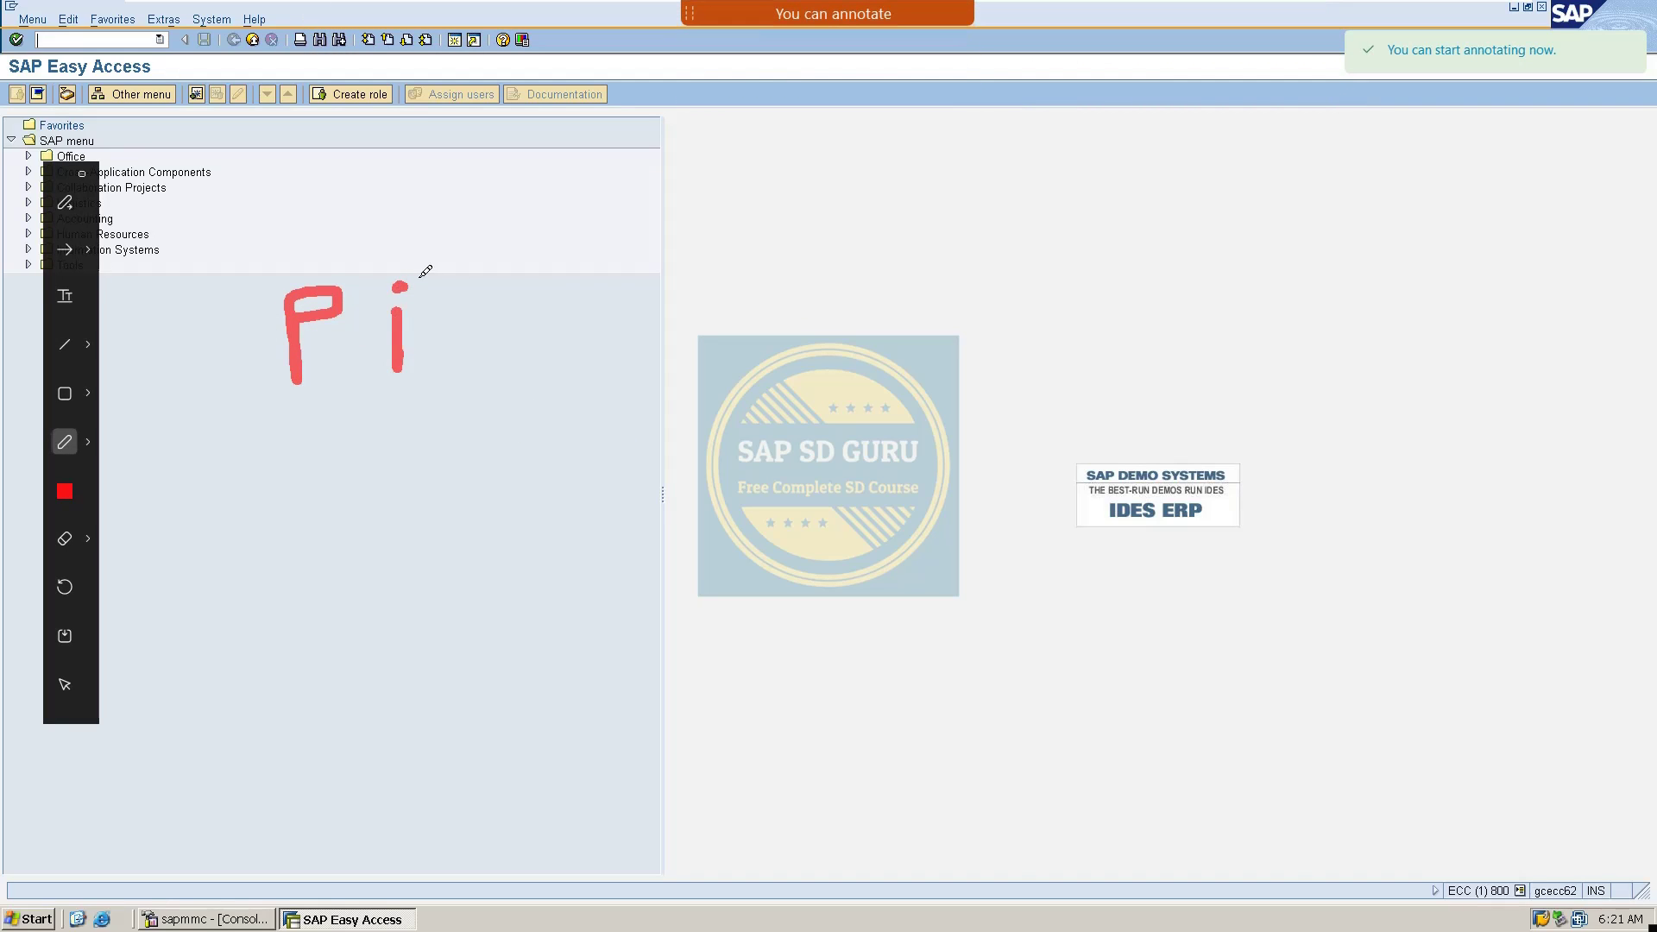
drag(474, 276, 539, 331)
mouse_move(549, 249)
mouse_down()
mouse_move(557, 324)
mouse_move(640, 300)
mouse_up()
Handwrite "Pack" in red to the upper right of "Pick"
mouse_move(744, 220)
mouse_down()
mouse_move(763, 294)
mouse_move(749, 229)
mouse_up()
drag(897, 205, 960, 238)
drag(1007, 166, 1044, 210)
mouse_move(1077, 133)
mouse_down()
mouse_move(1080, 192)
mouse_move(1118, 197)
mouse_up()
Handwrite "Loading" in red beneath "Pick"
drag(295, 450, 400, 519)
mouse_move(440, 474)
mouse_down()
mouse_move(423, 517)
mouse_move(438, 488)
mouse_up()
mouse_move(518, 466)
mouse_down()
mouse_move(492, 483)
mouse_move(552, 494)
mouse_up()
mouse_move(621, 449)
mouse_down()
mouse_move(643, 466)
mouse_move(755, 398)
mouse_move(815, 393)
mouse_up()
mouse_move(863, 345)
mouse_down()
mouse_move(853, 481)
mouse_move(846, 429)
mouse_up()
Handwrite "RLT" below "Loading" and "TLT" below that
mouse_move(321, 622)
mouse_down()
mouse_move(321, 690)
mouse_move(352, 617)
mouse_move(379, 660)
mouse_up()
drag(466, 574, 523, 608)
mouse_move(585, 557)
mouse_down()
mouse_move(577, 623)
mouse_move(641, 528)
mouse_up()
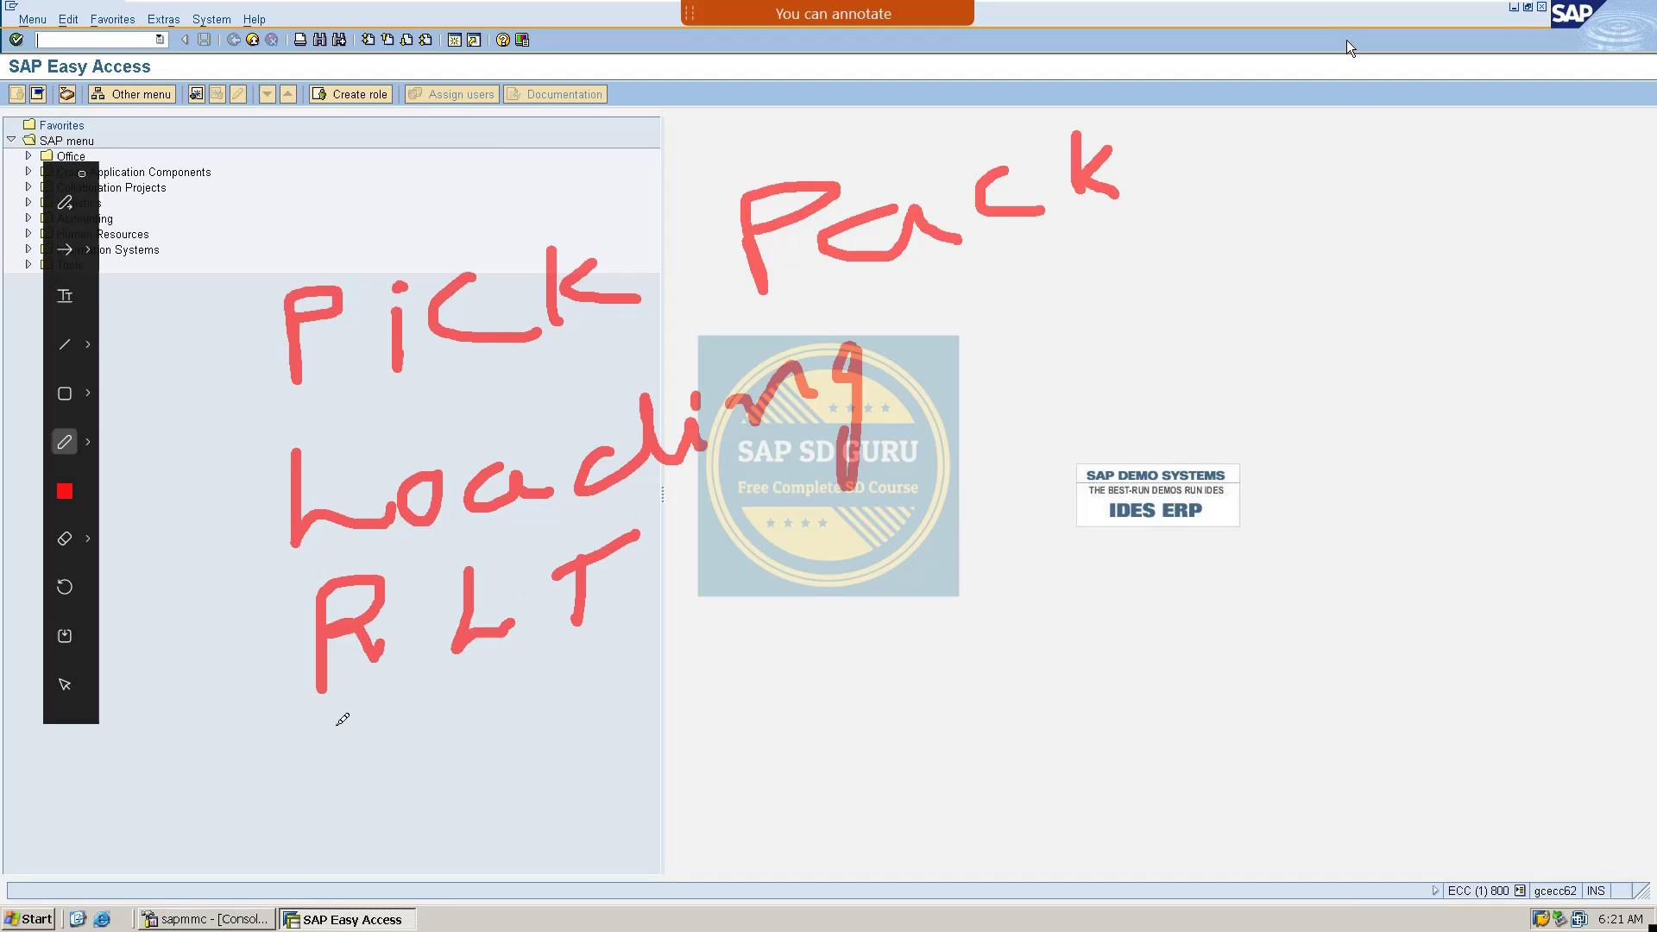
drag(332, 789, 332, 841)
click(264, 792)
drag(264, 792, 425, 744)
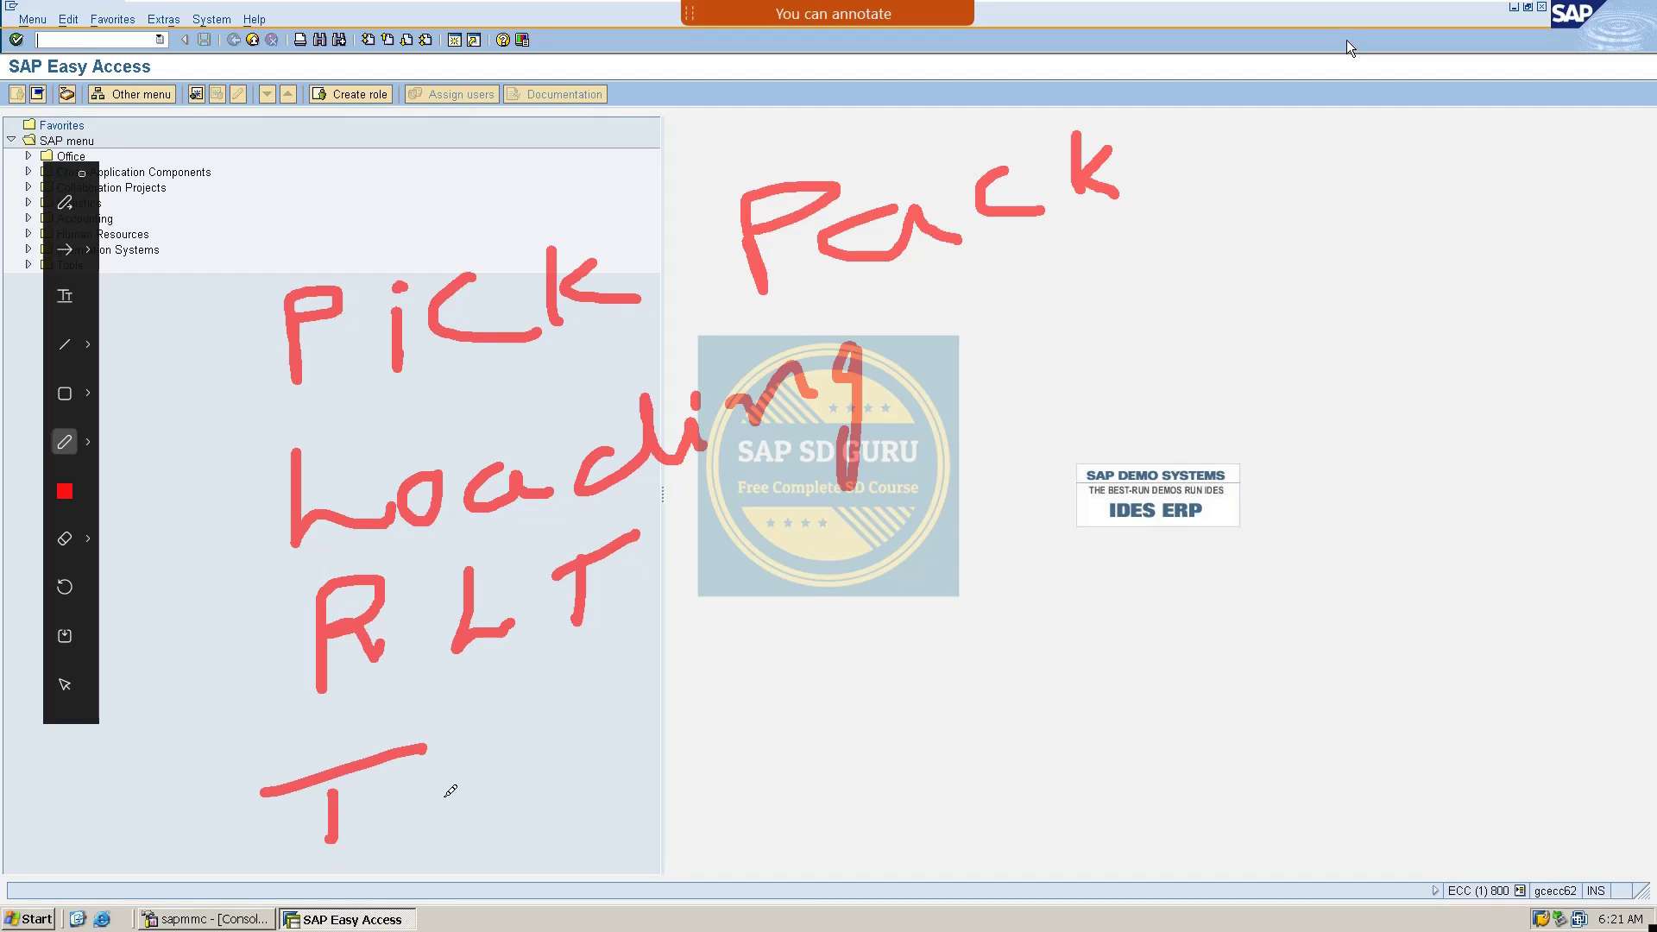
mouse_move(541, 742)
mouse_down()
mouse_move(510, 829)
mouse_move(571, 797)
mouse_up()
drag(673, 723, 653, 799)
drag(627, 741, 739, 694)
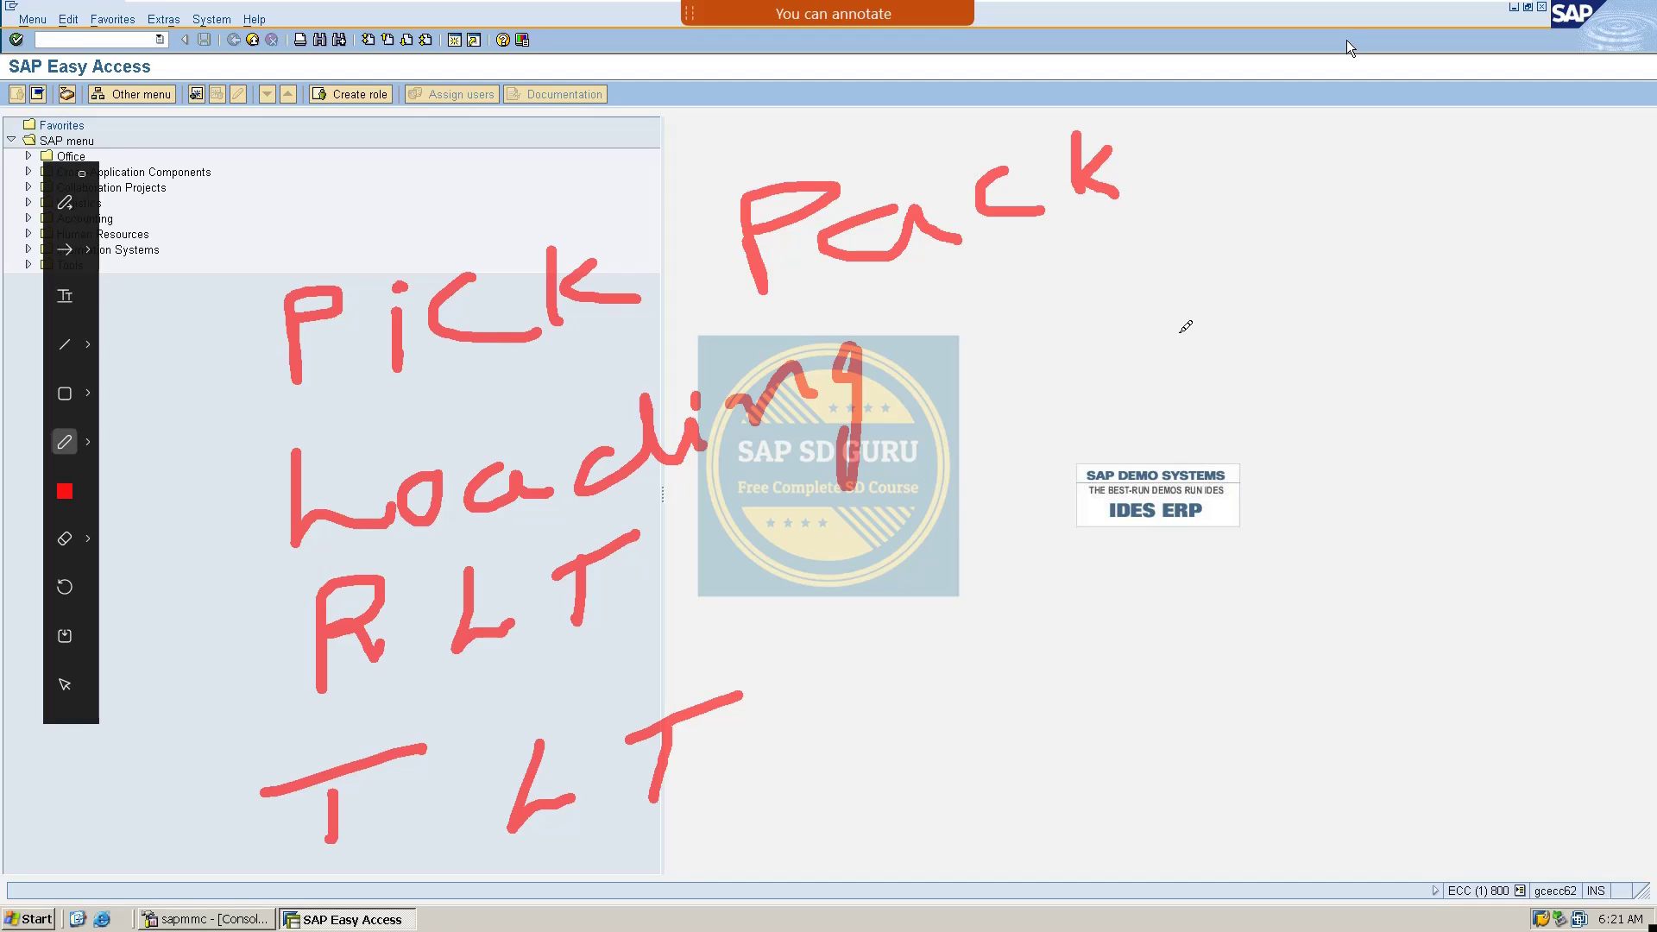
Handwrite "Trans" in red to the right of "Pack"
drag(1198, 277, 1198, 363)
mouse_move(1126, 315)
mouse_down()
mouse_move(1245, 233)
mouse_move(1429, 289)
mouse_move(1517, 263)
mouse_up()
drag(1573, 211, 1543, 263)
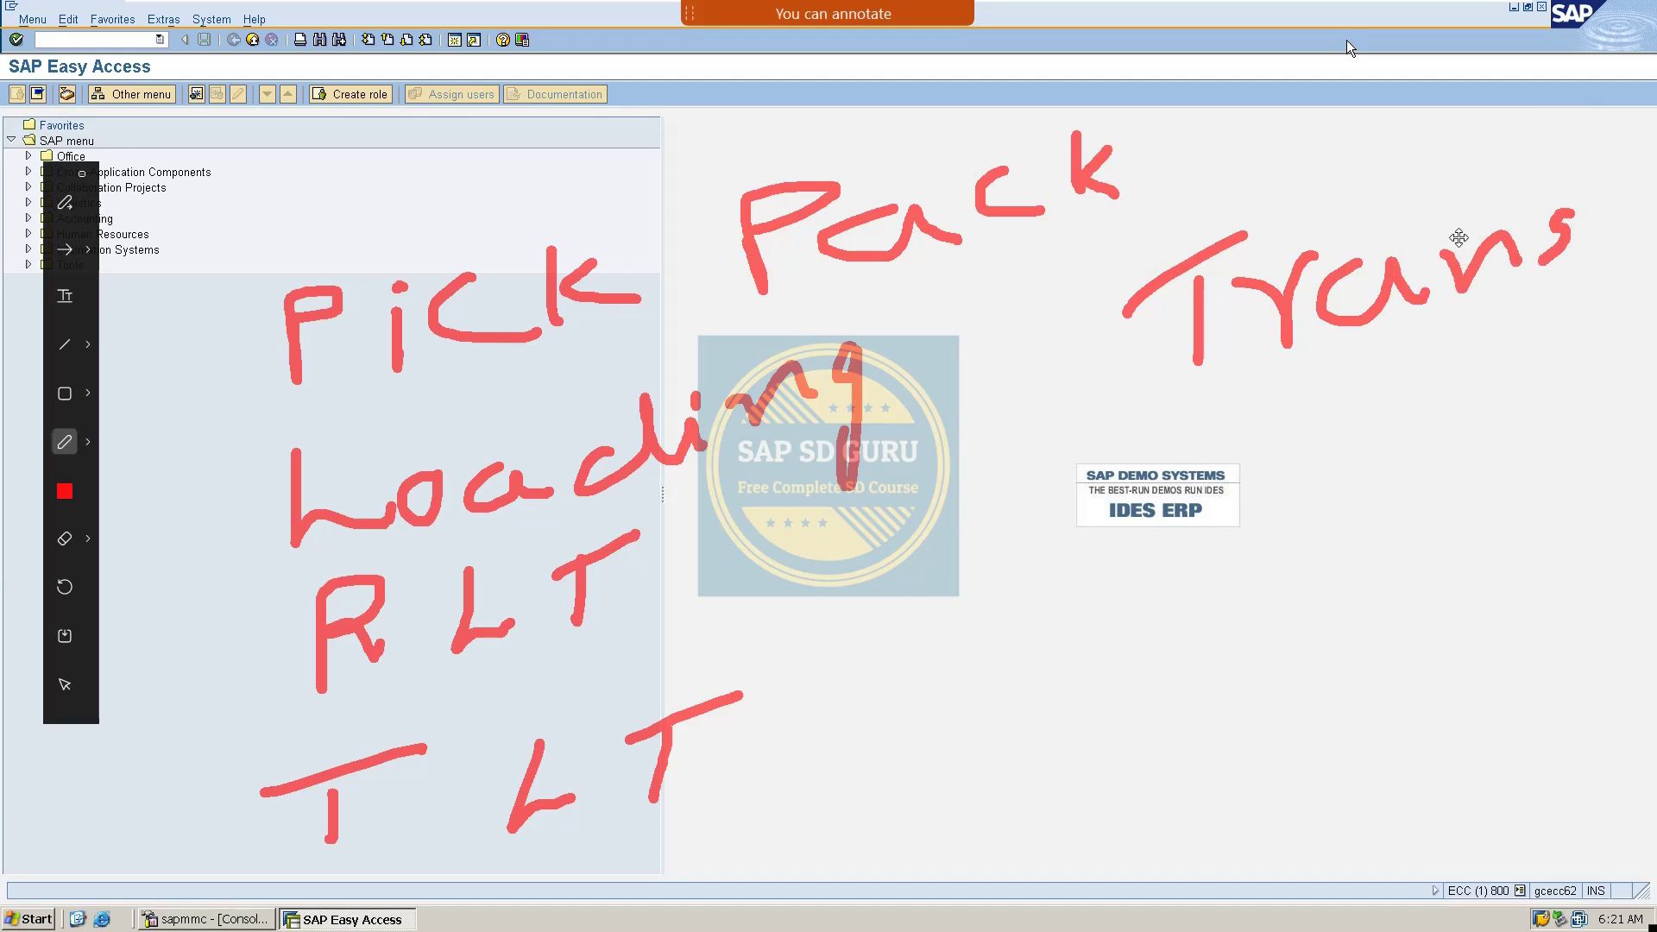
Underline "Pick", "Pack" and "Loading", and draw check marks beside "Pack" and "Loading"
mouse_move(9, 927)
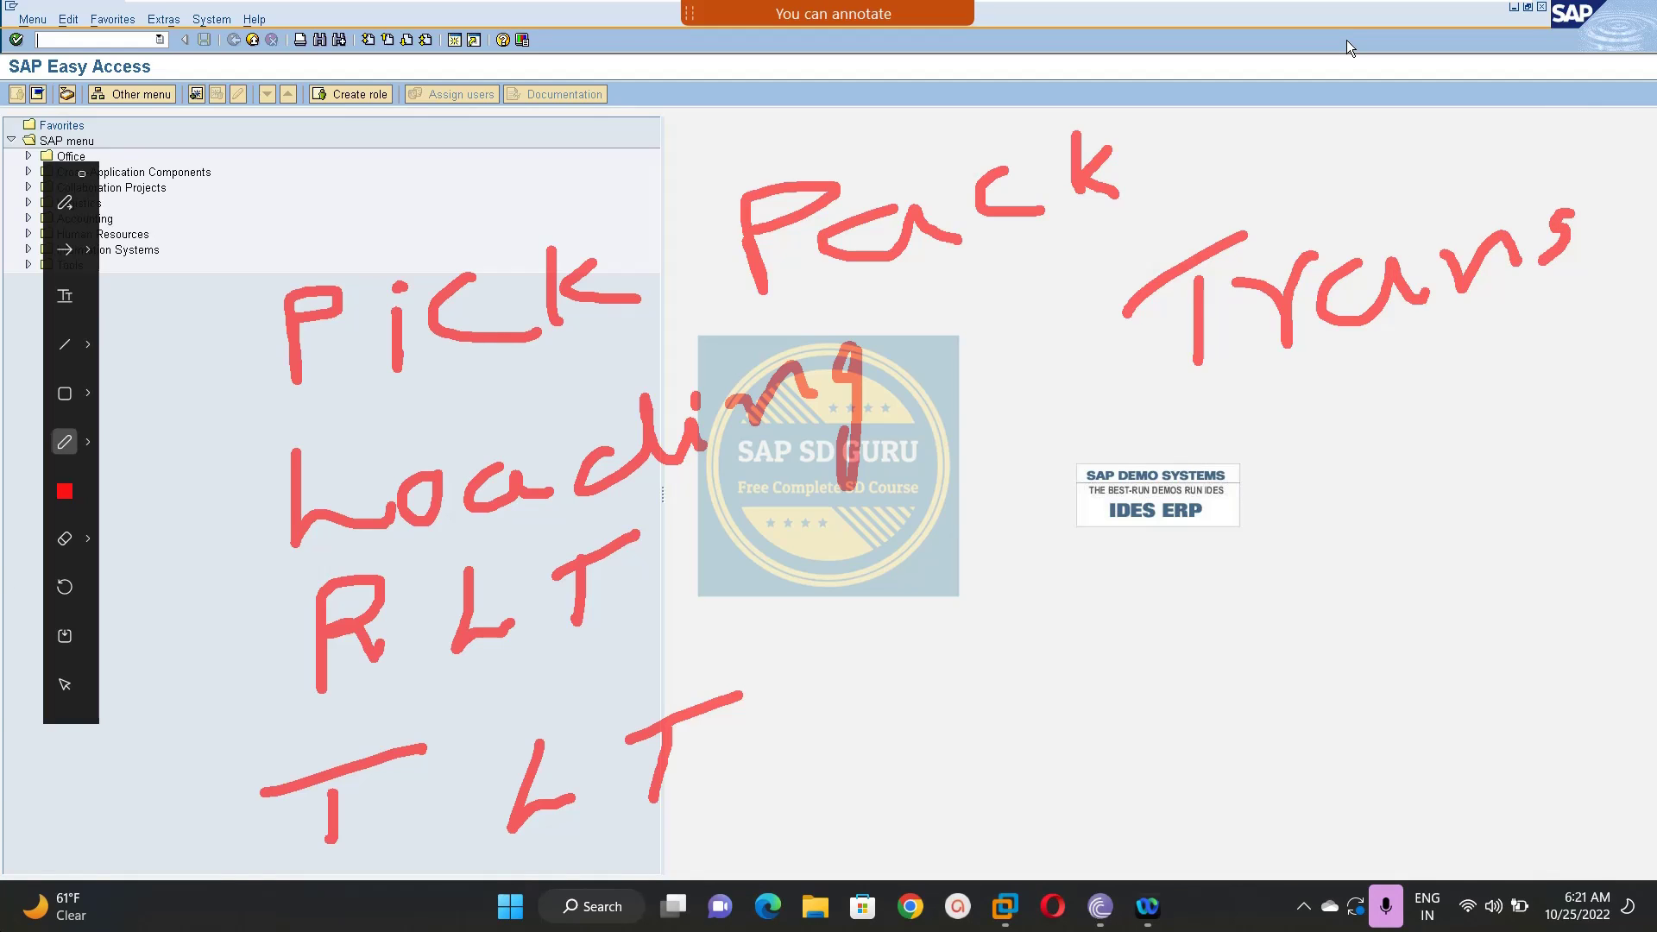
drag(295, 423, 621, 385)
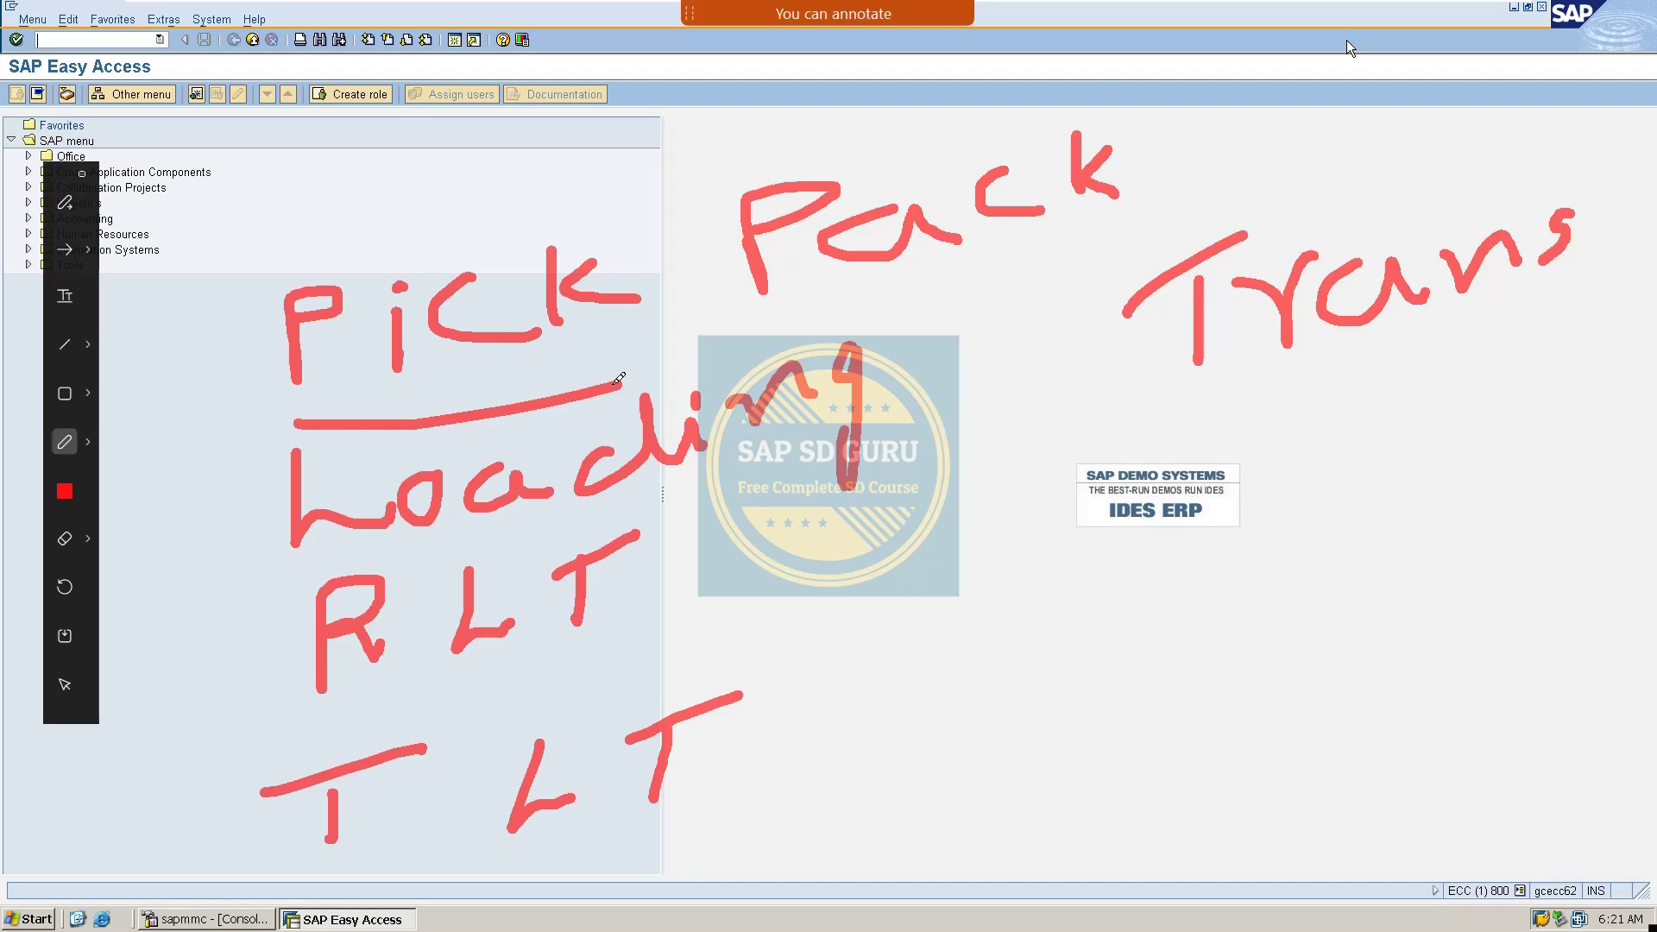
drag(780, 306, 1124, 245)
mouse_move(1208, 149)
mouse_down()
mouse_move(1297, 146)
mouse_move(1468, 13)
mouse_up()
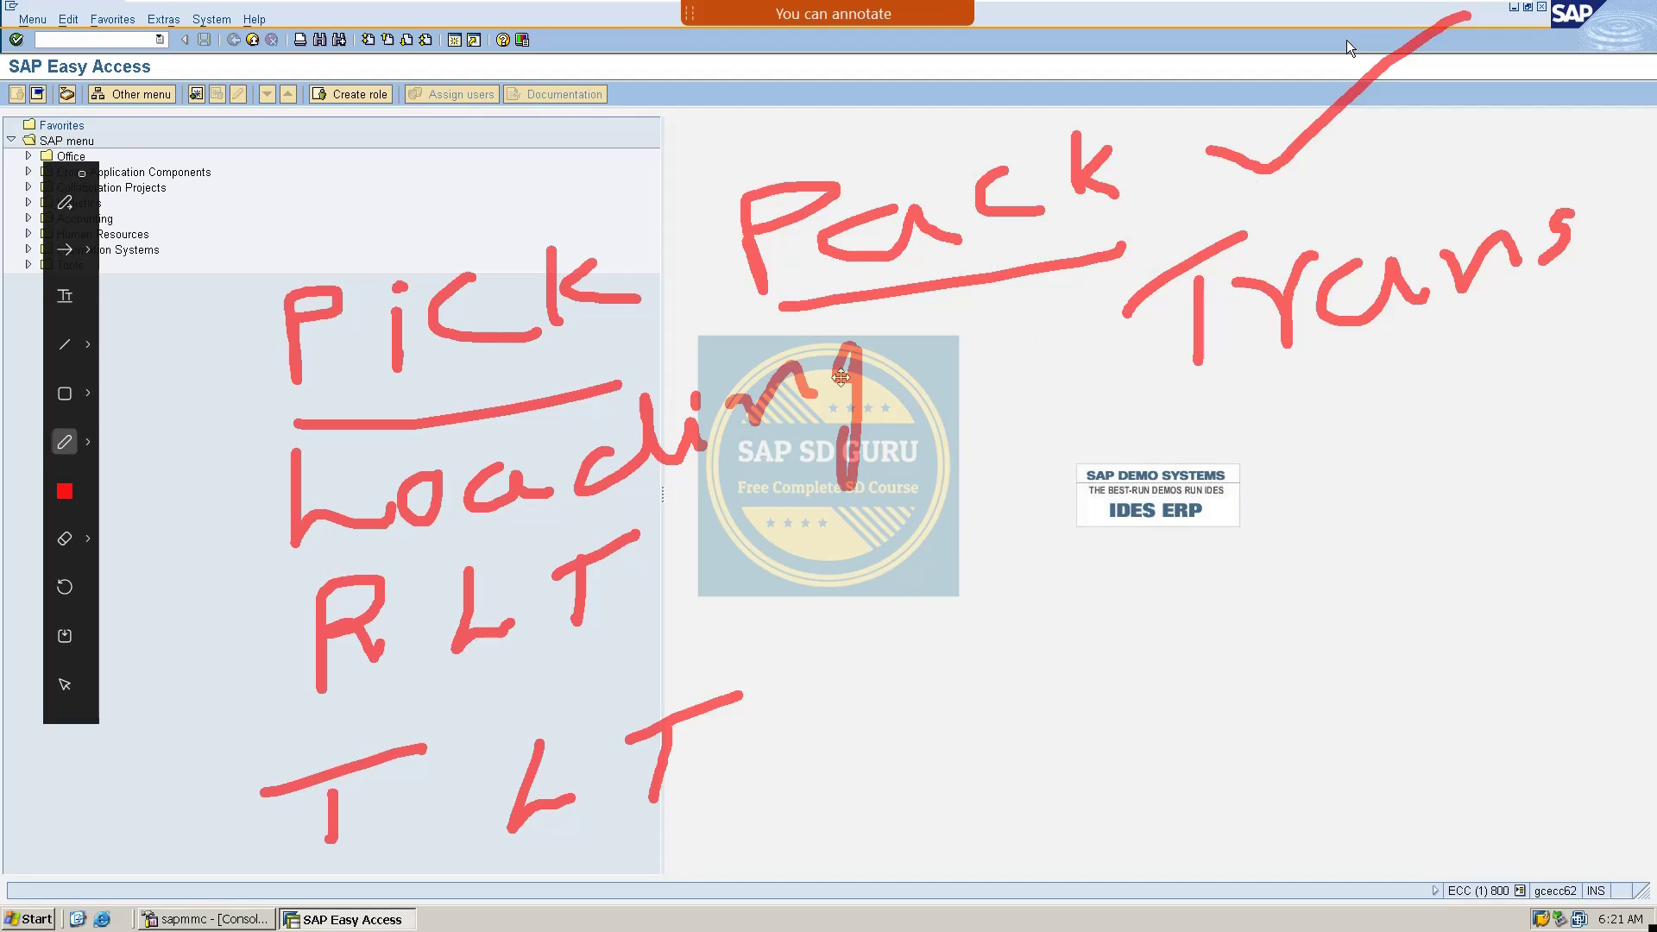
mouse_move(696, 488)
mouse_down()
mouse_move(966, 448)
mouse_move(1137, 345)
mouse_up()
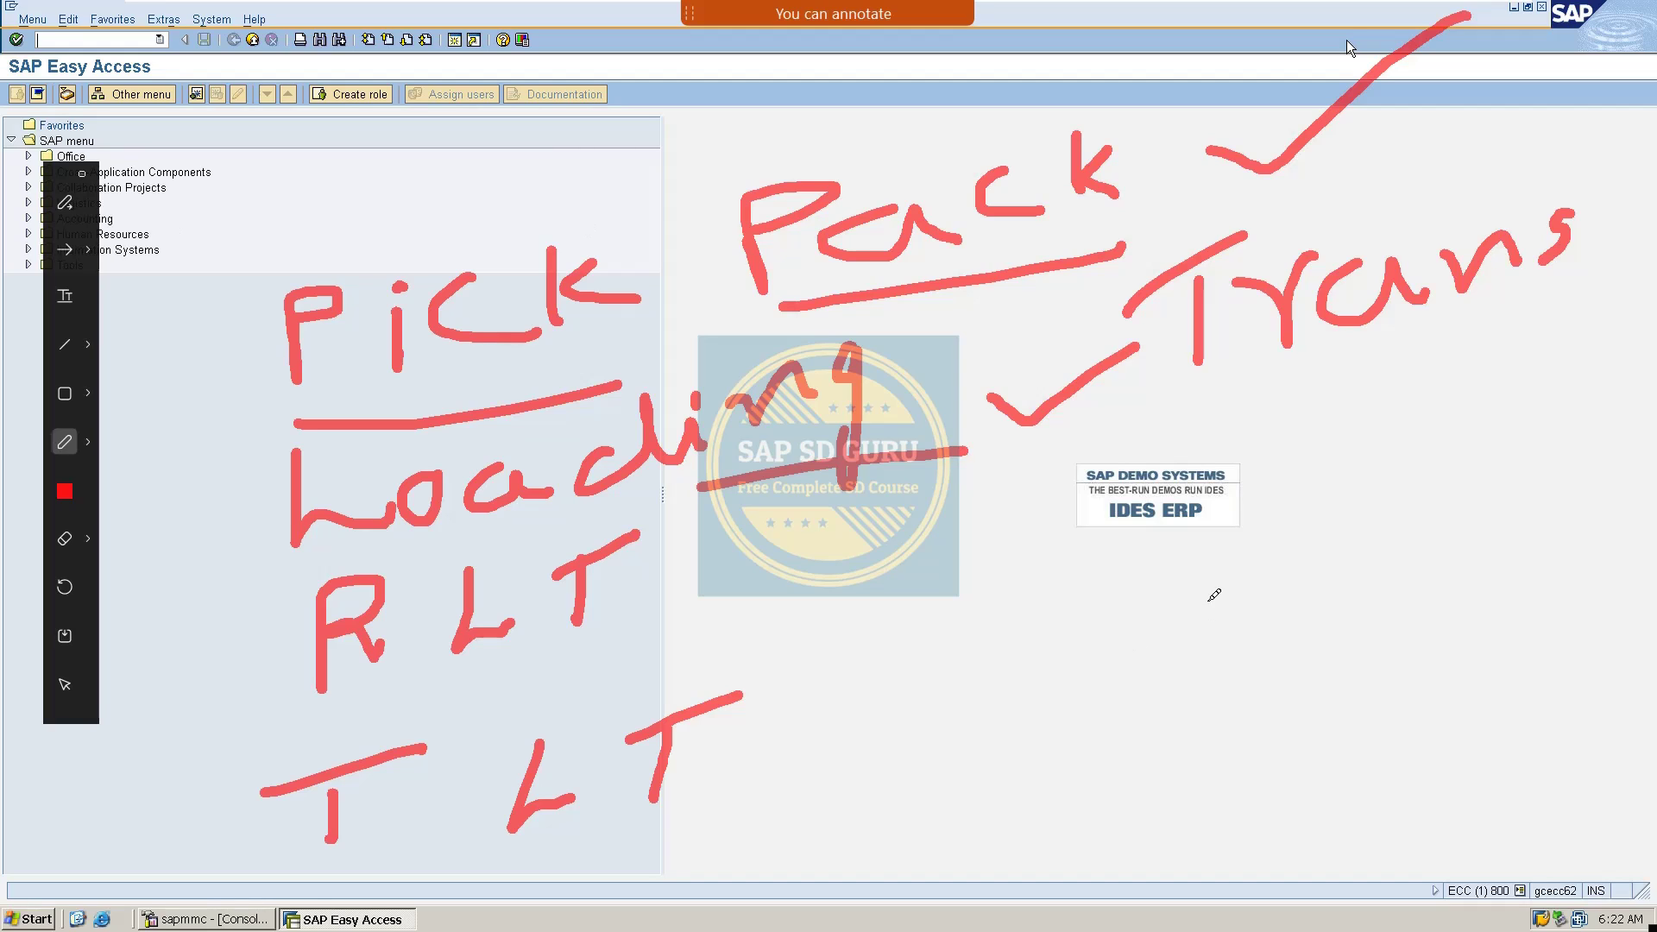
Underline "RLT" and handwrite an underlined "MM" to its right
drag(455, 678, 747, 630)
mouse_move(865, 616)
mouse_down()
mouse_move(901, 572)
mouse_move(920, 594)
mouse_move(958, 537)
mouse_move(981, 566)
mouse_move(947, 604)
mouse_move(958, 593)
mouse_up()
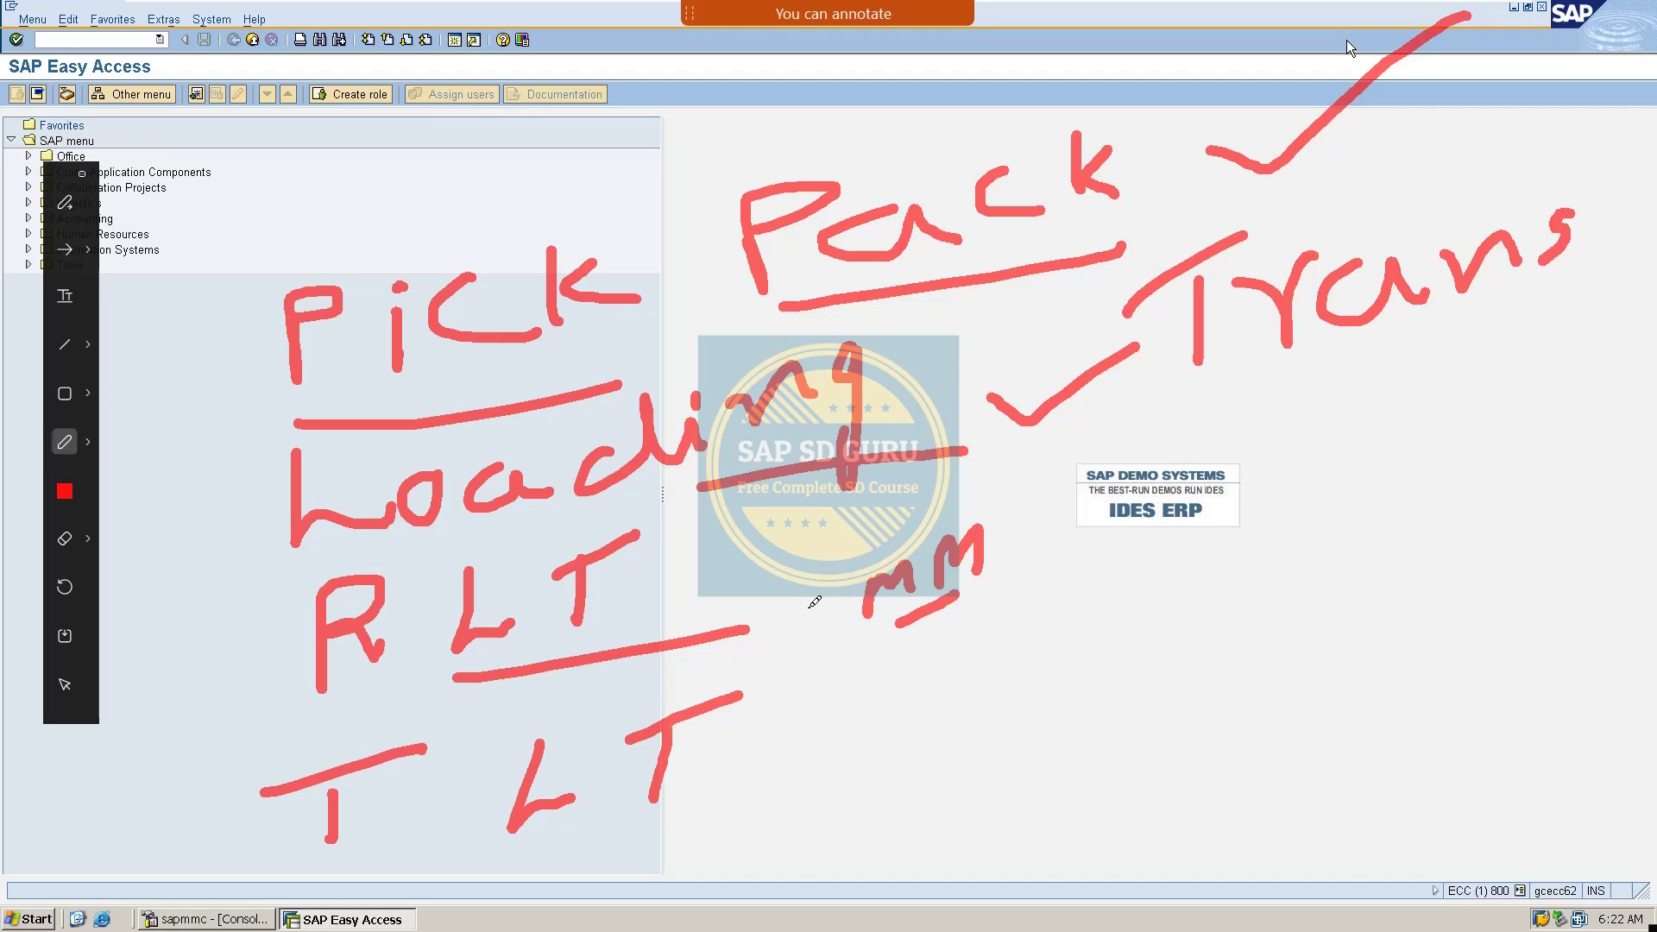
Underline "TLT", handwrite "Route" to its right, and draw arrows toward "Route" from "TLT" and "Trans"
drag(402, 878, 707, 868)
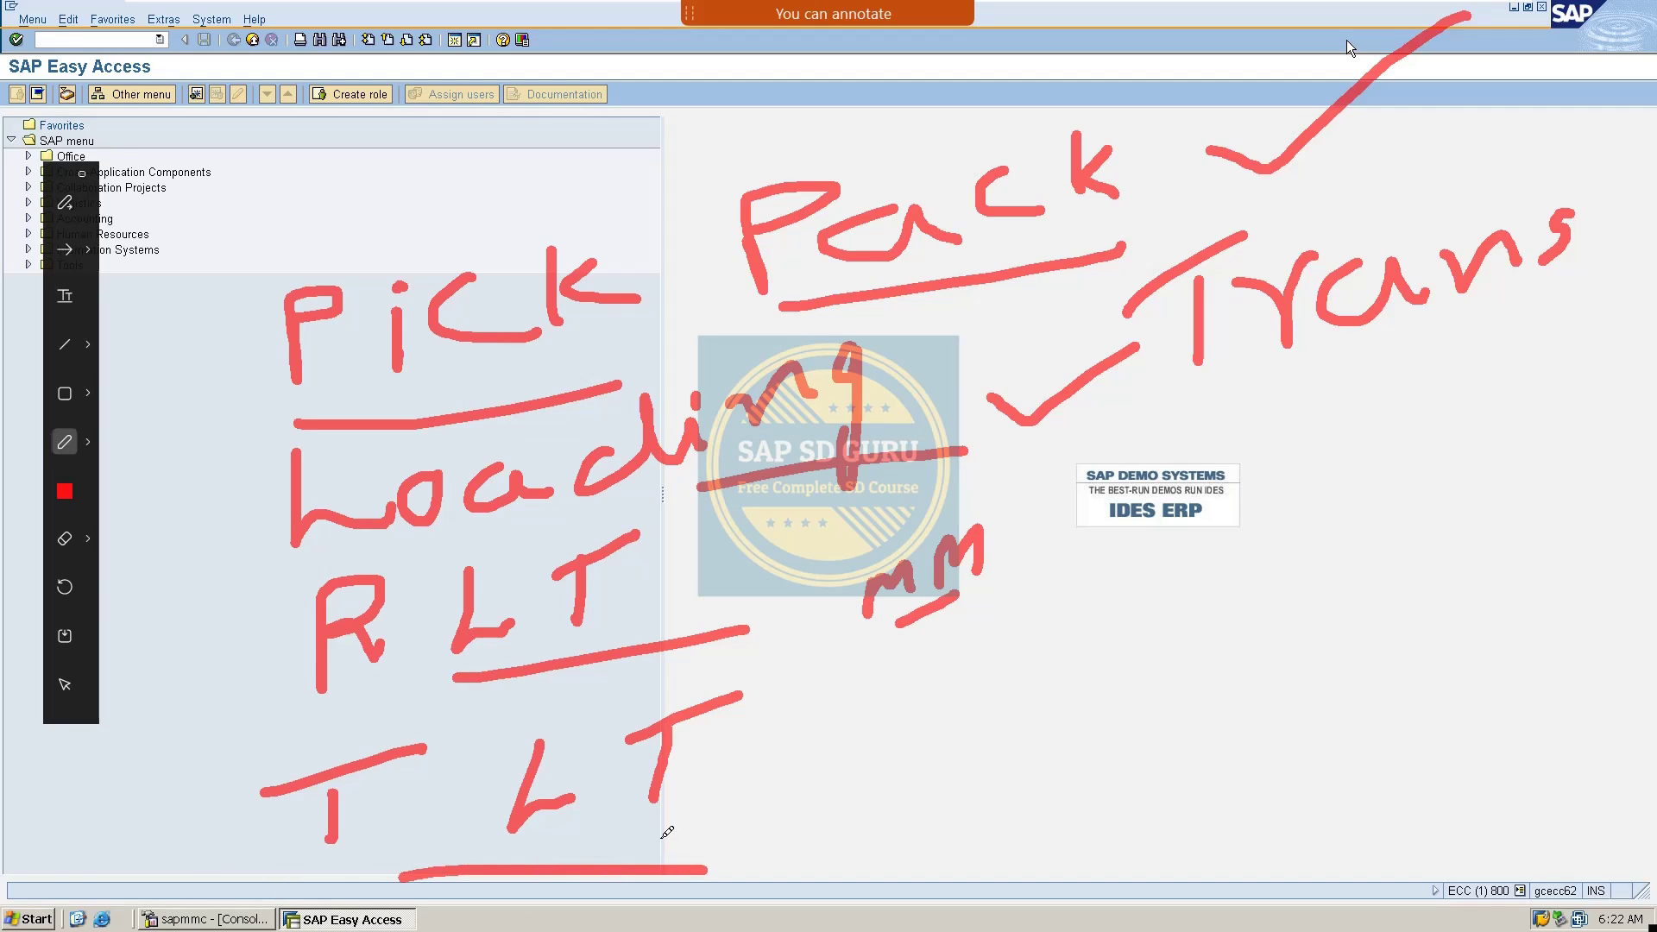
mouse_move(792, 793)
mouse_down()
mouse_move(987, 804)
mouse_move(904, 861)
mouse_up()
mouse_move(1101, 726)
mouse_down()
mouse_move(1165, 766)
mouse_move(1224, 761)
mouse_move(1326, 706)
mouse_move(1364, 764)
mouse_move(1467, 696)
mouse_move(1541, 735)
mouse_up()
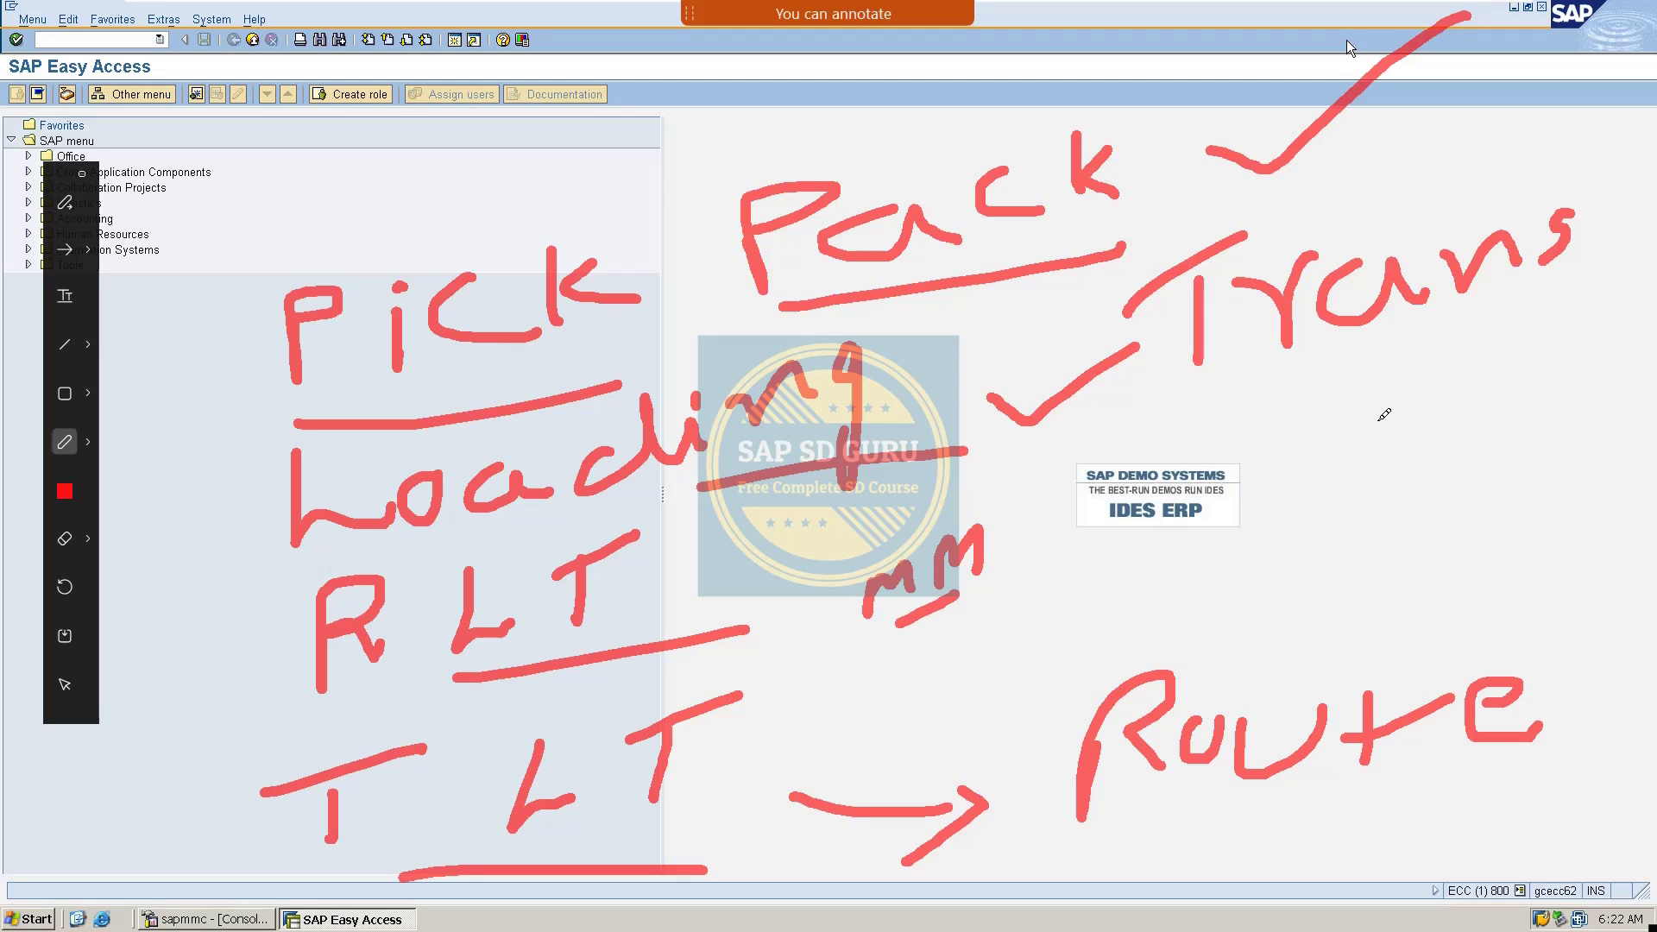
mouse_move(1375, 413)
mouse_down()
mouse_move(1335, 528)
mouse_move(1445, 491)
mouse_up()
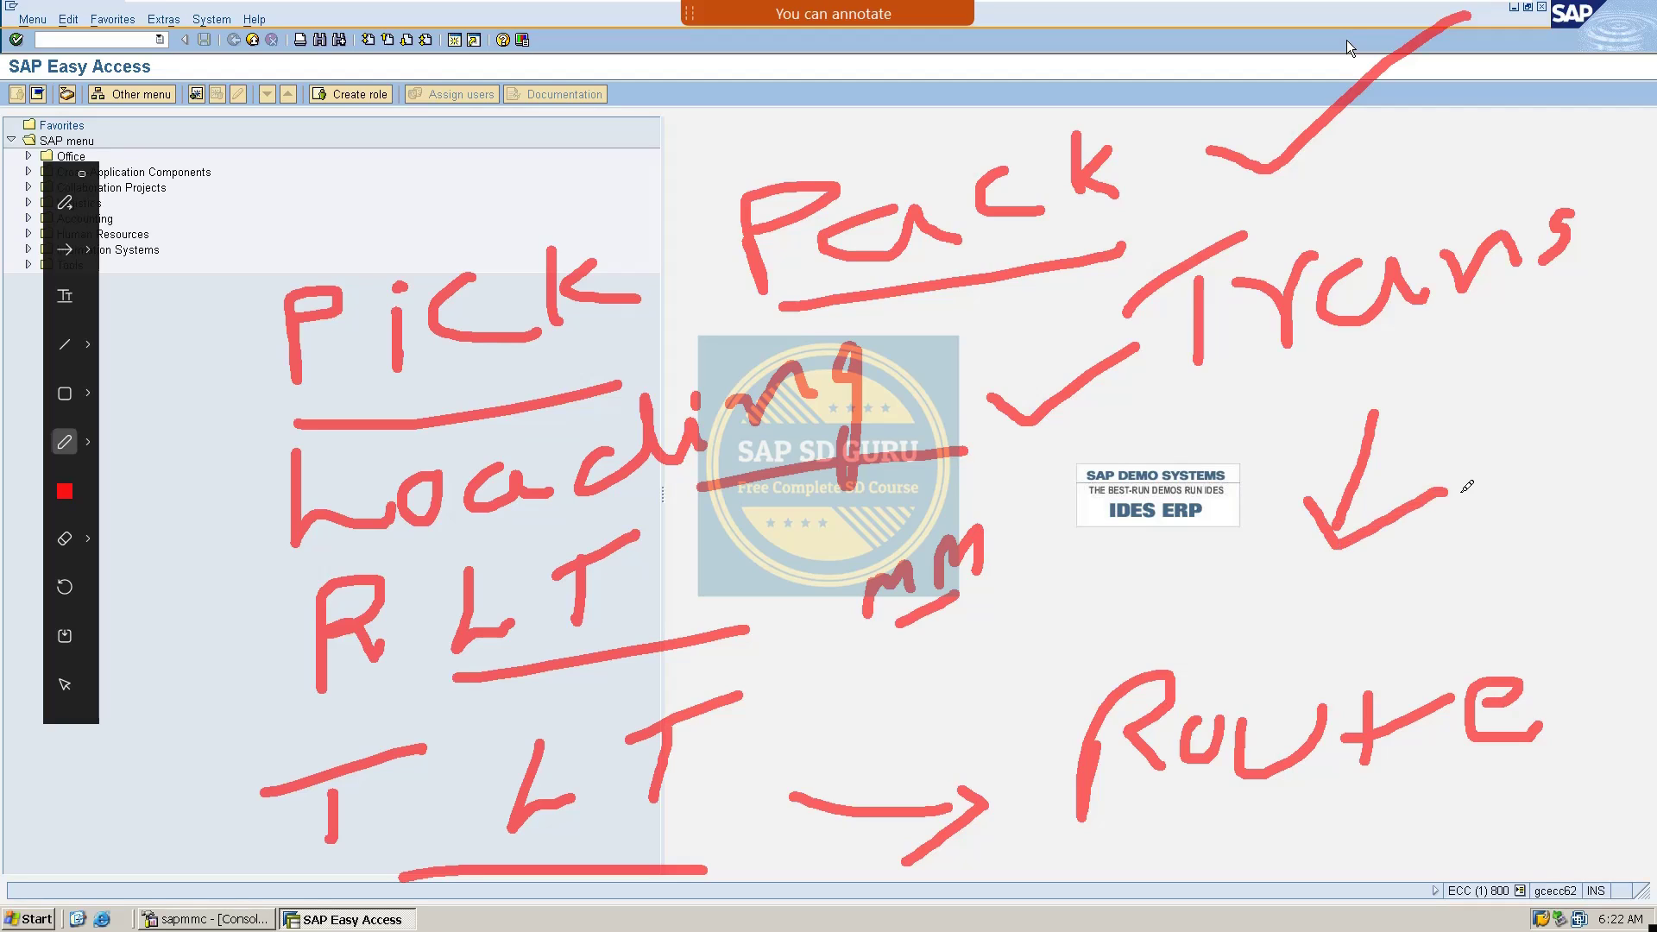
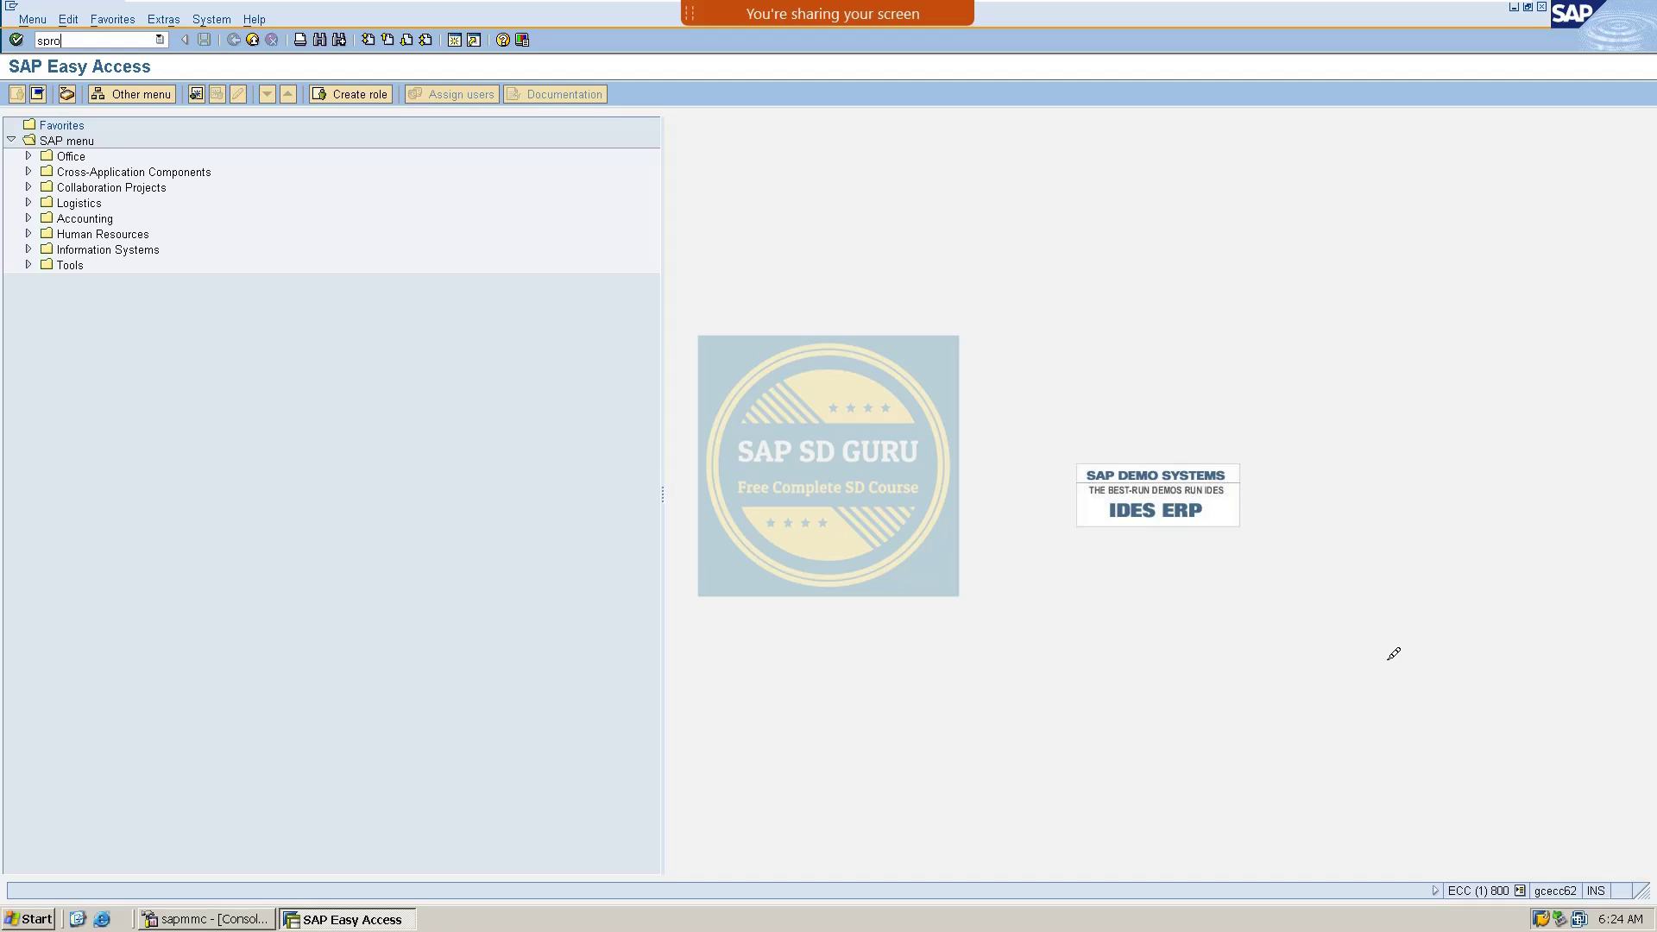
Run spro, open the SAP Reference IMG, and start defining shipping points under Enterprise Structure, Definition, Logistics Execution
key(Return)
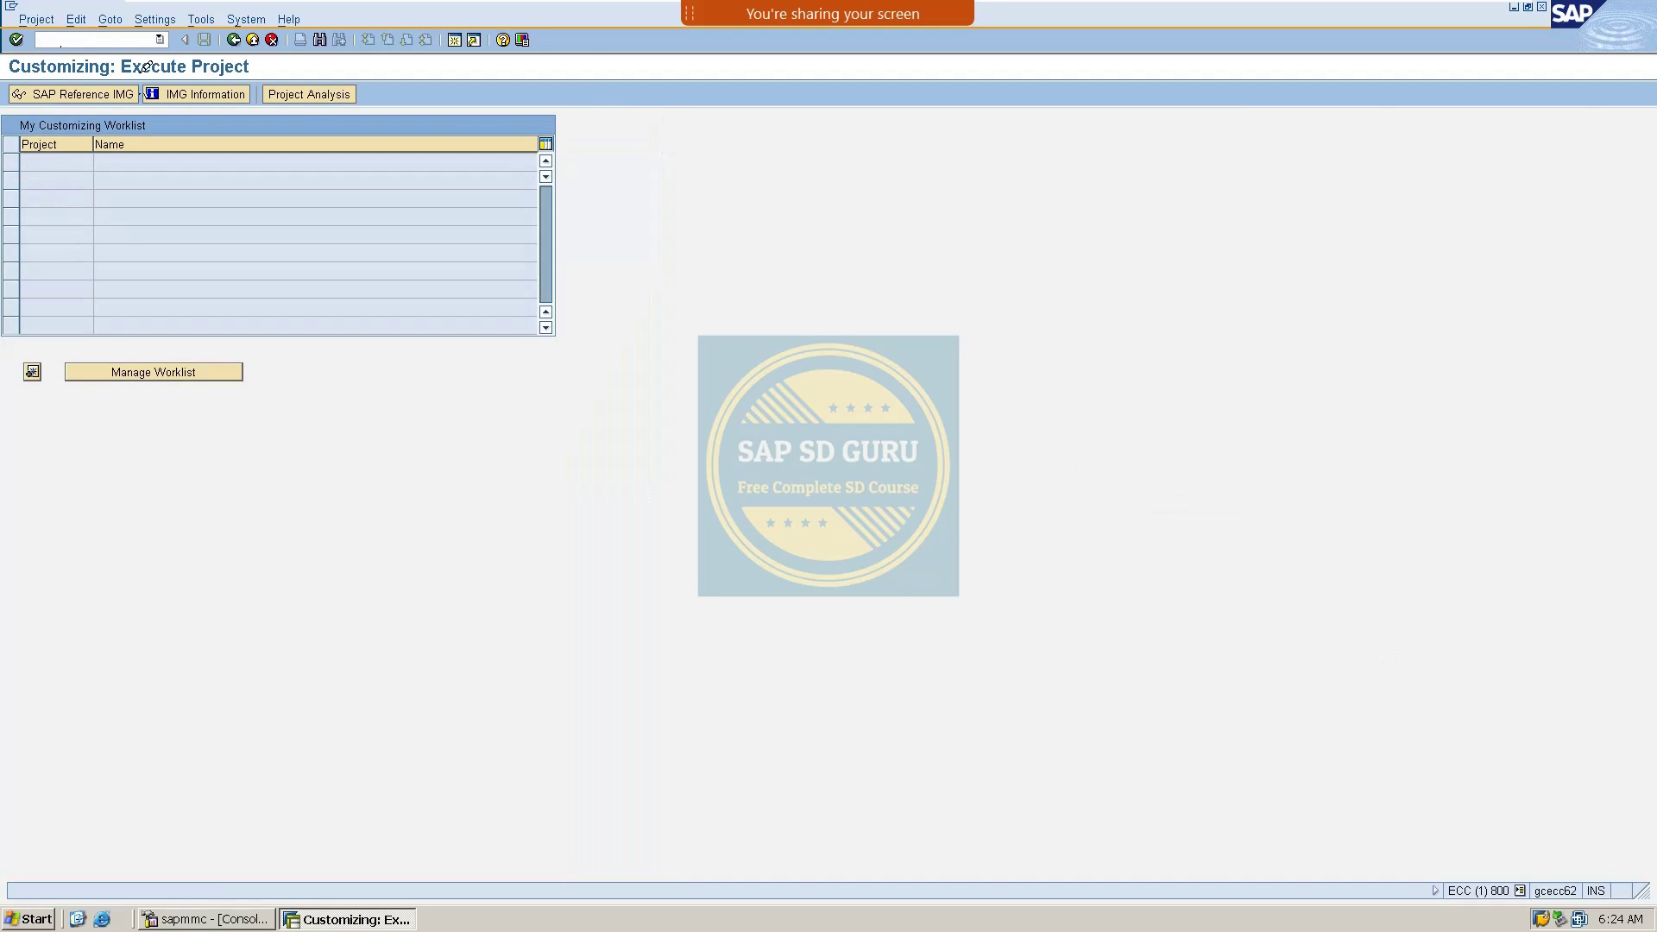
click(72, 90)
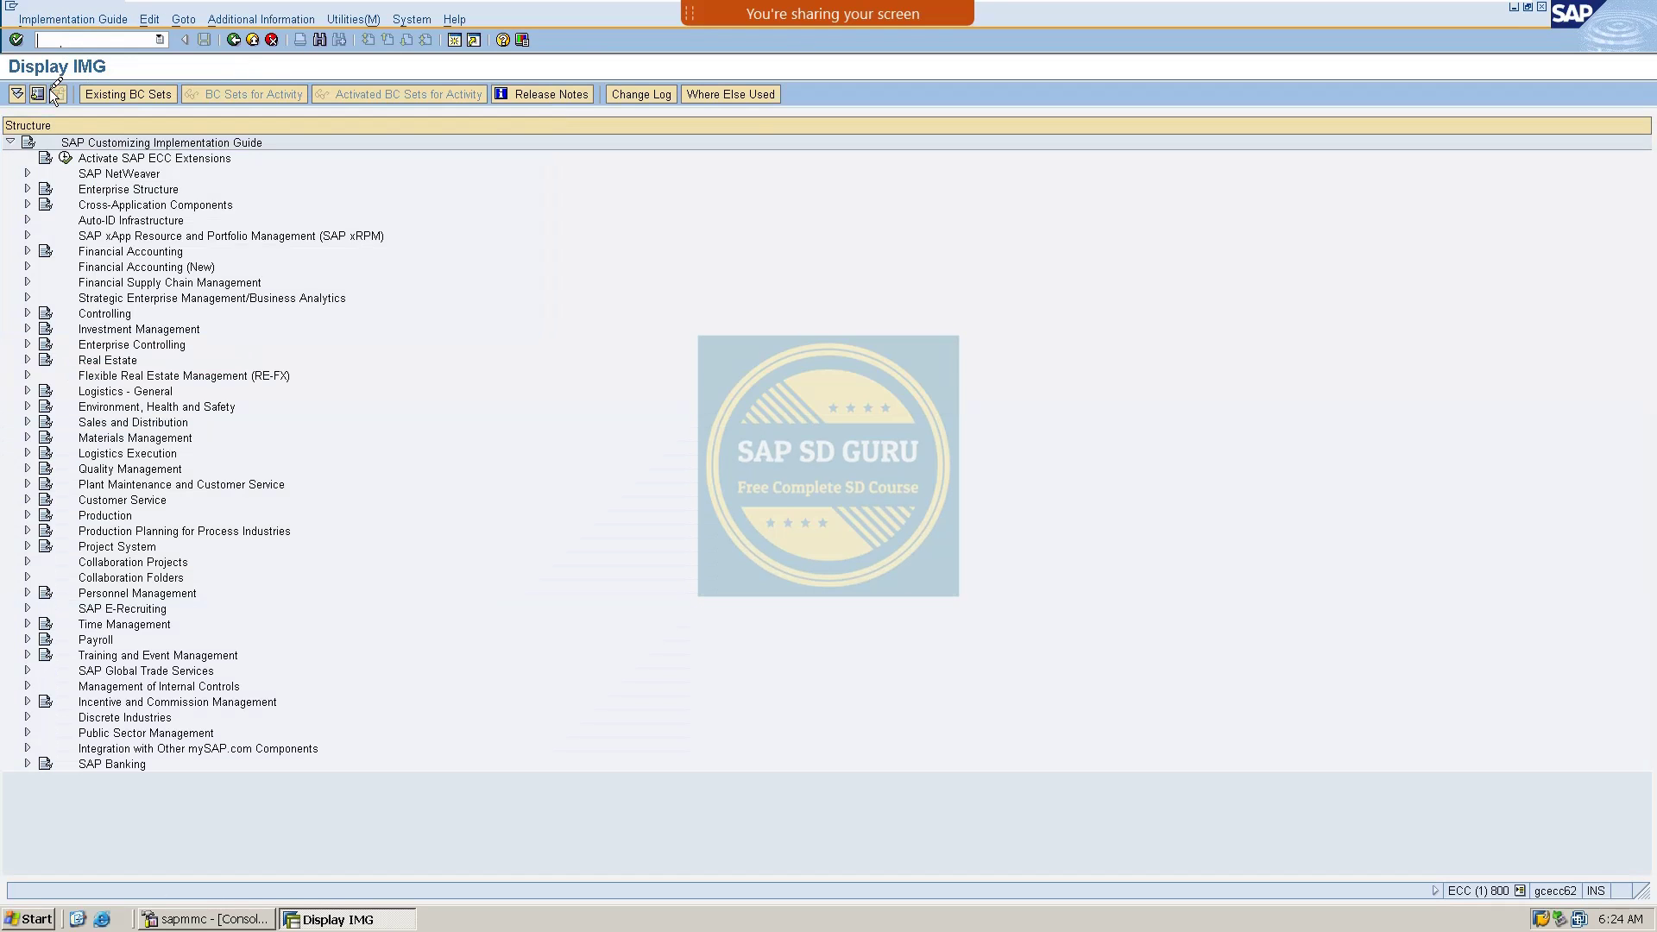
click(28, 190)
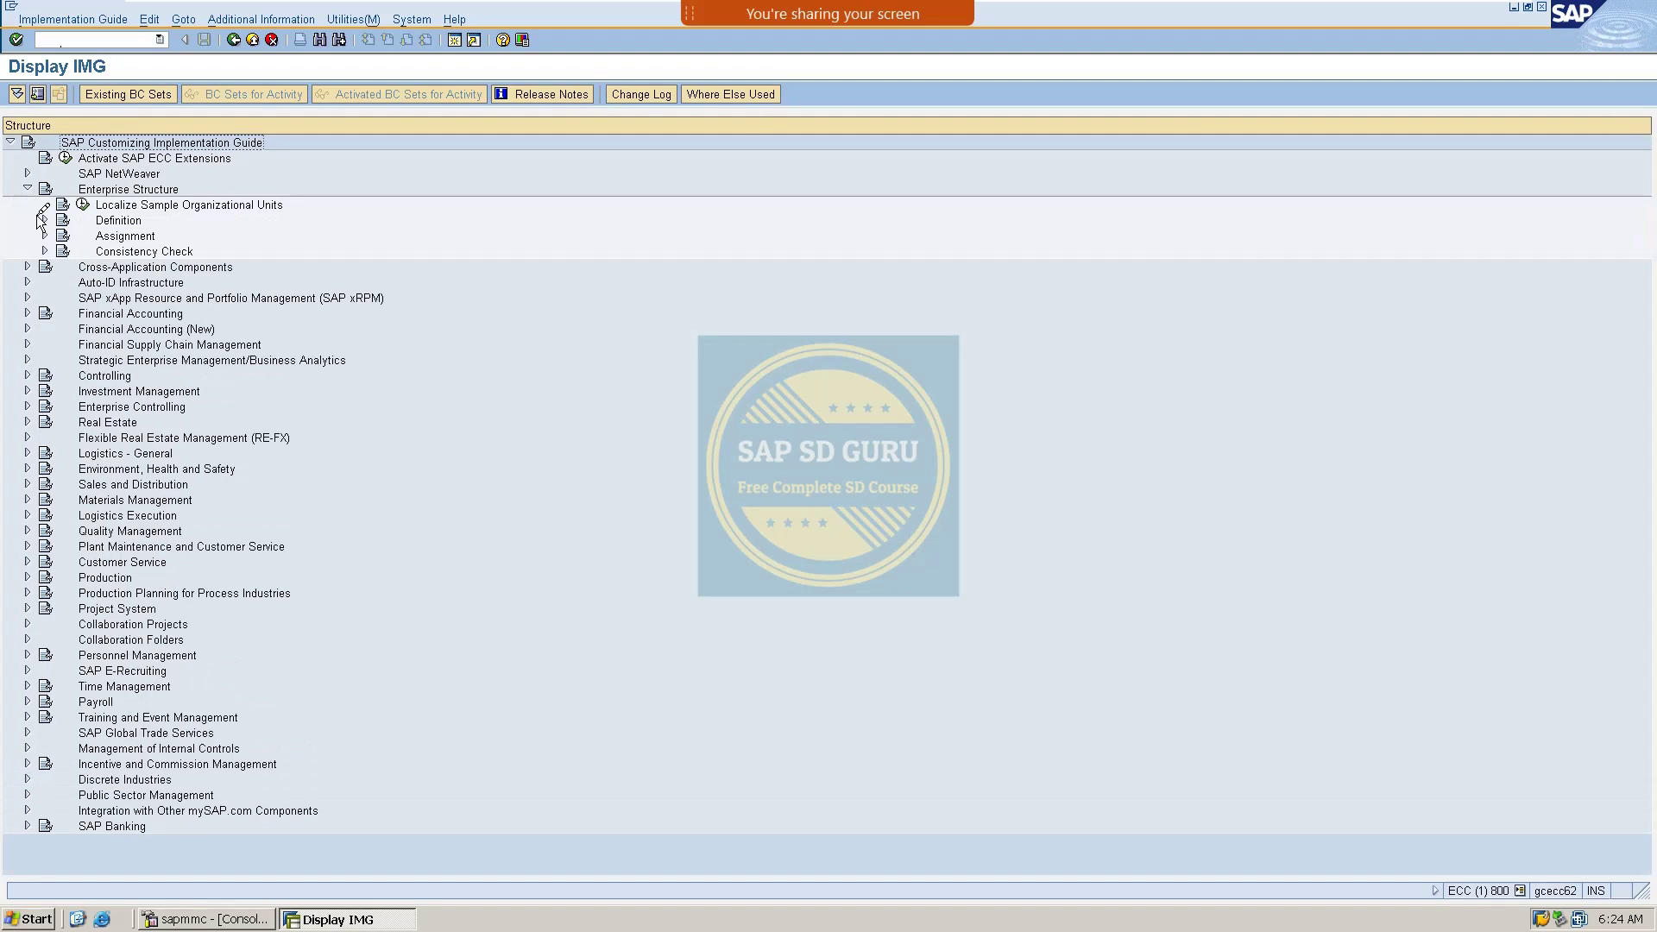
click(44, 220)
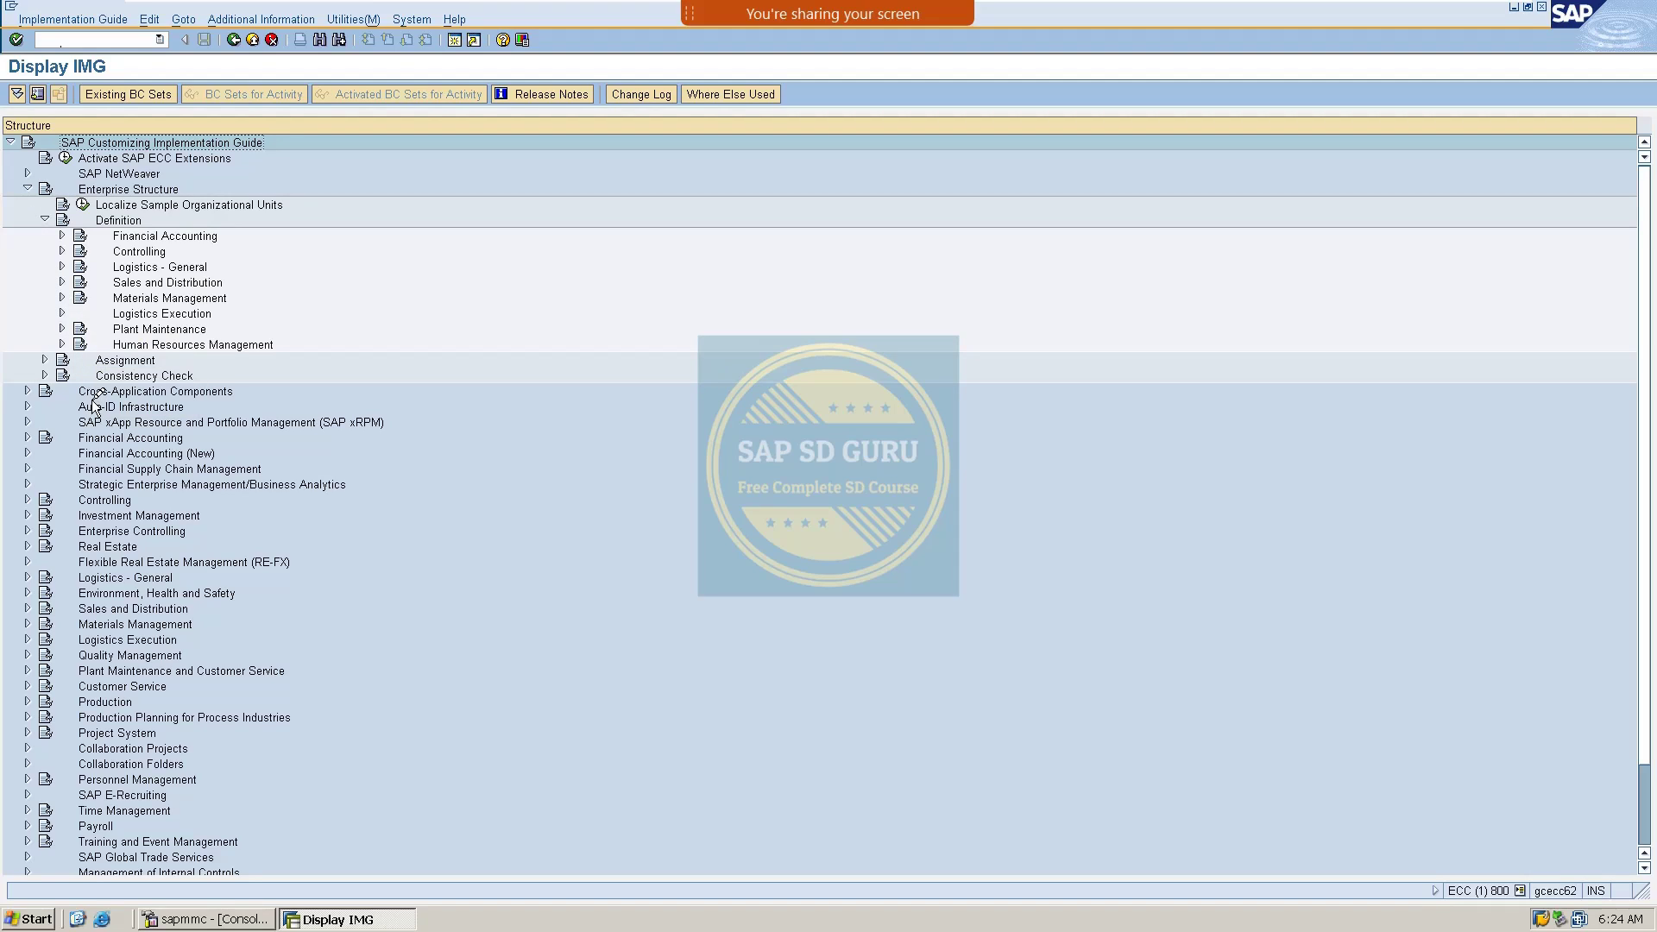
click(61, 314)
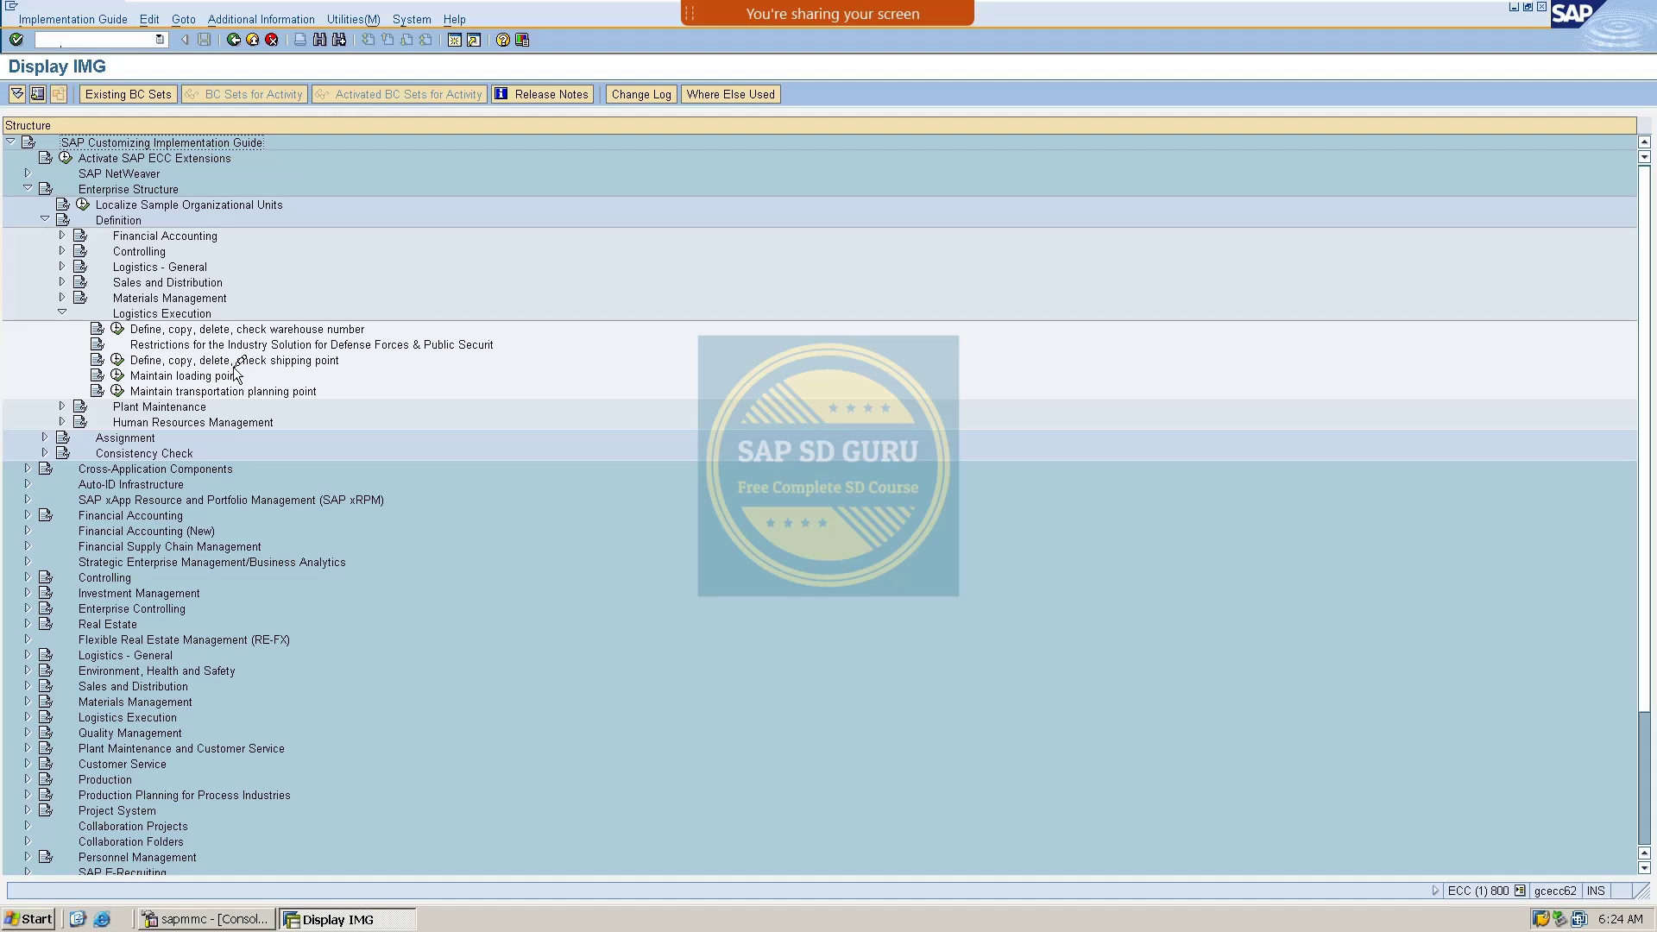
click(118, 361)
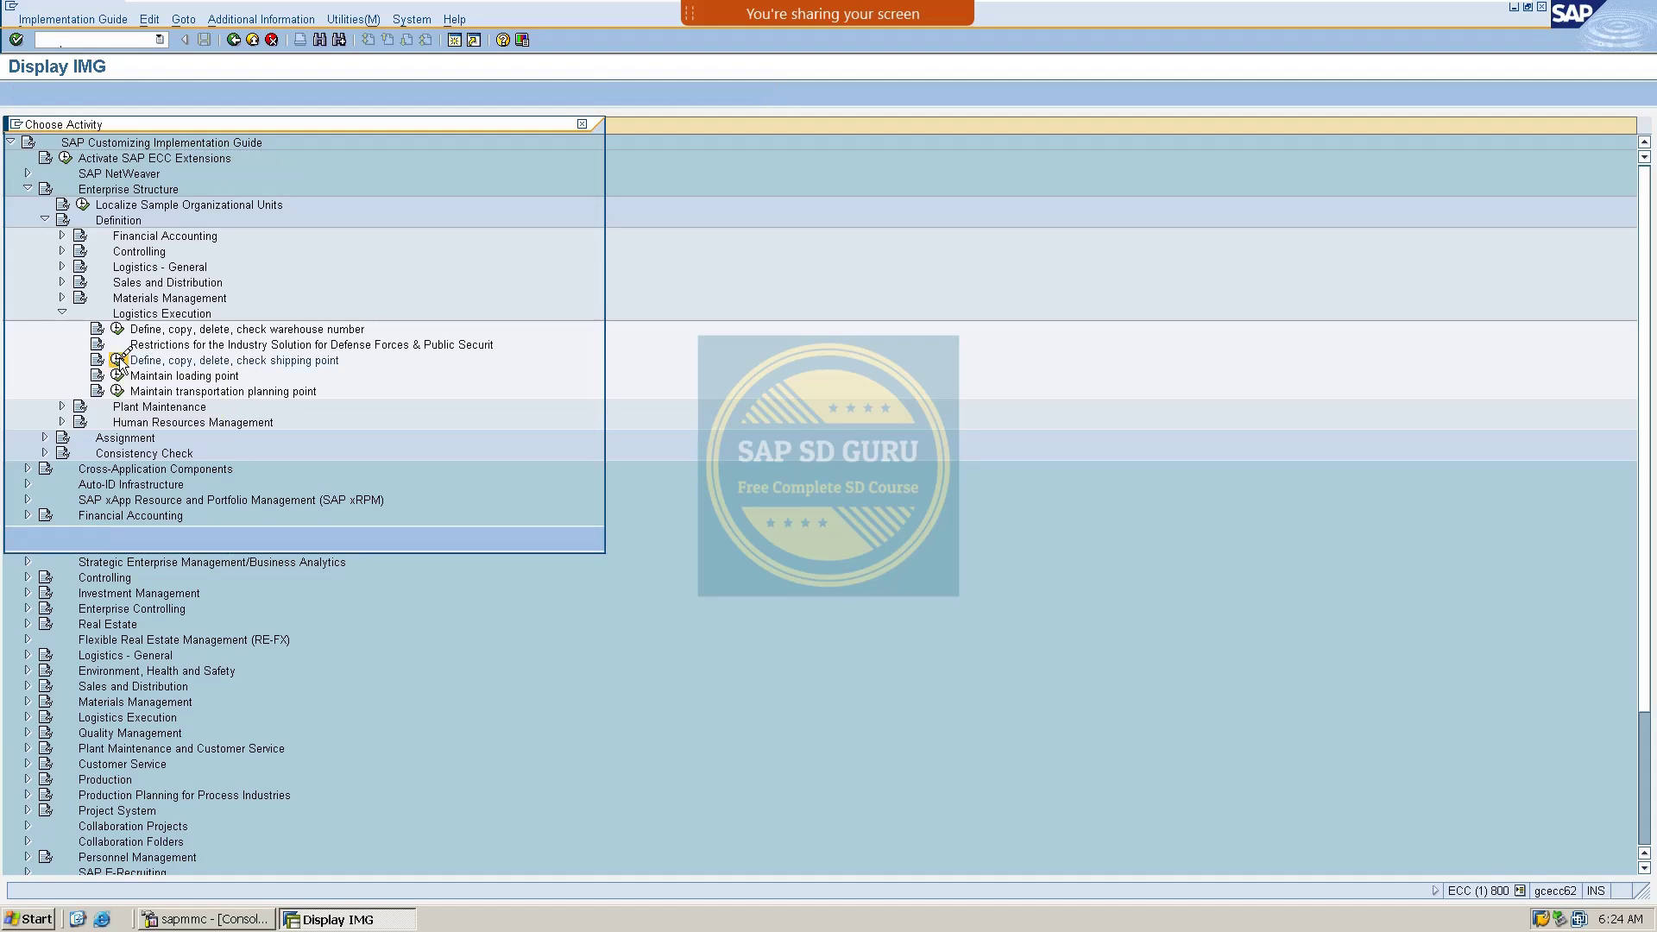
double_click(131, 185)
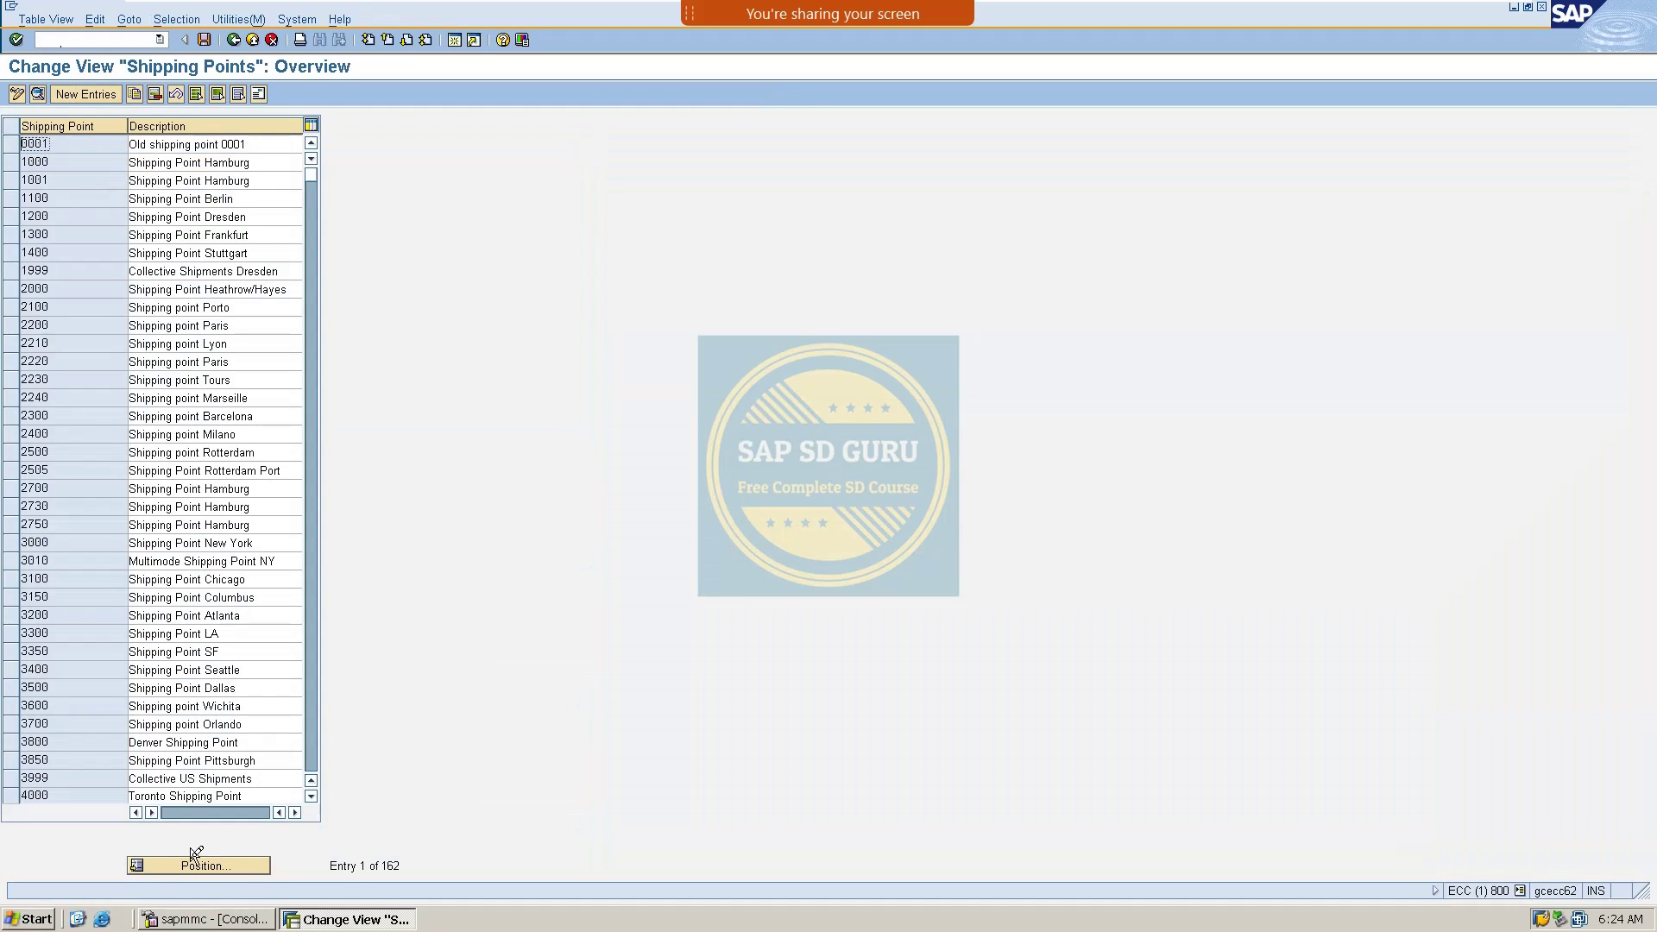
Locate shipping point B100 in the shipping points overview and display its details
click(190, 866)
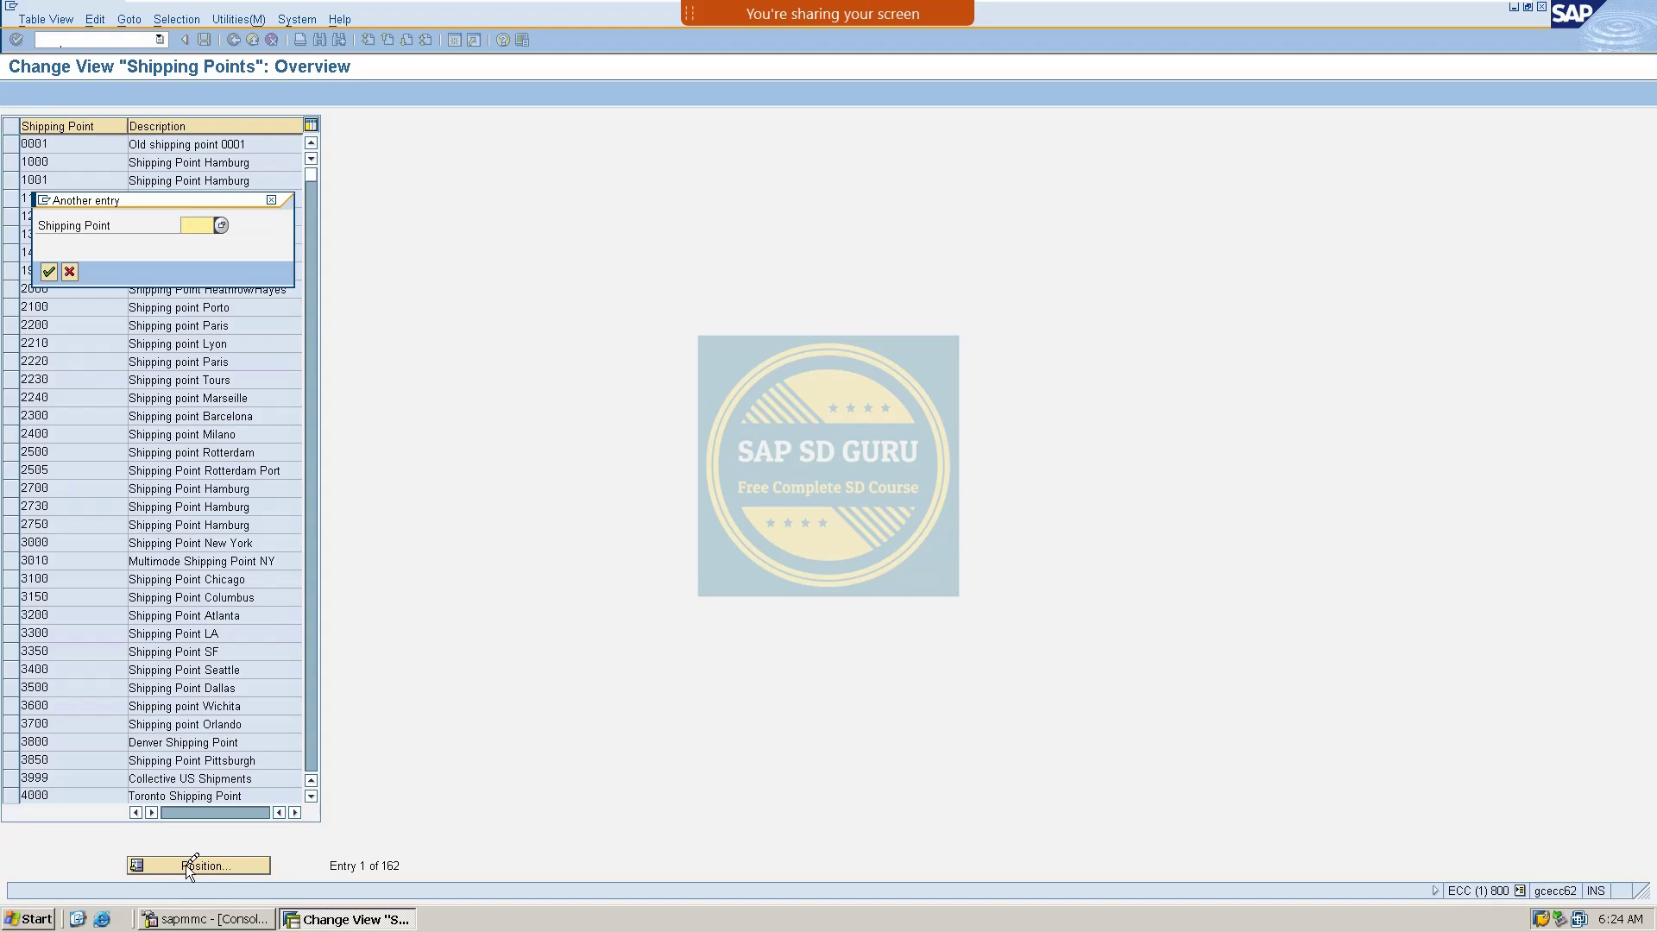
text(B100)
key(Return)
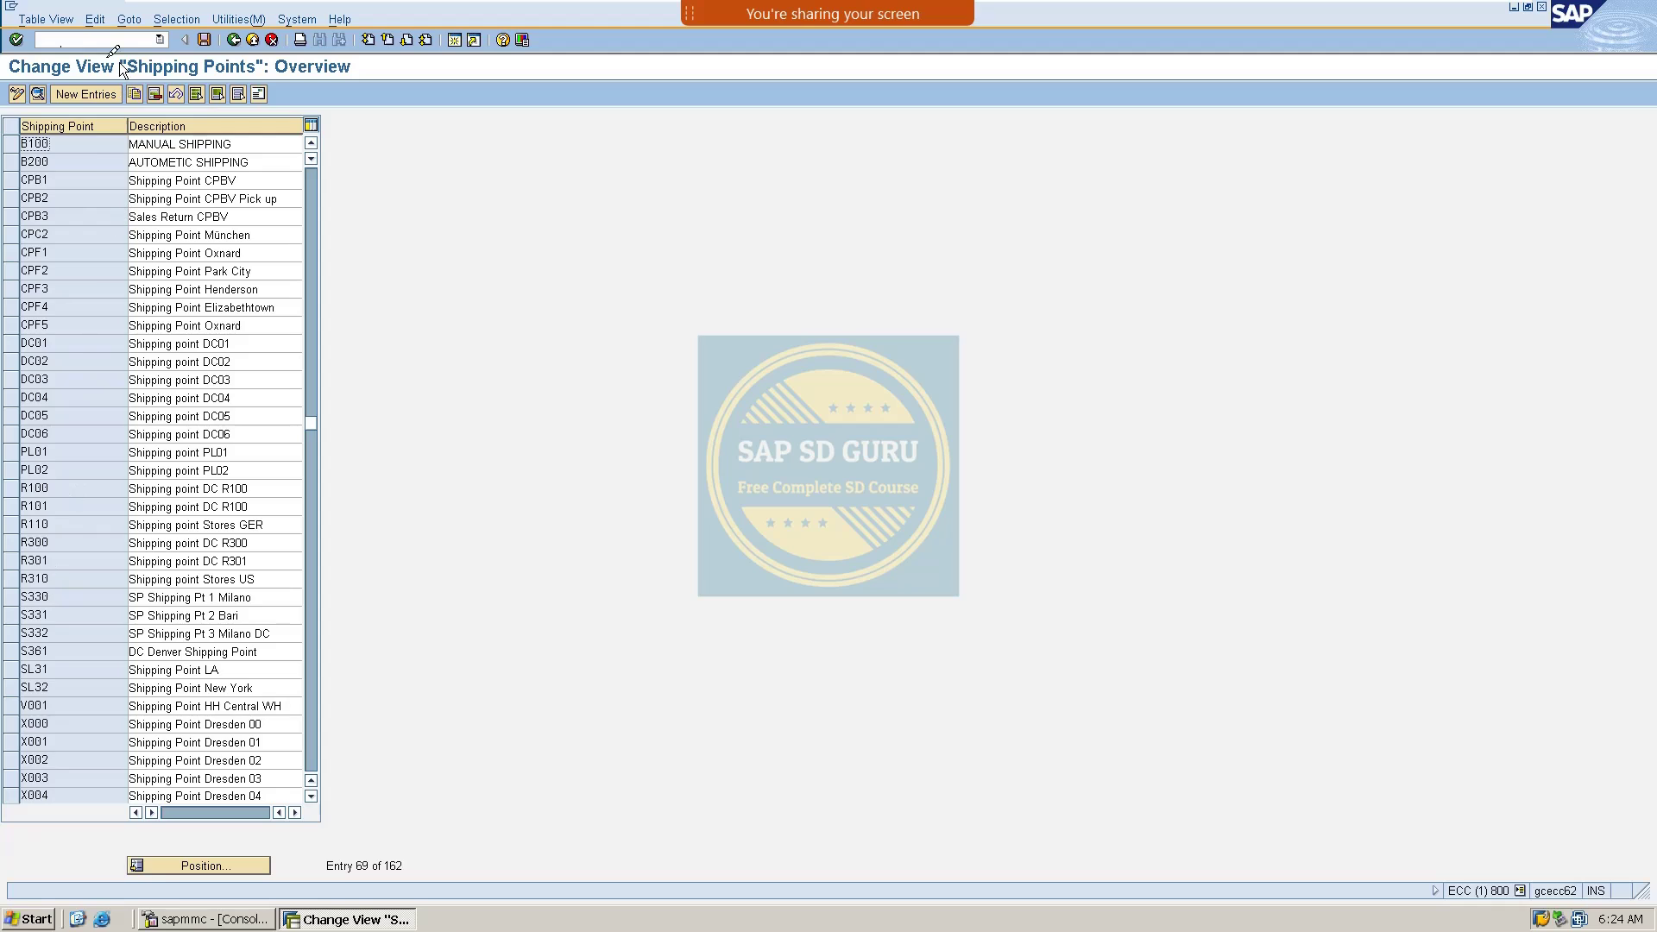
double_click(44, 142)
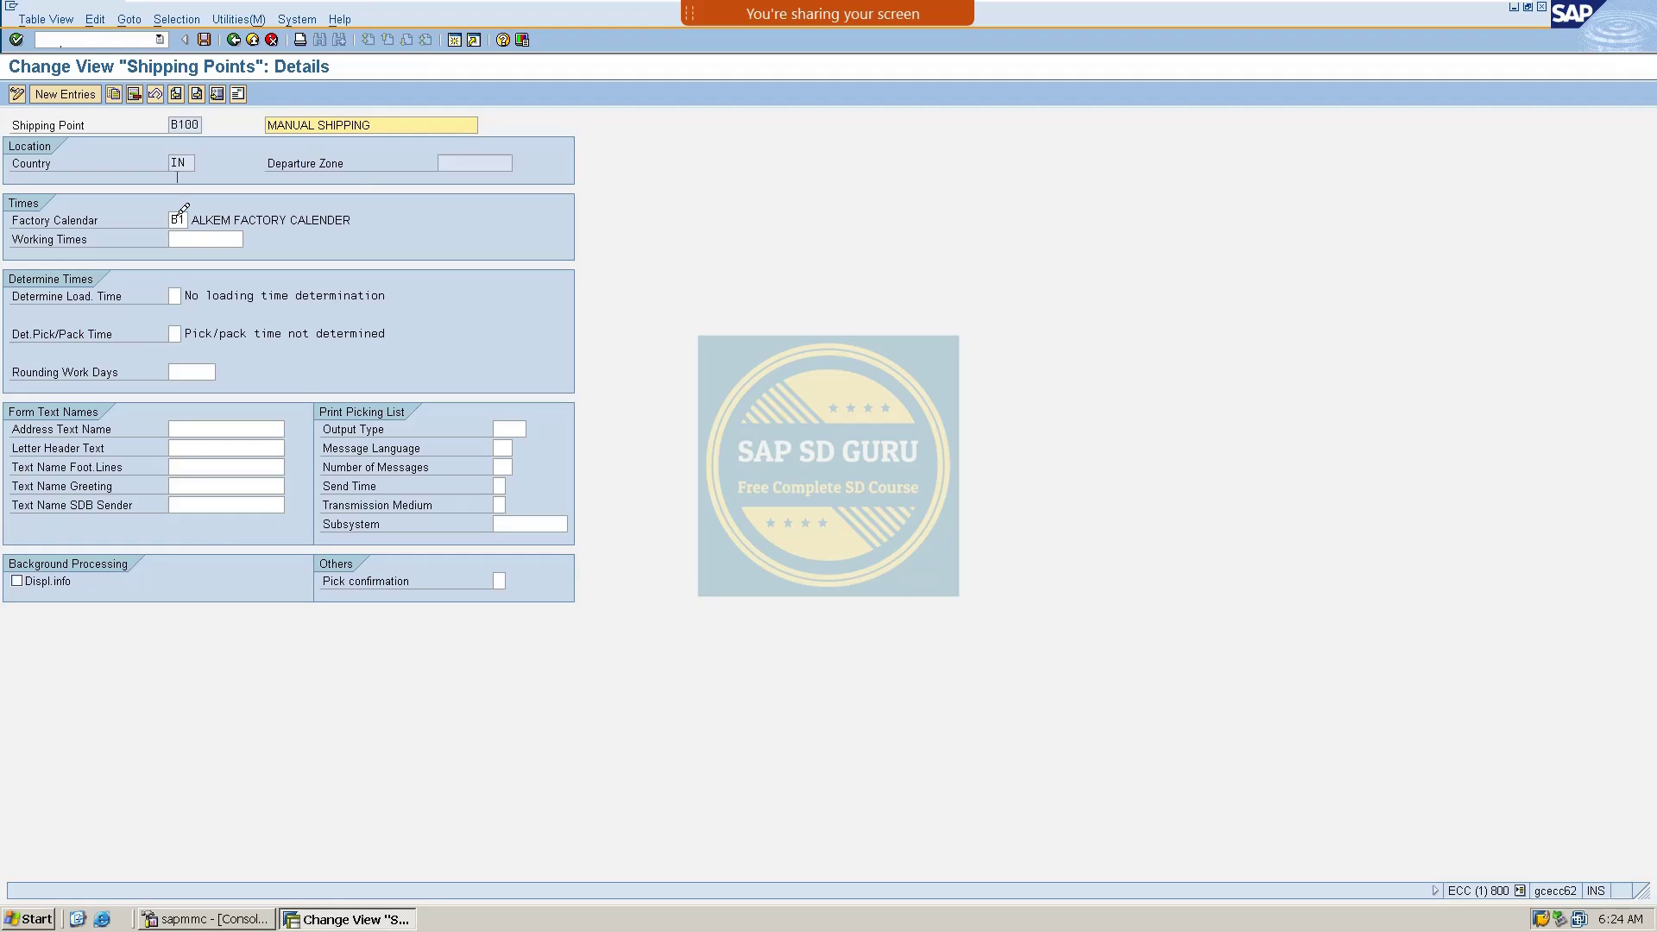
Start a standard sales order of type OR for sales area B100 / B1 / B1 and enter the sold-to party's customer number
click(56, 40)
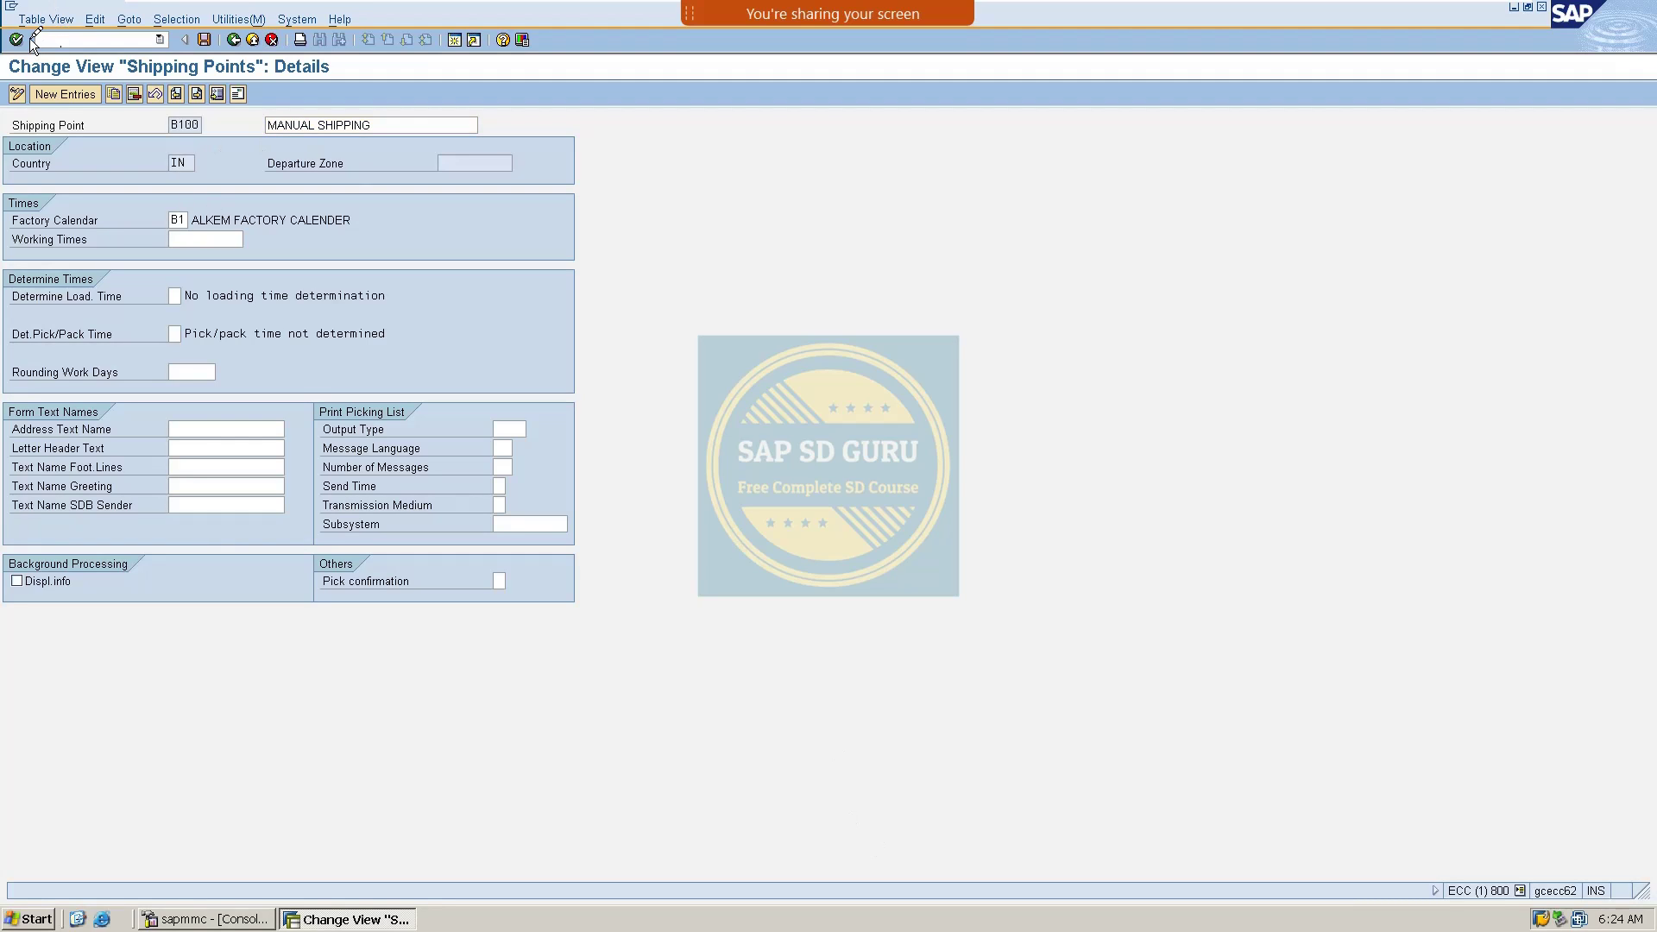
key(Return)
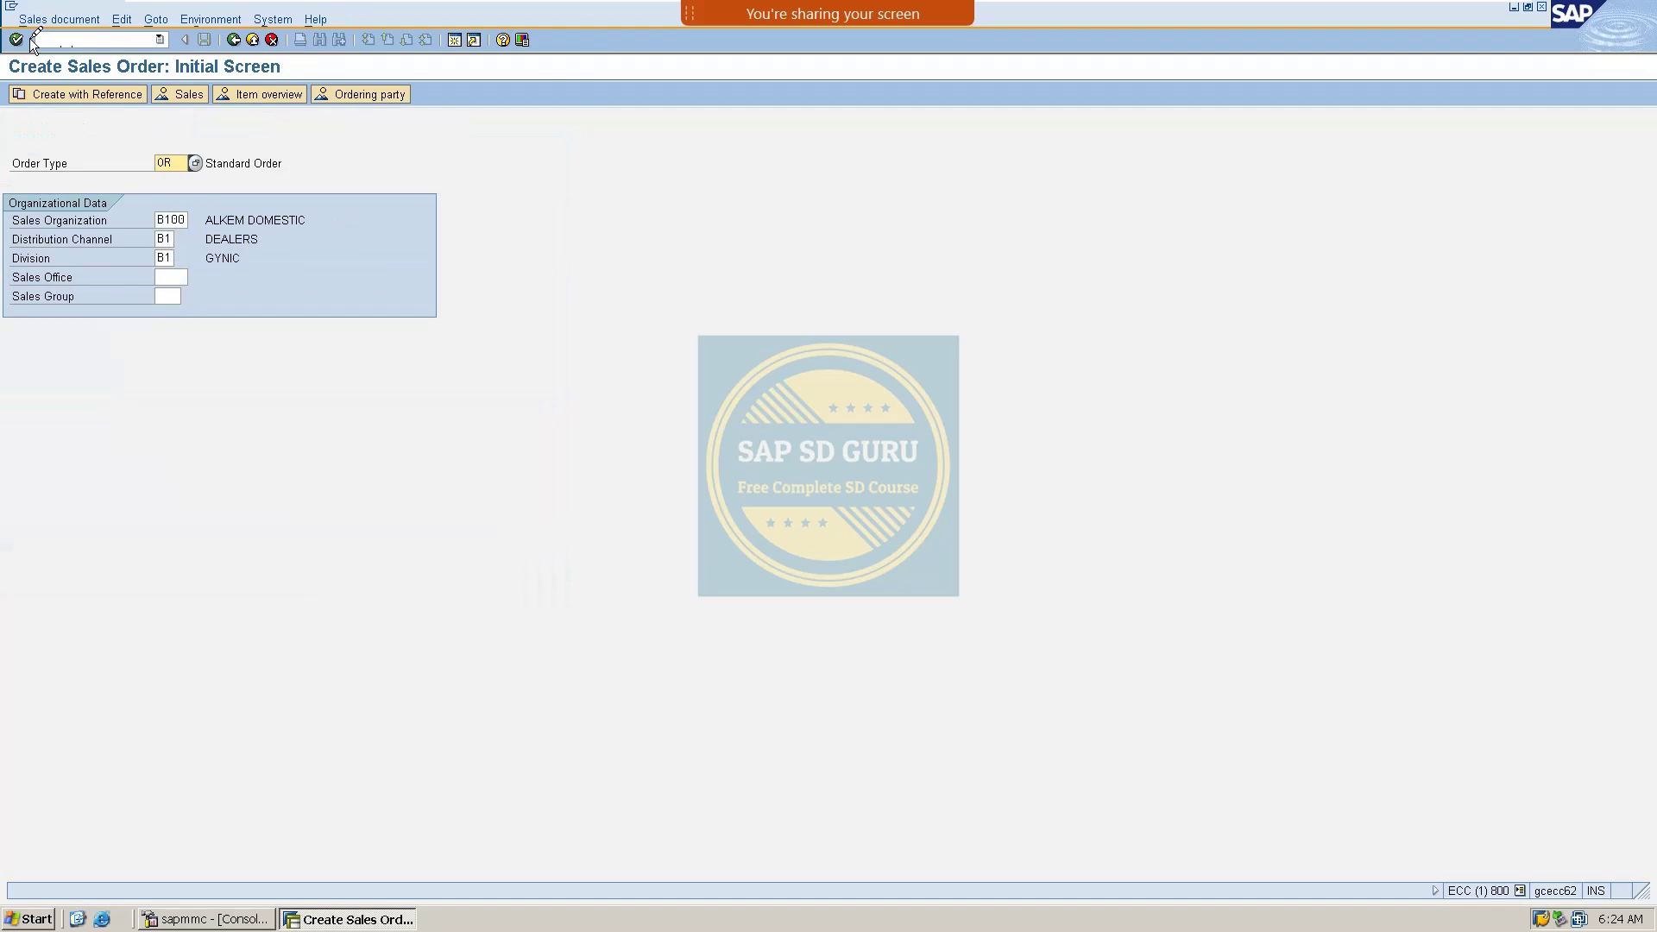
key(Return)
key(Down)
key(Return)
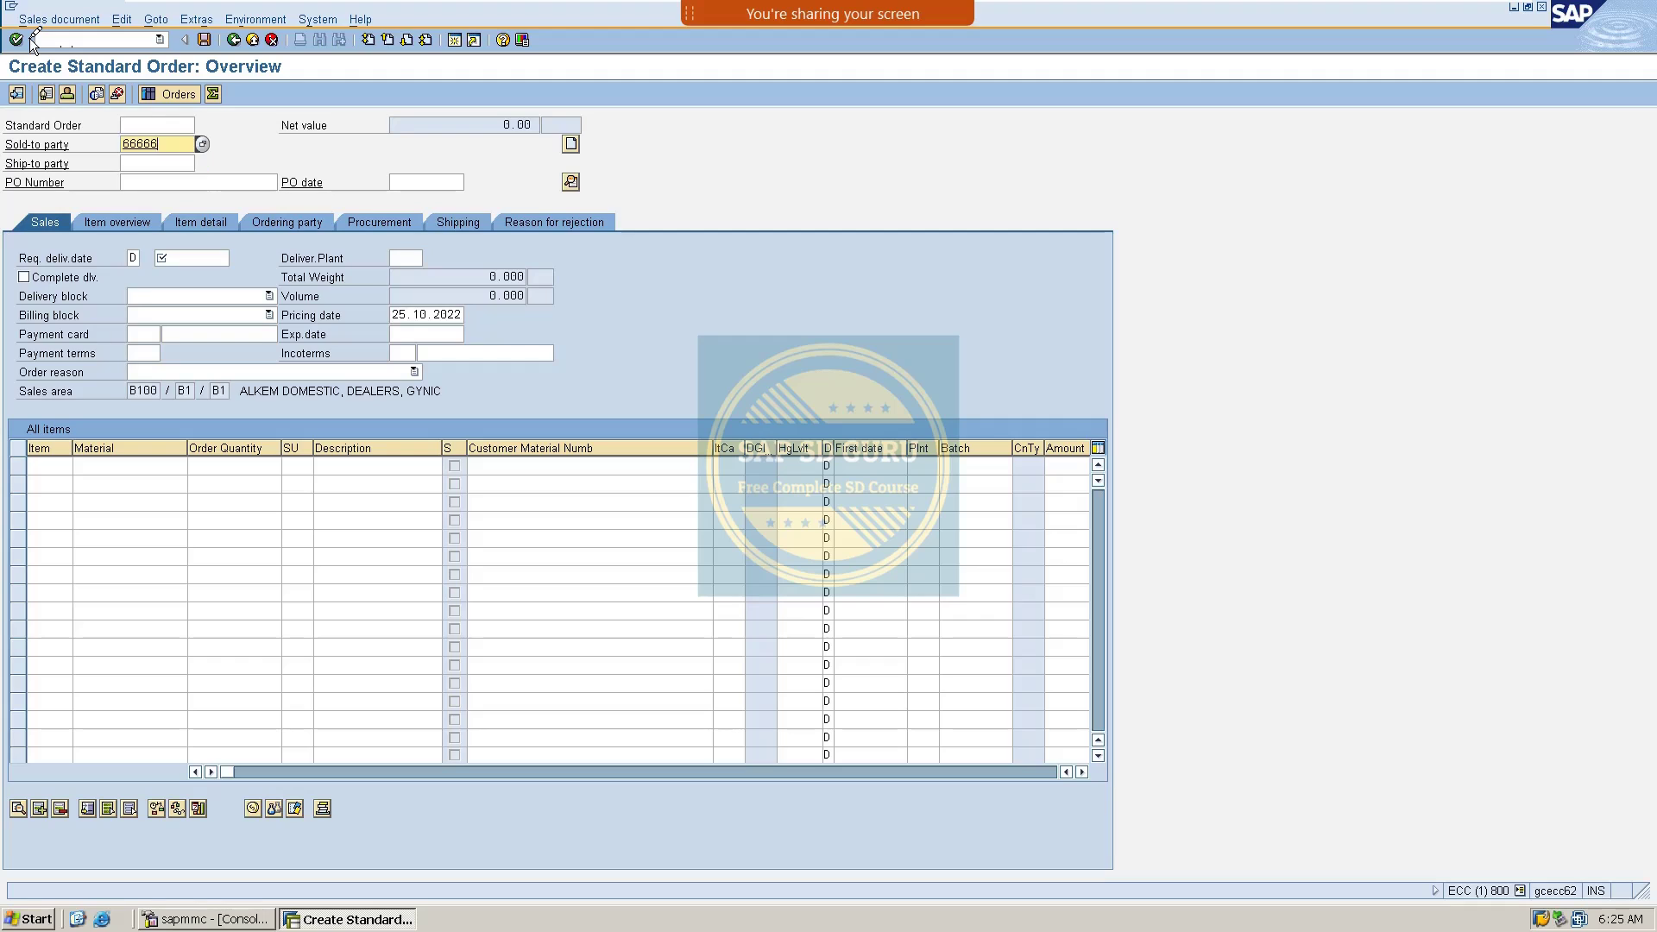
key(Return)
key(Return)
key(Return)
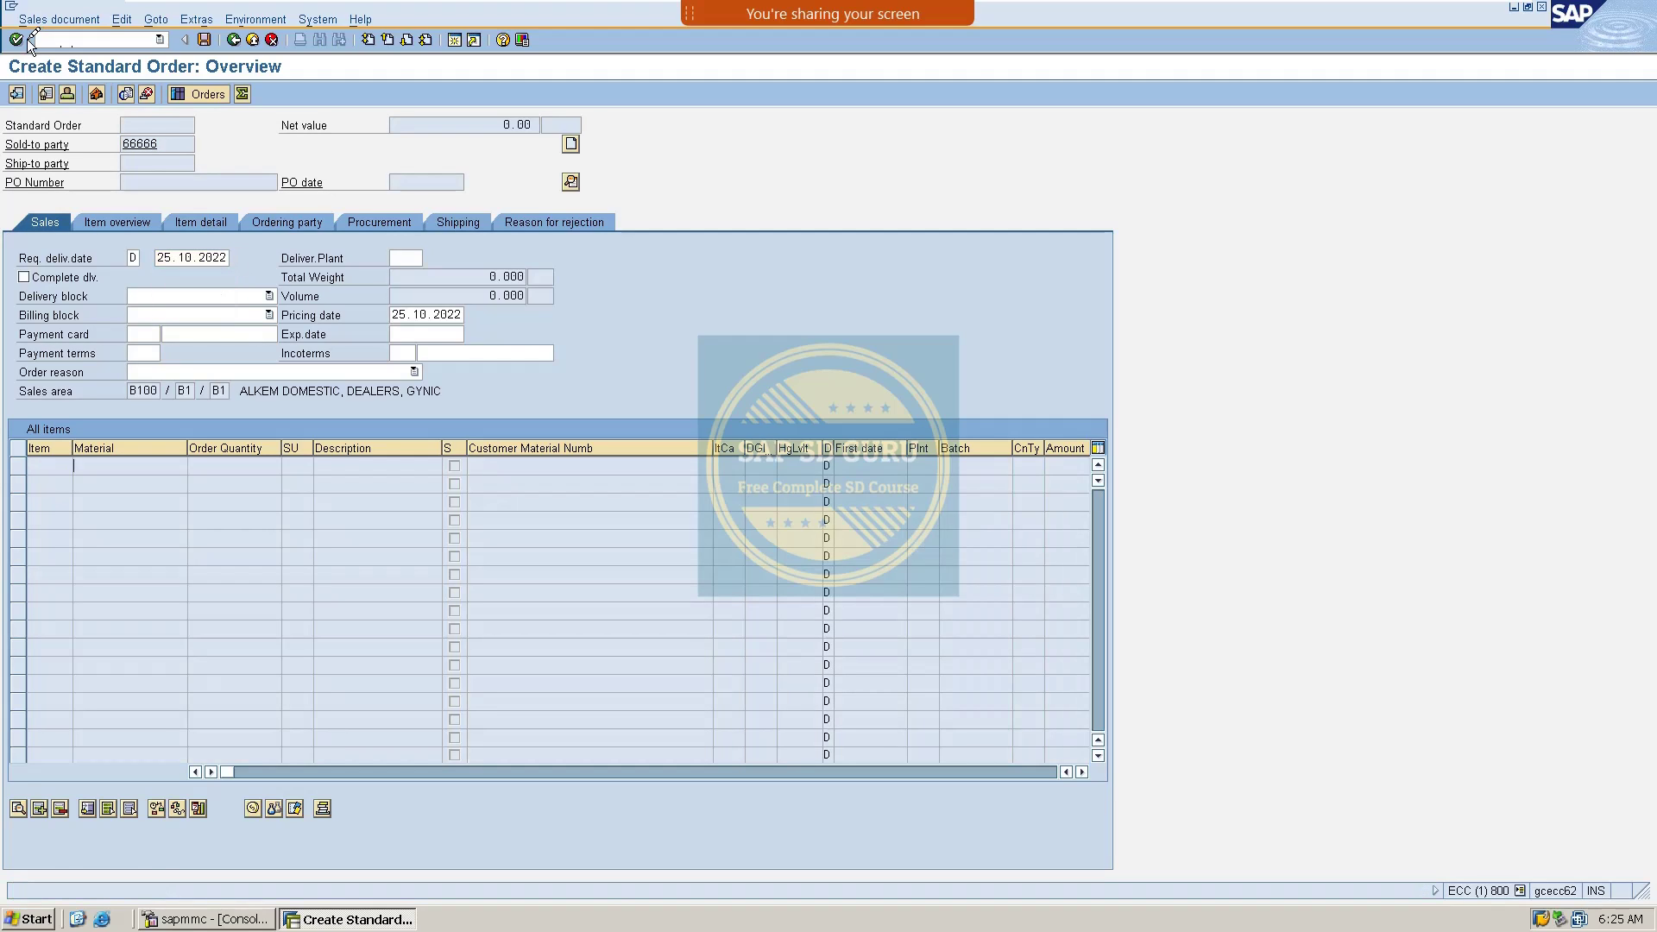
Add material VAXINE-150 with an order quantity of 1 as the first order item
key(Down)
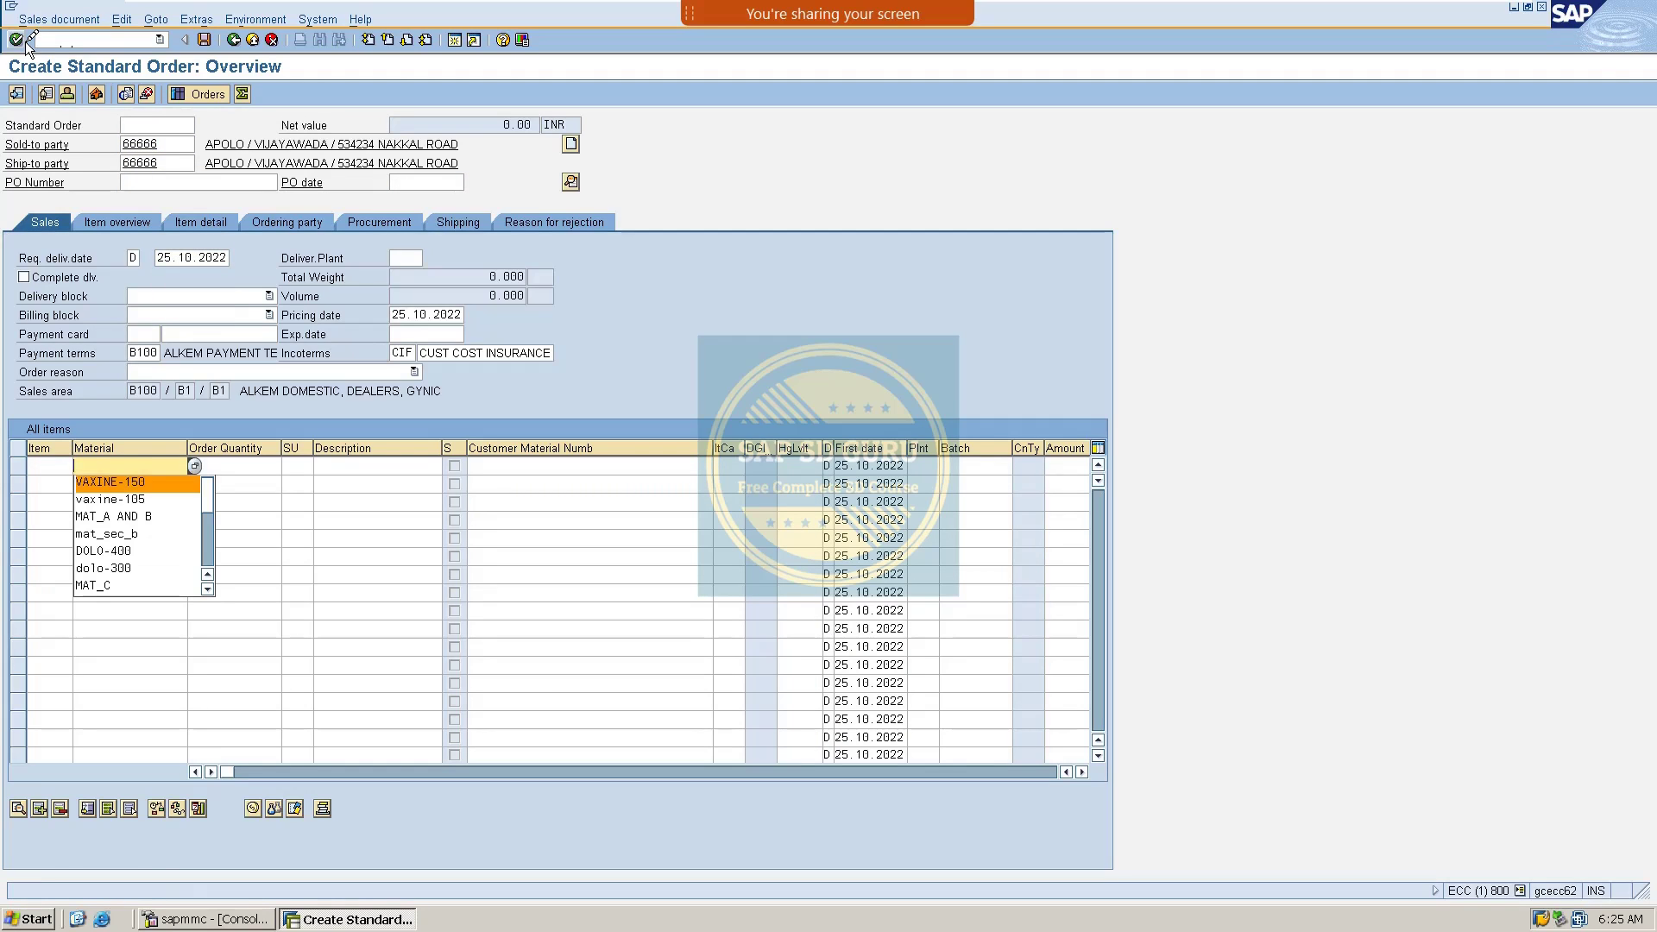
key(Return)
key(Tab)
text(1)
key(Return)
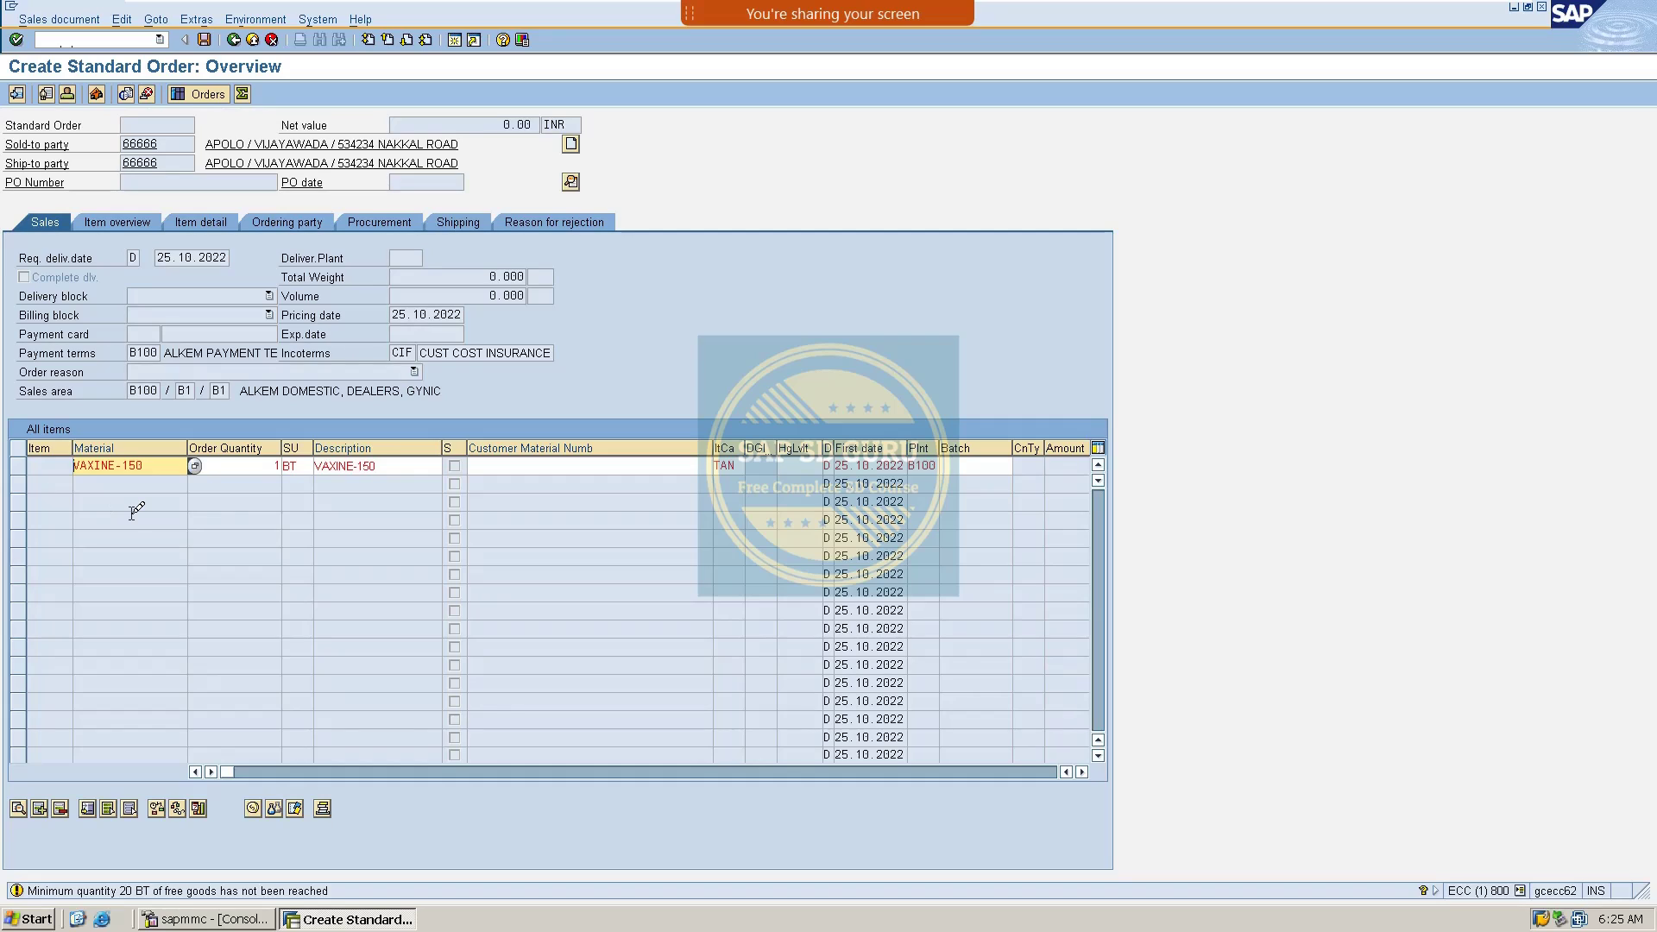
key(Return)
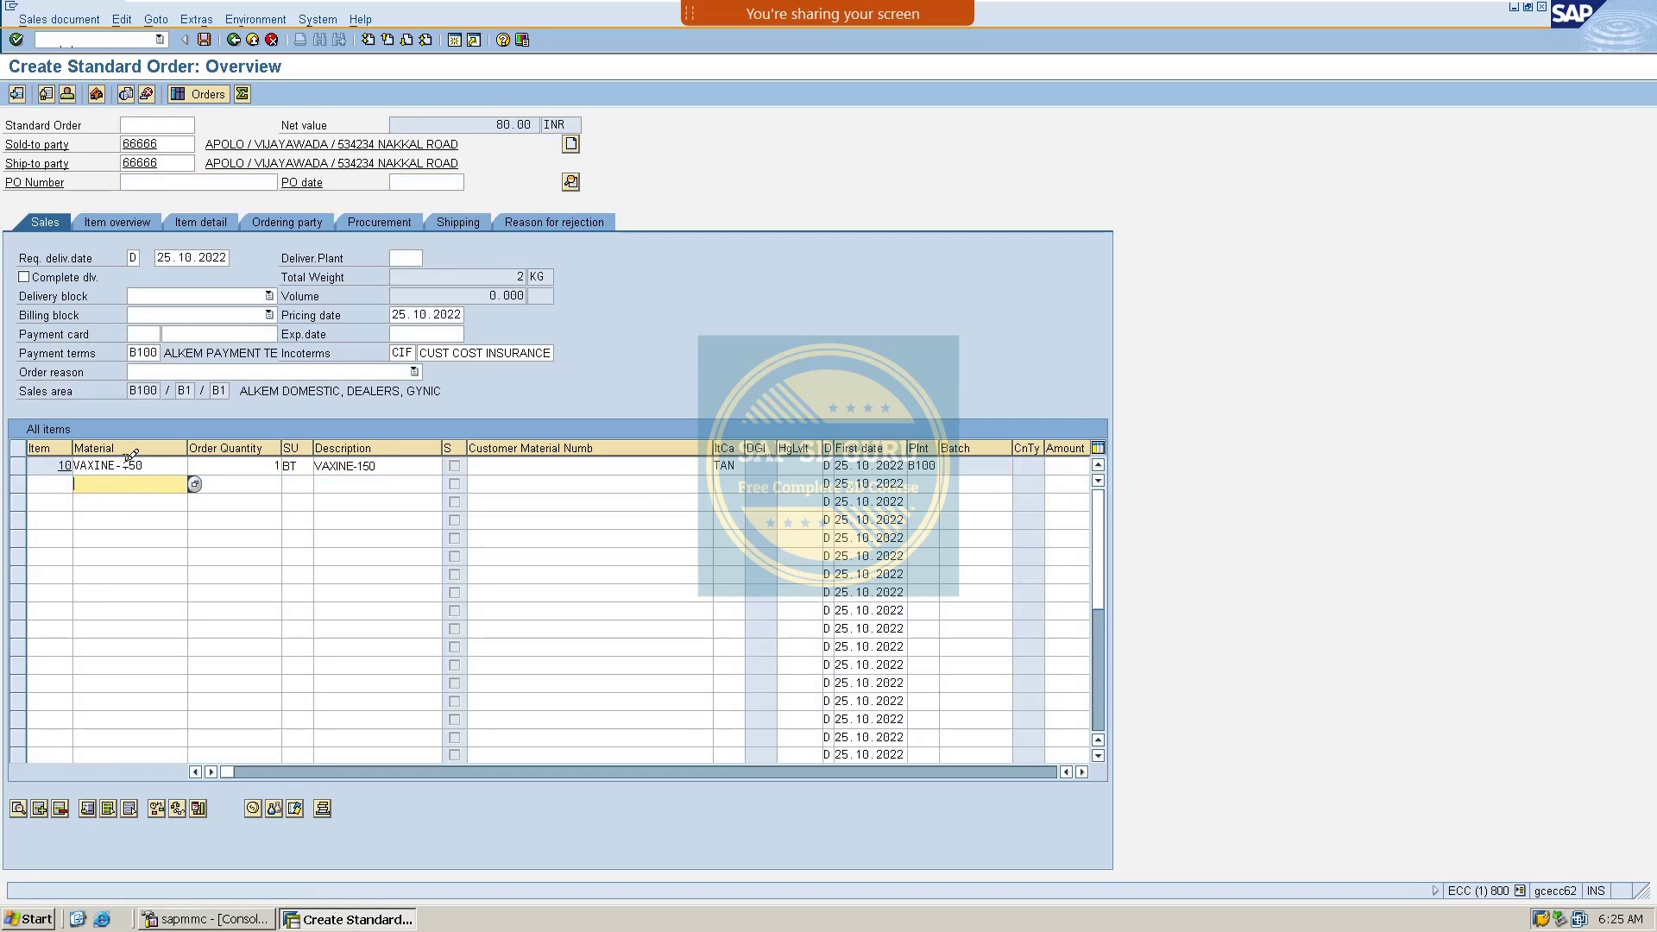
Display the shipping data of the VAXINE-150 order item
double_click(121, 464)
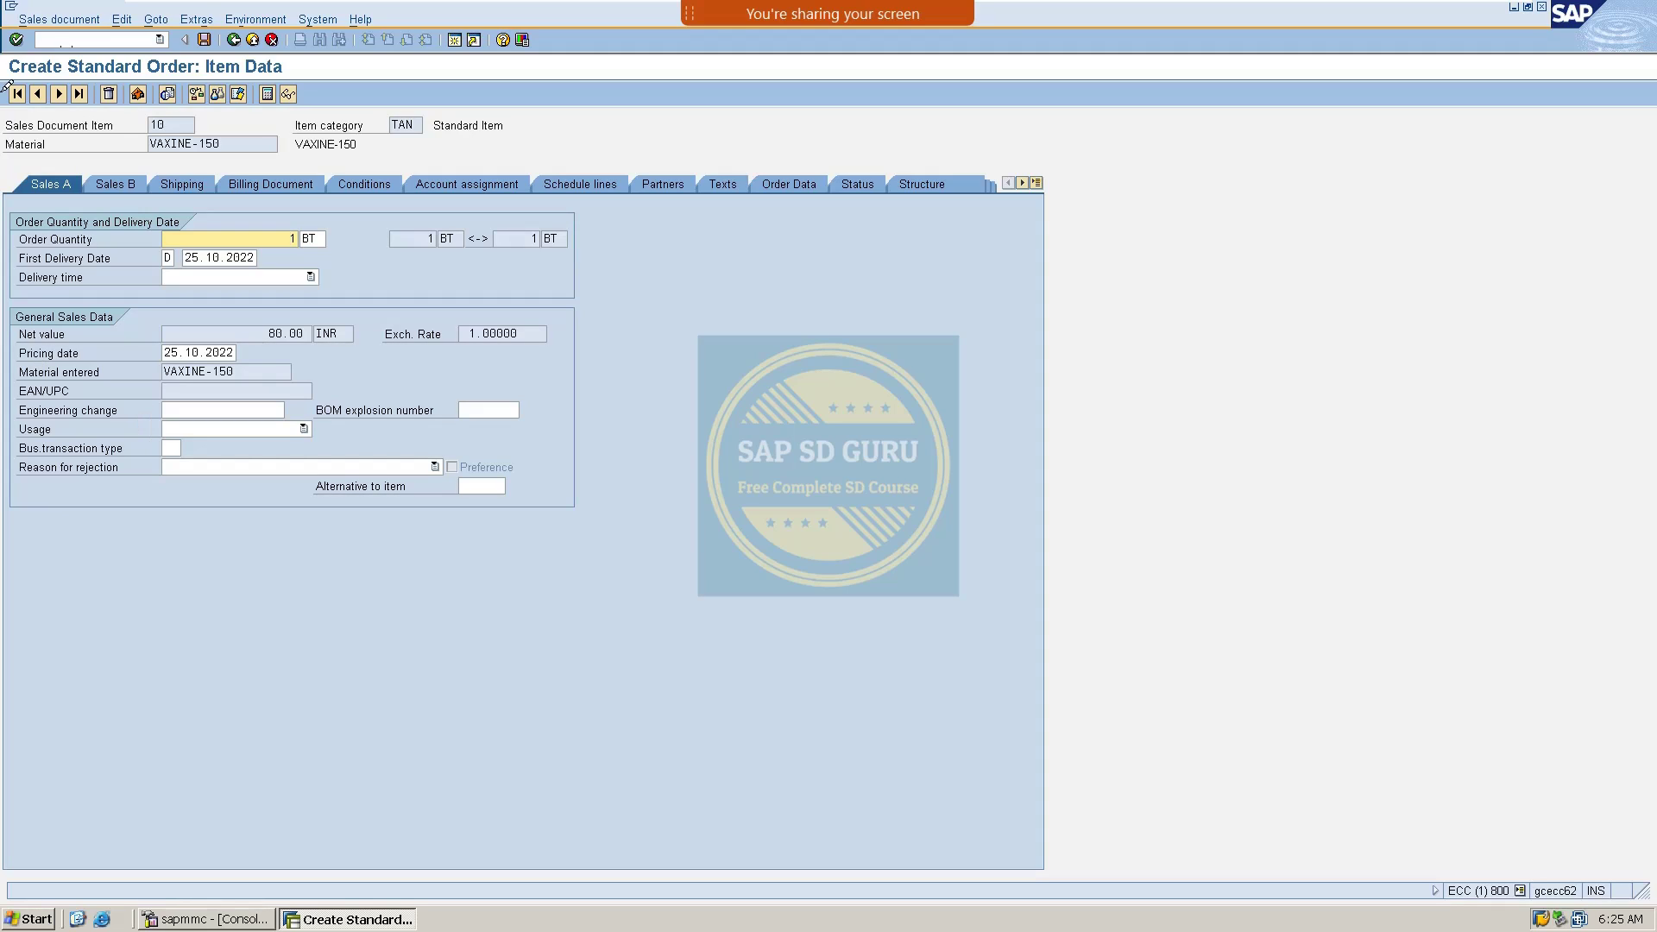
click(191, 185)
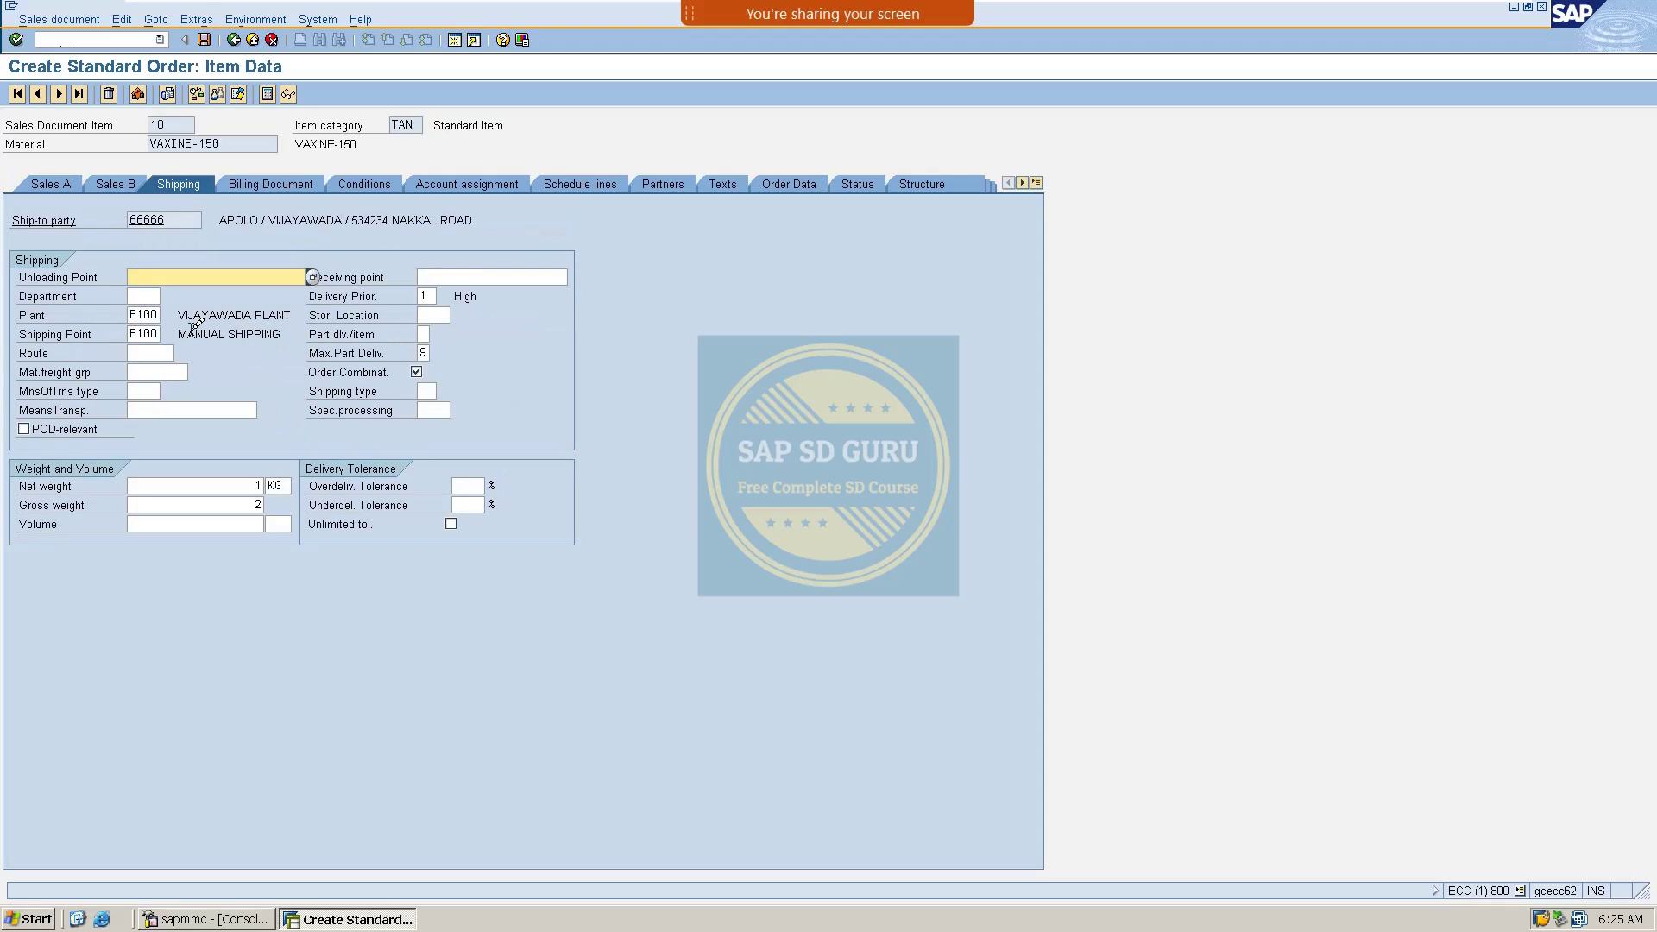
Check the plant and shipping point assigned to the VAXINE-150 order item
double_click(138, 315)
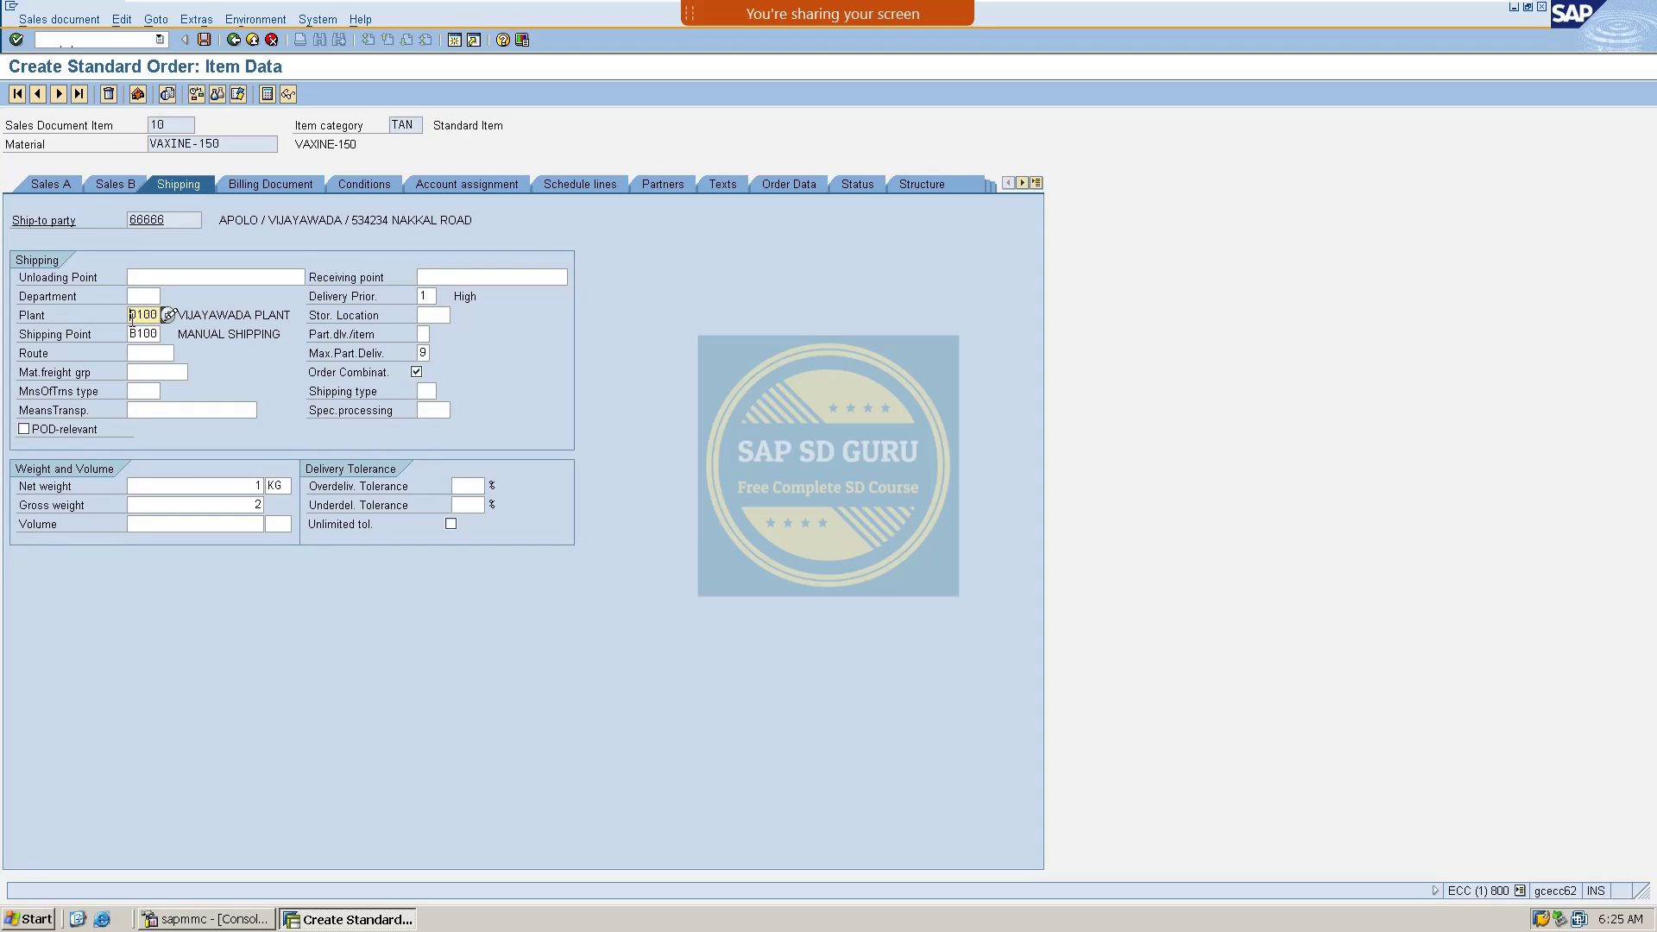
double_click(140, 334)
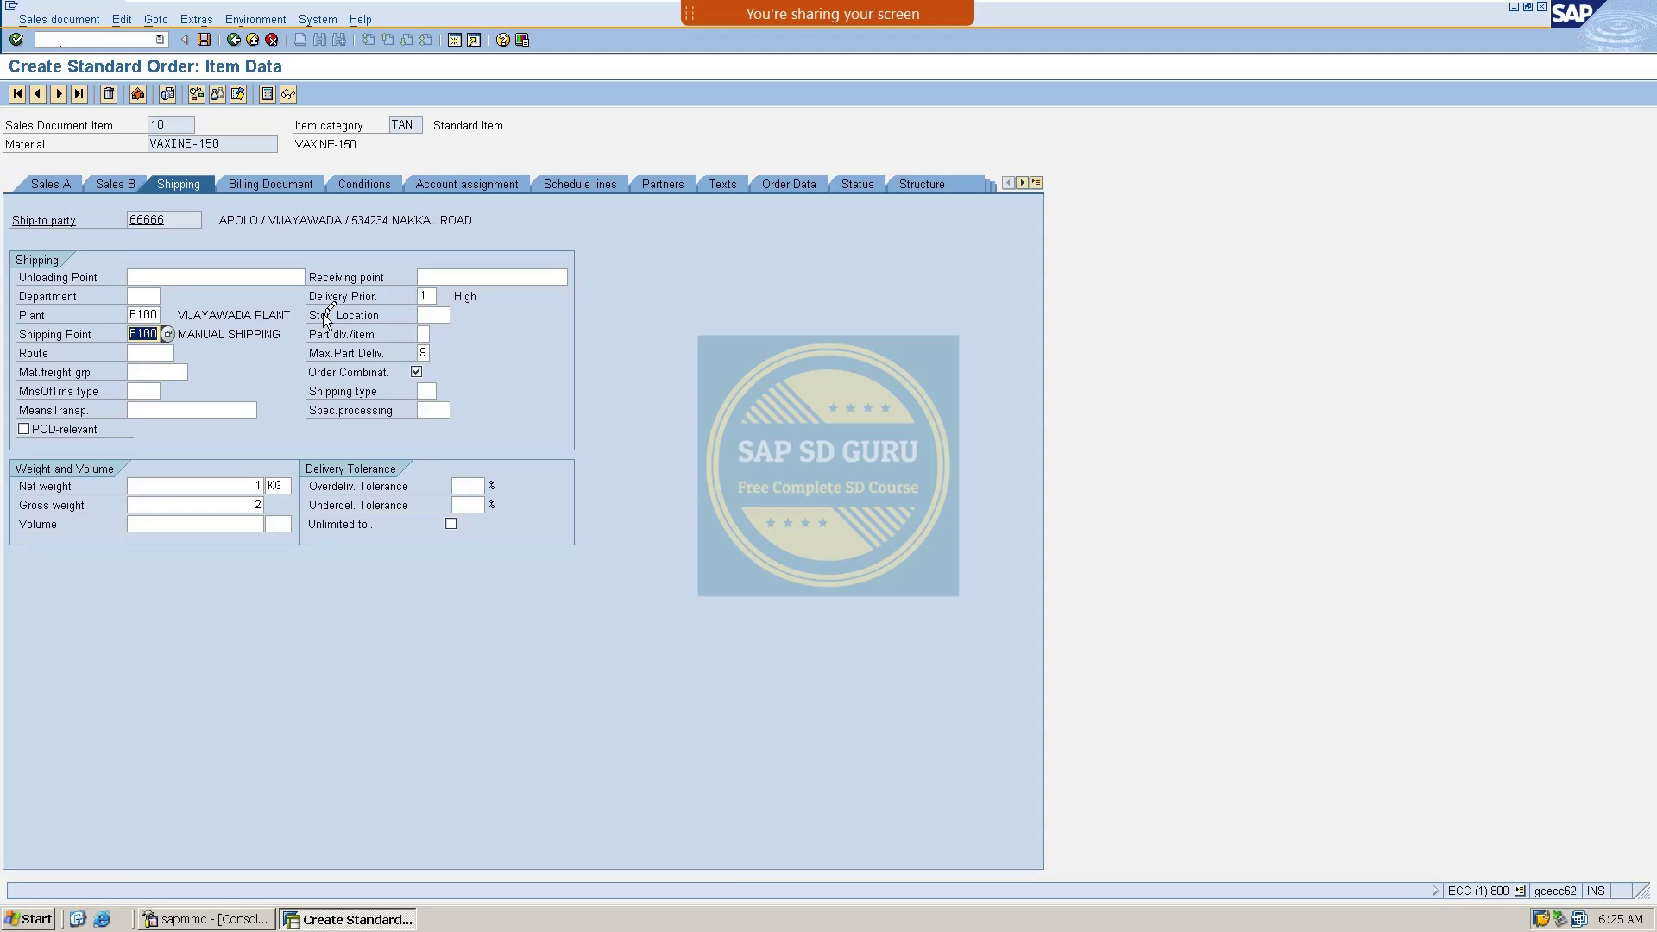
Open the Define shipping point activity in the SAP Reference IMG under Enterprise Structure, Definition, Logistics Execution
click(63, 46)
key(Return)
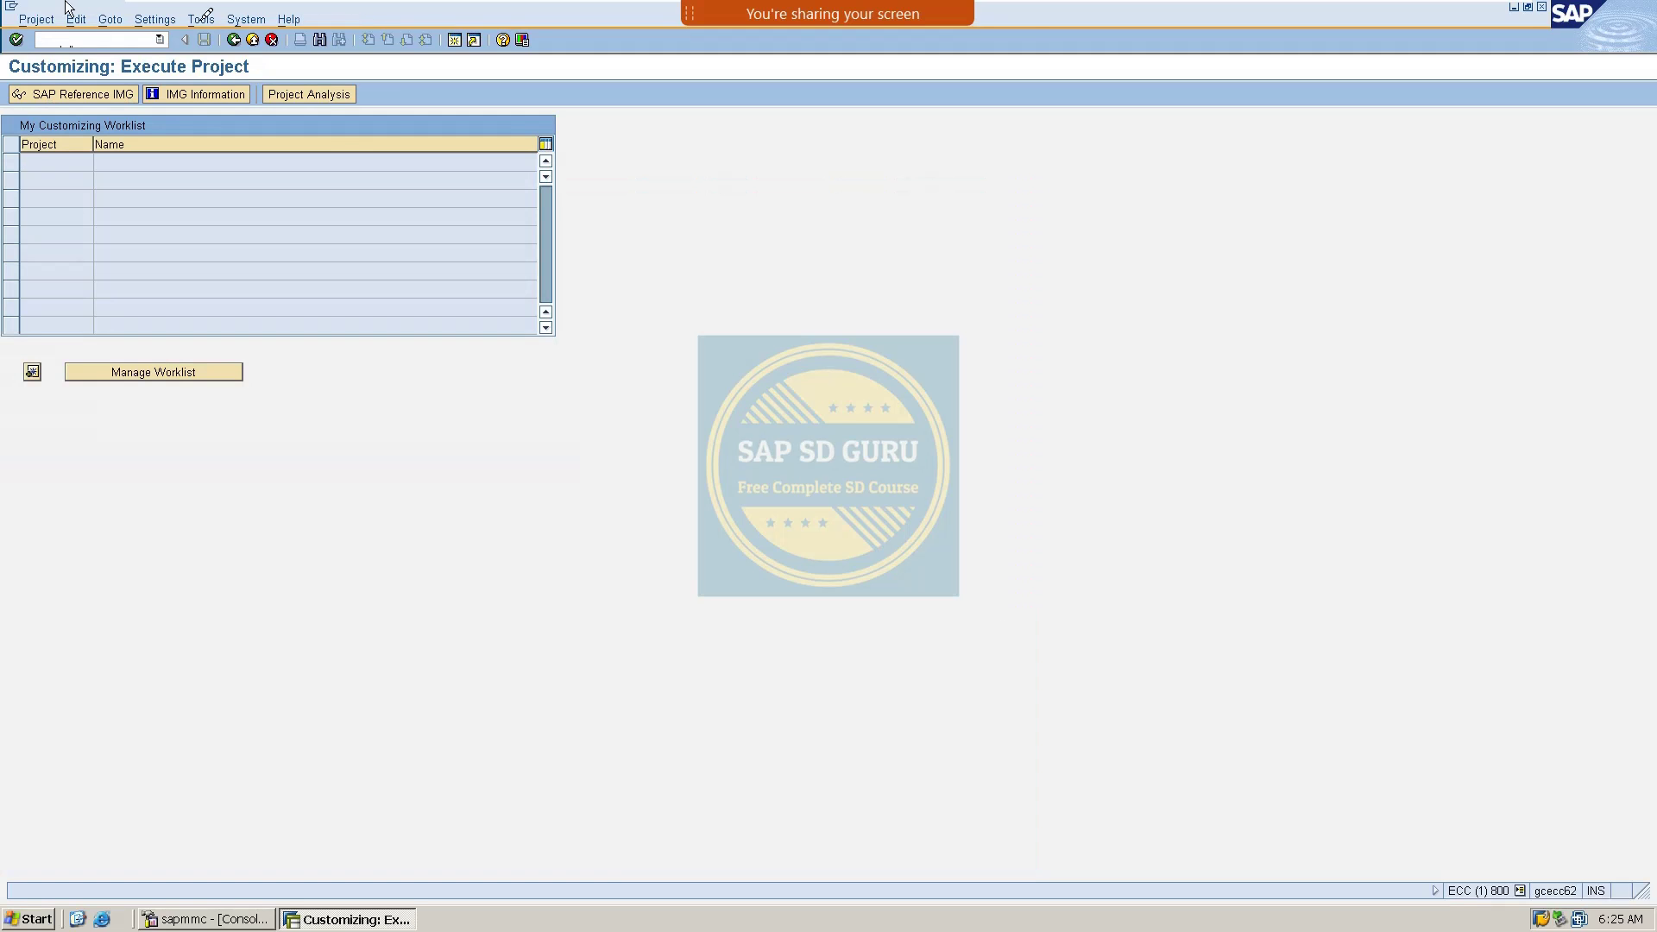
click(70, 95)
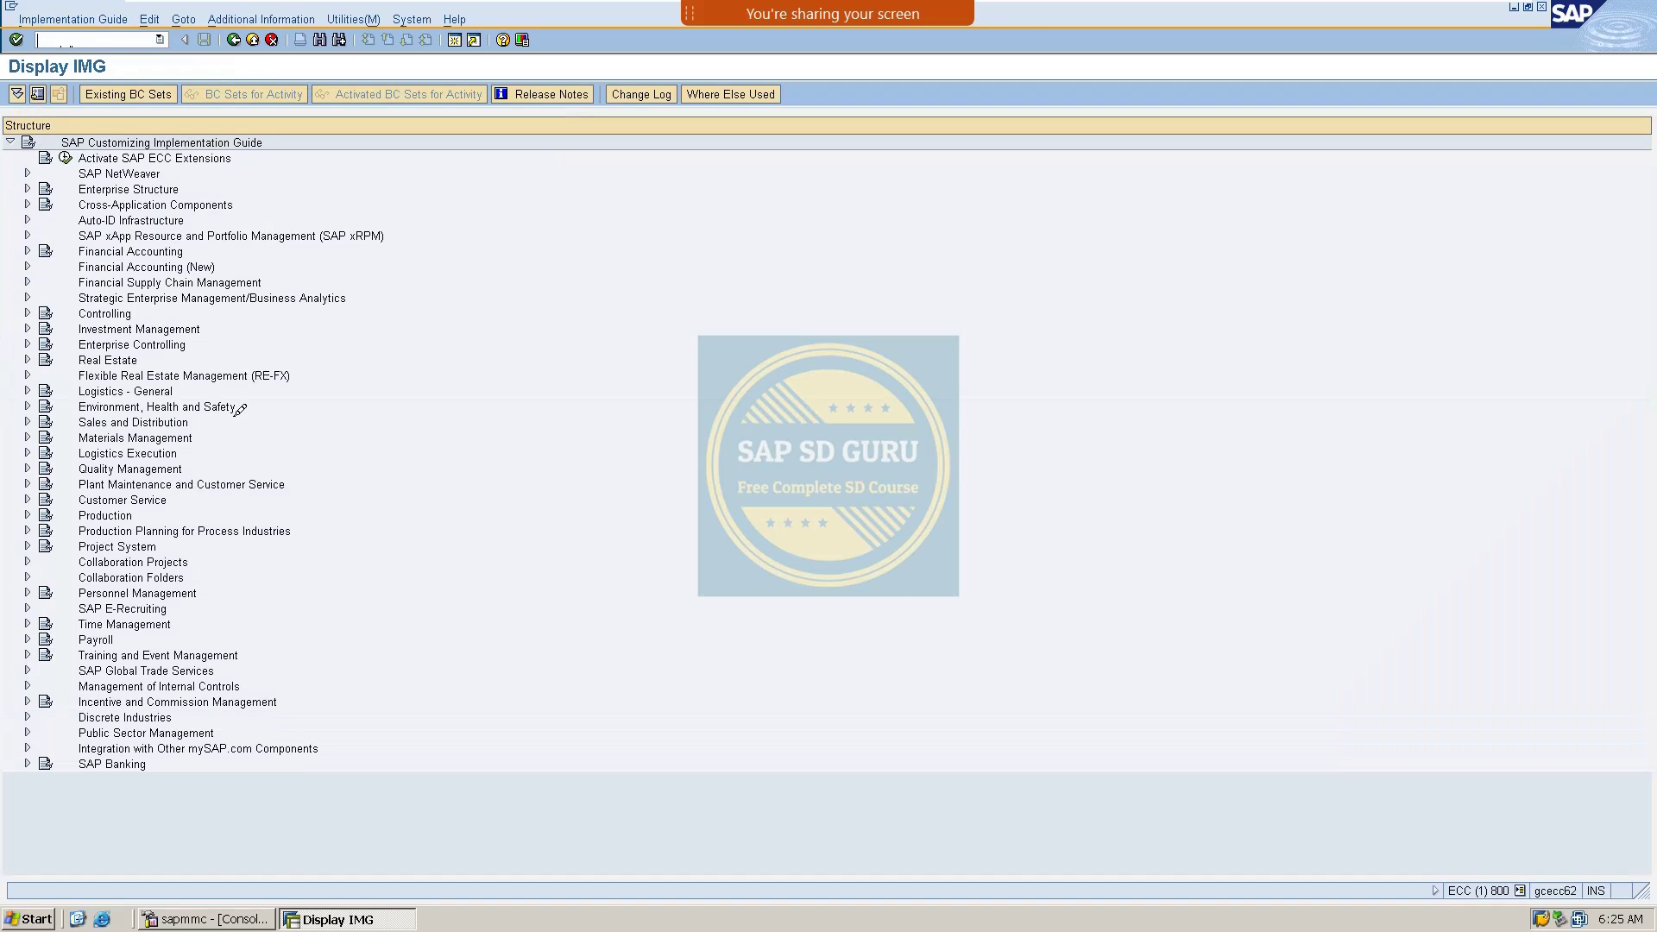
click(27, 188)
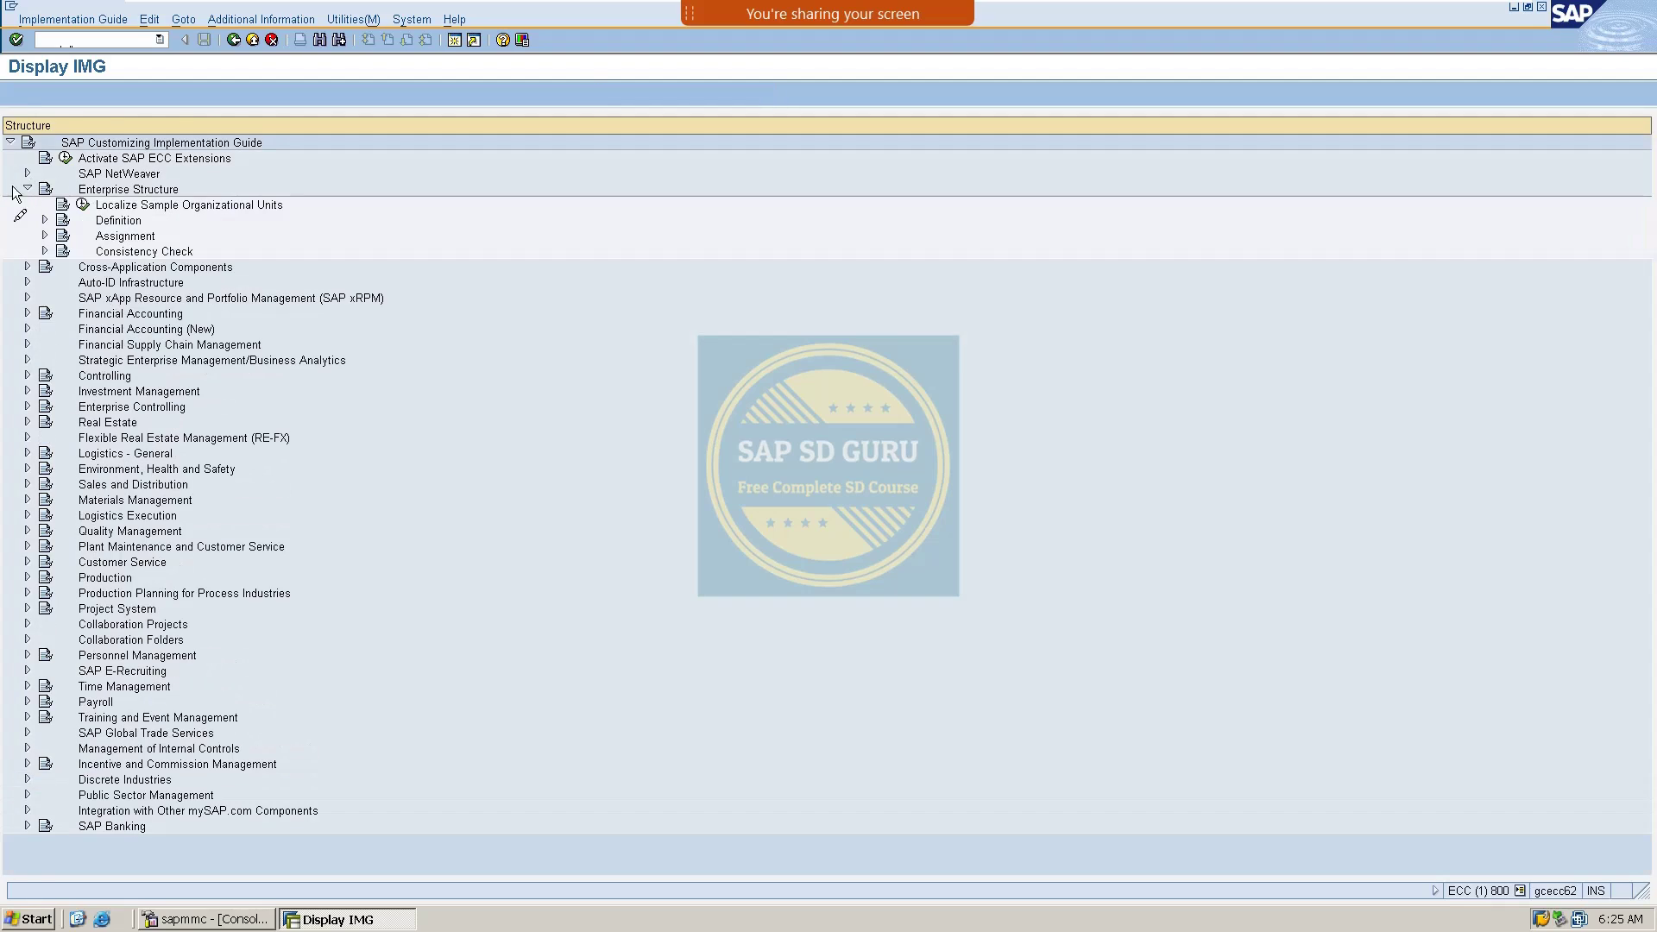
click(44, 220)
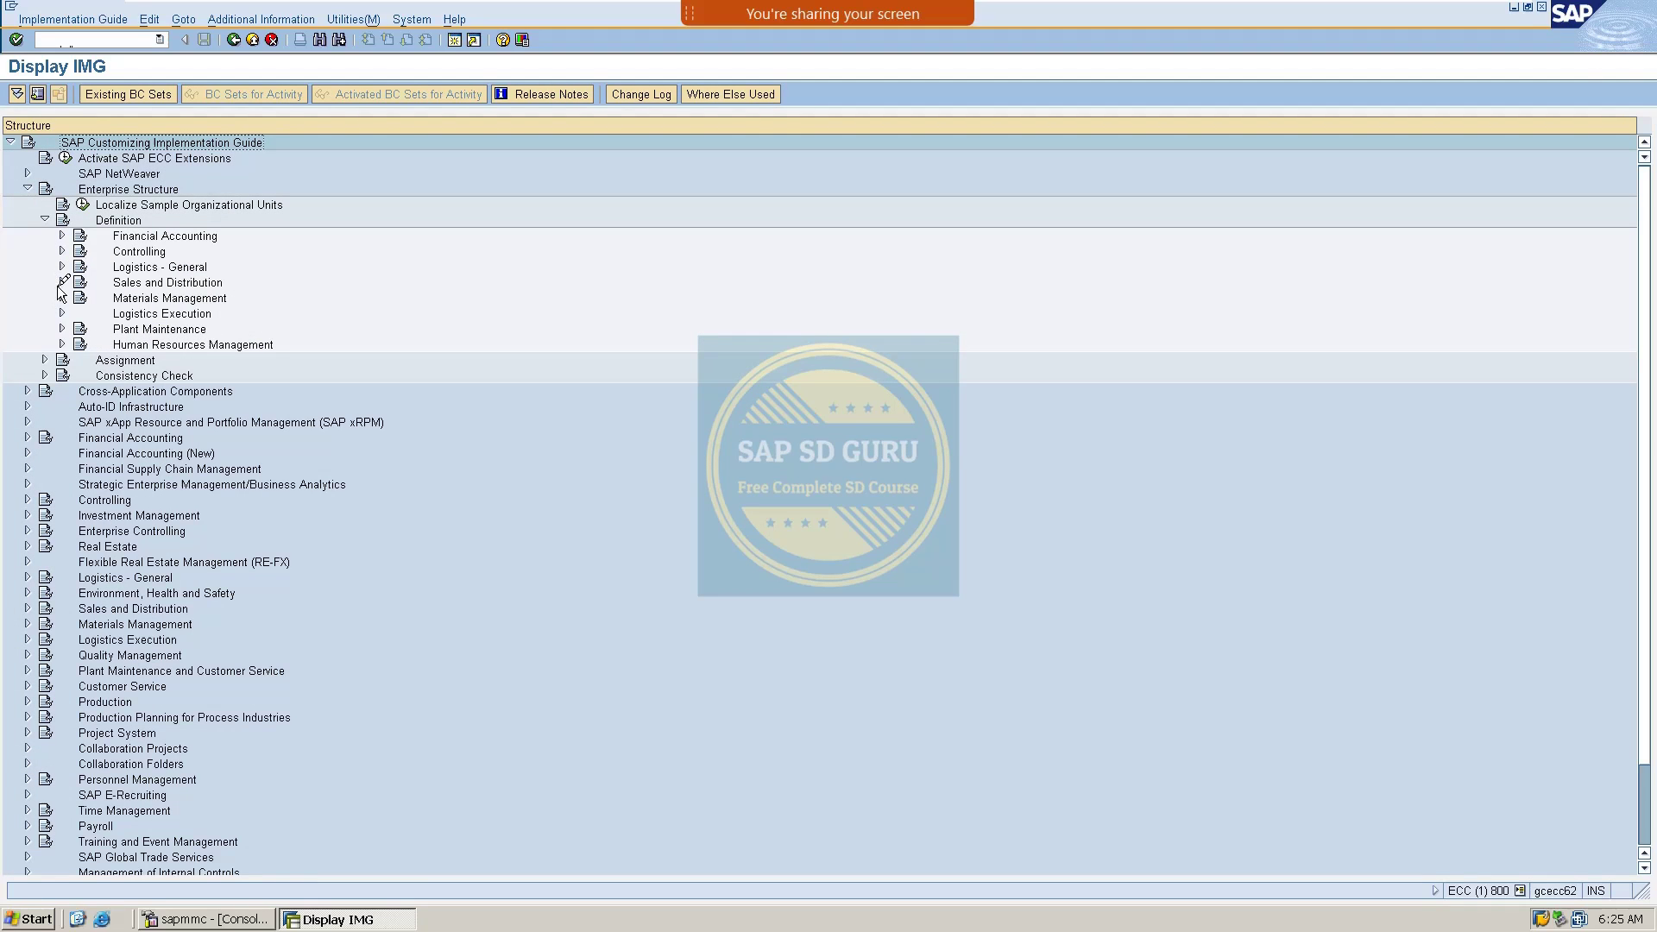
click(62, 313)
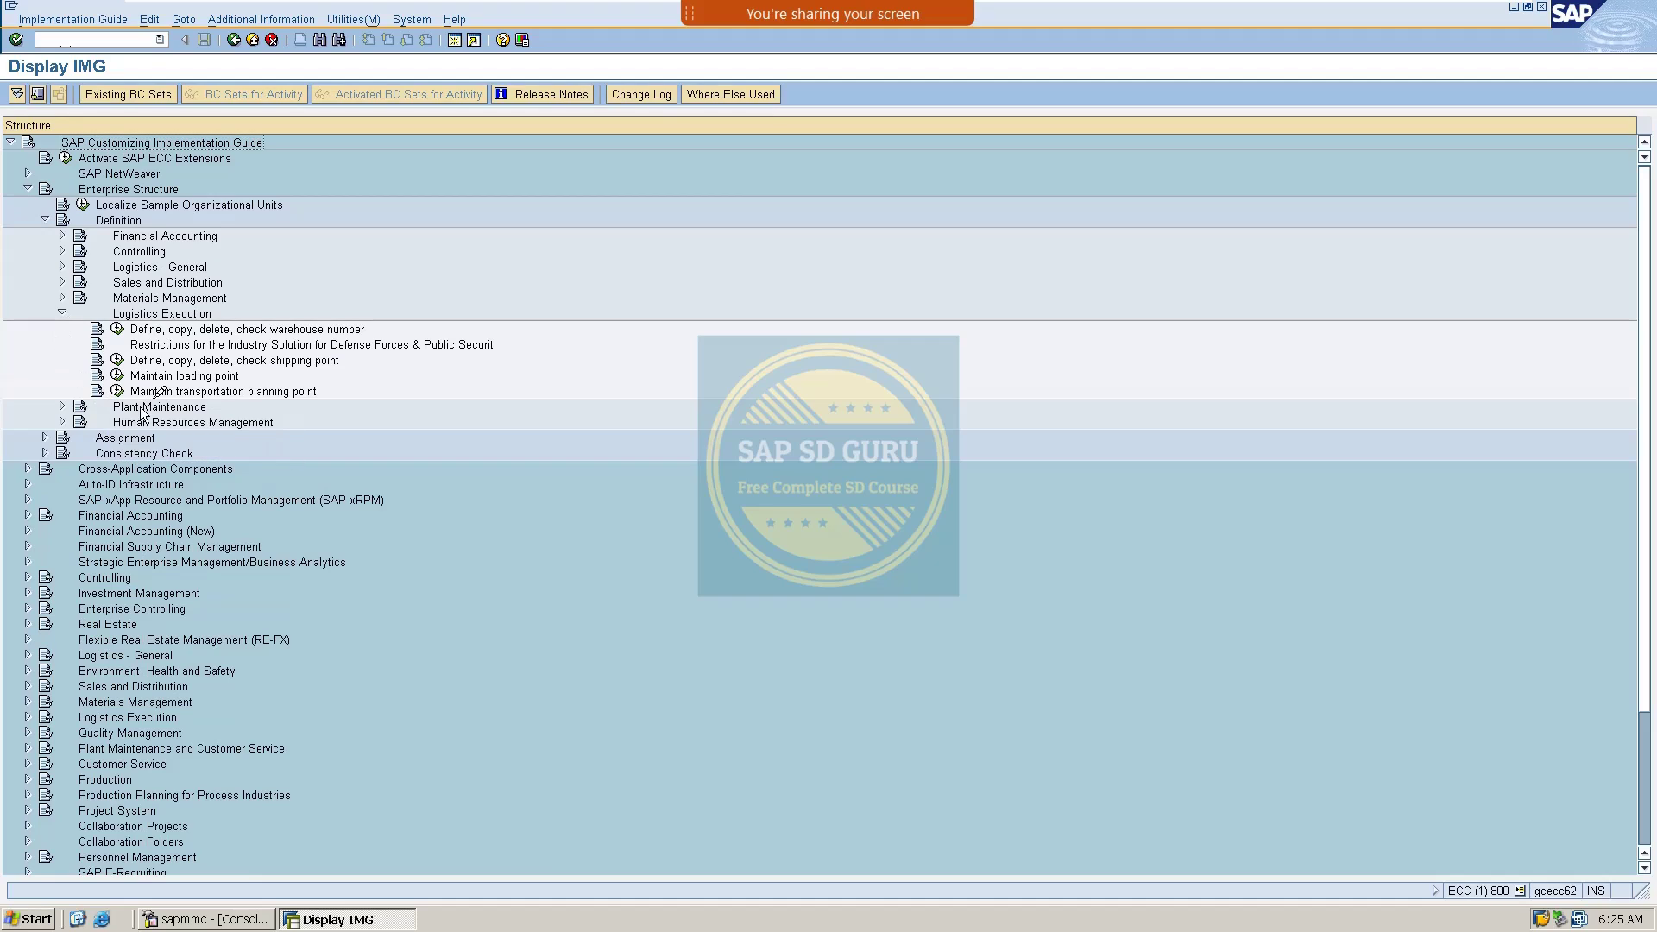
click(118, 359)
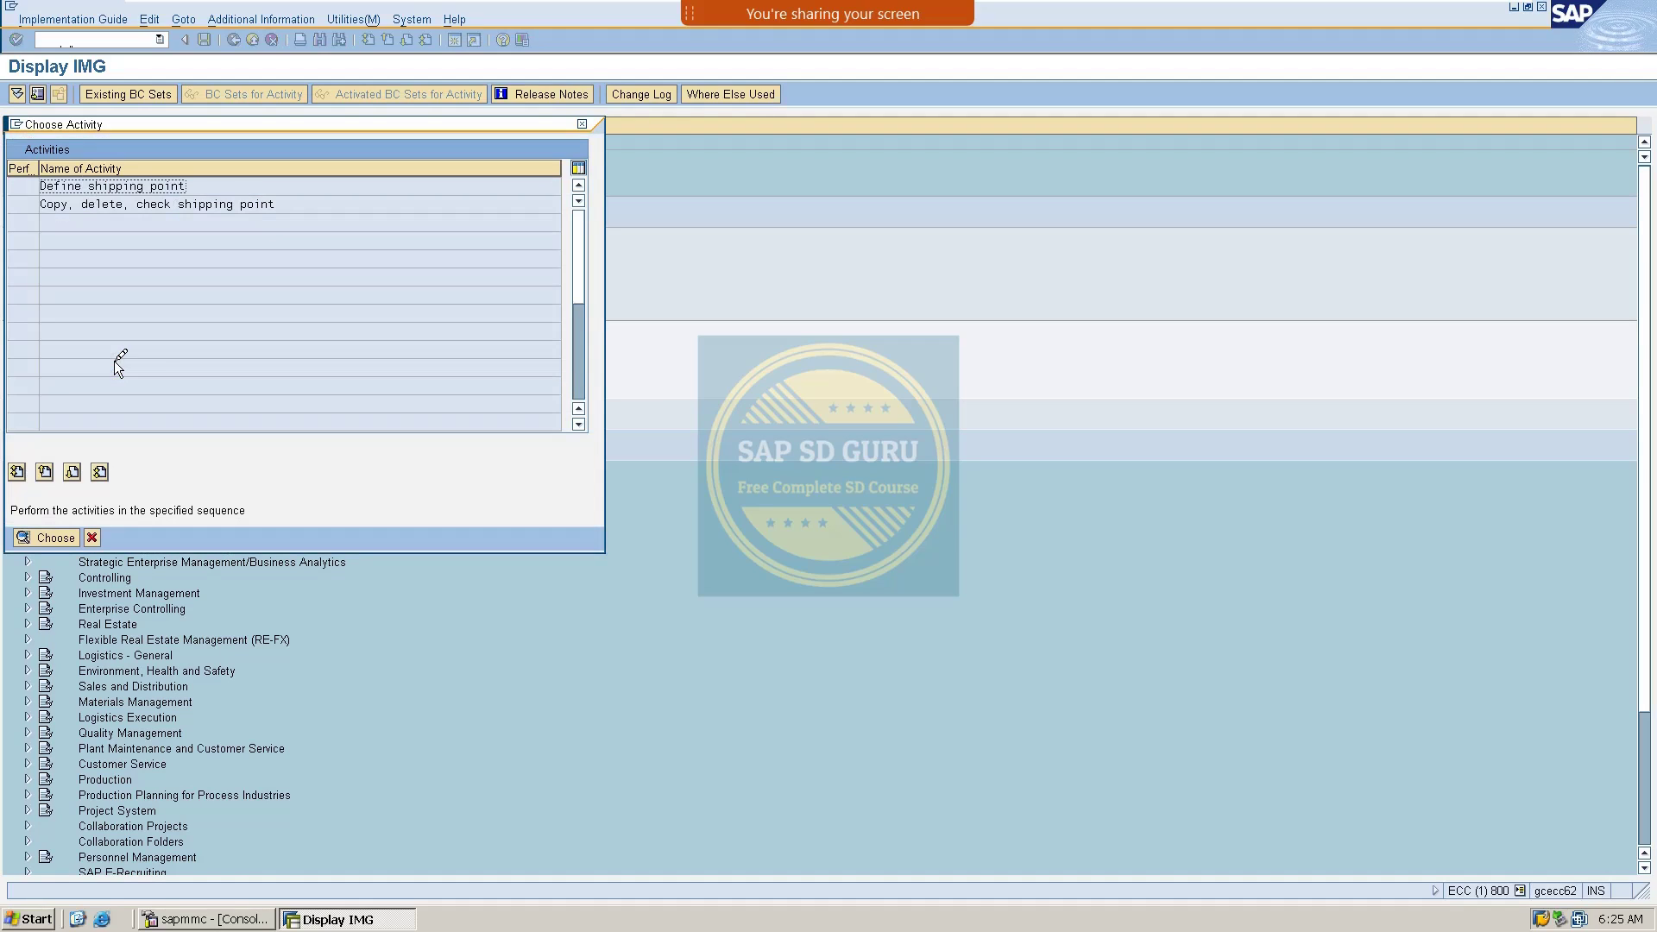
double_click(119, 184)
Find shipping point B100 in the overview and display its details
click(250, 858)
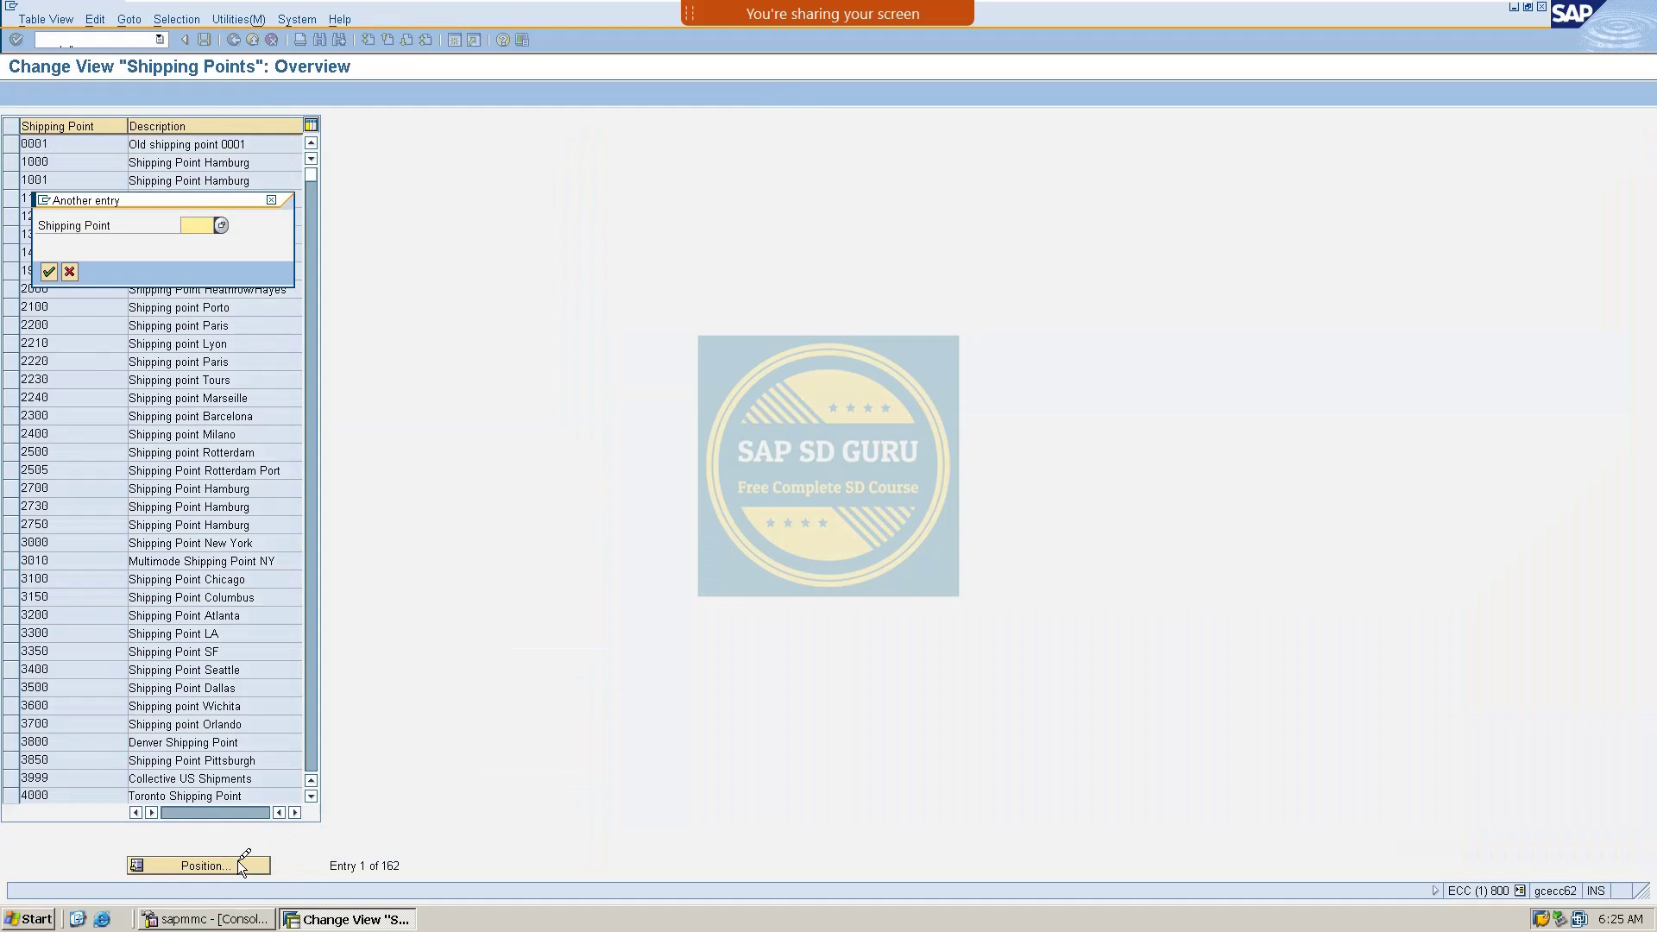
text(b100)
key(Return)
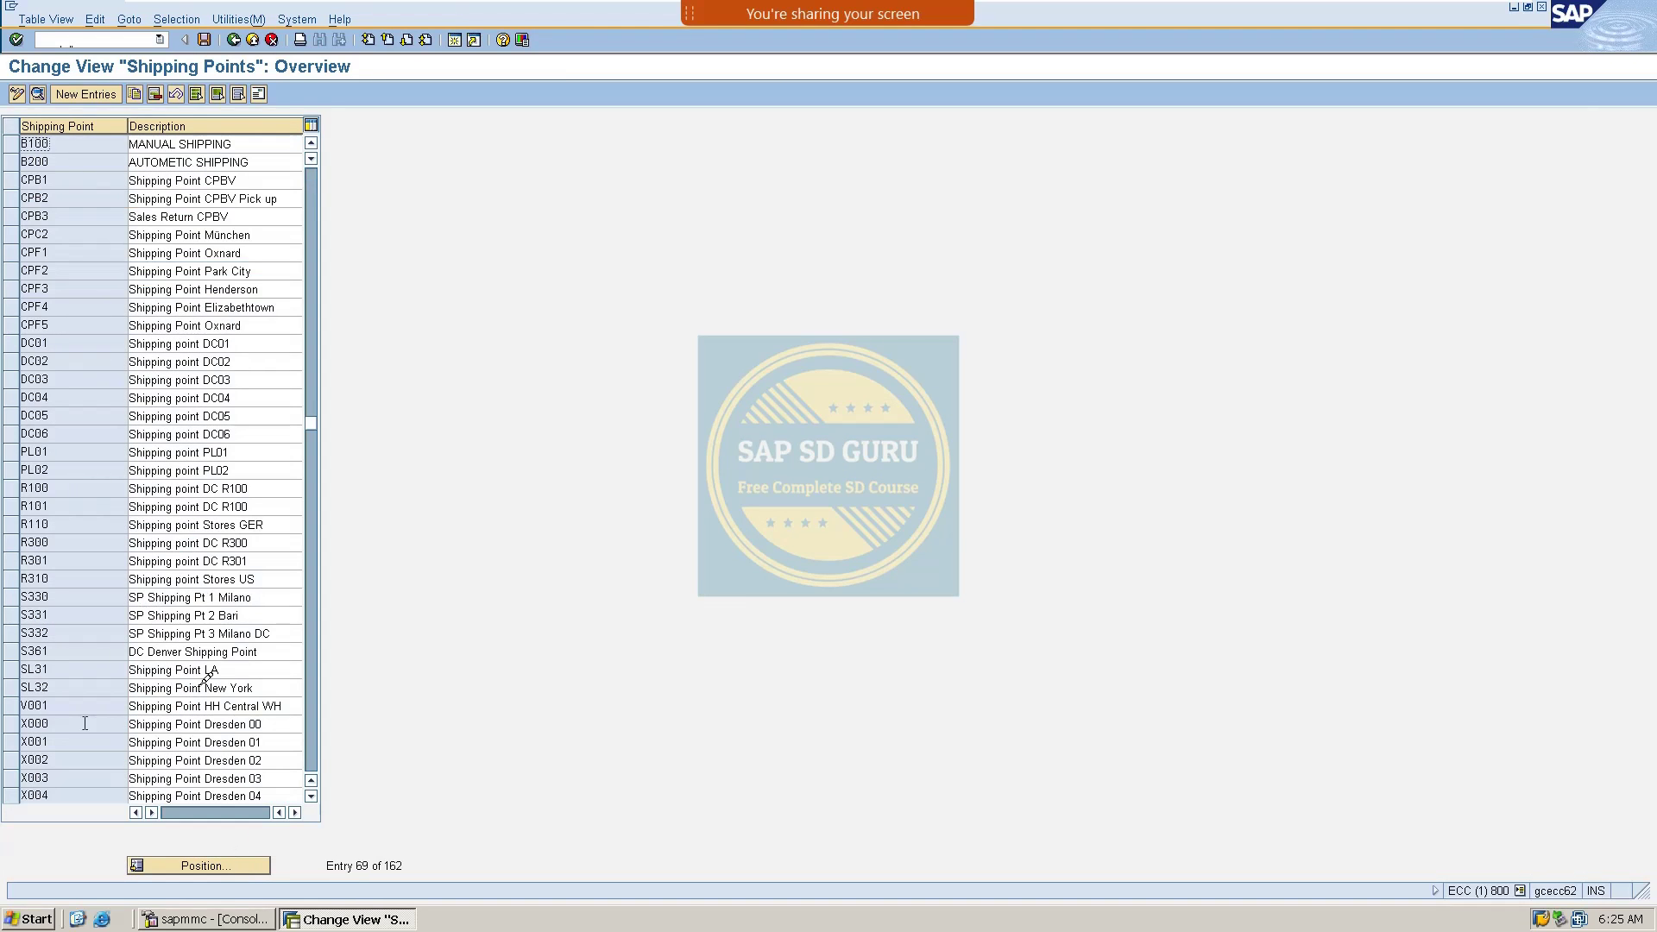
double_click(80, 143)
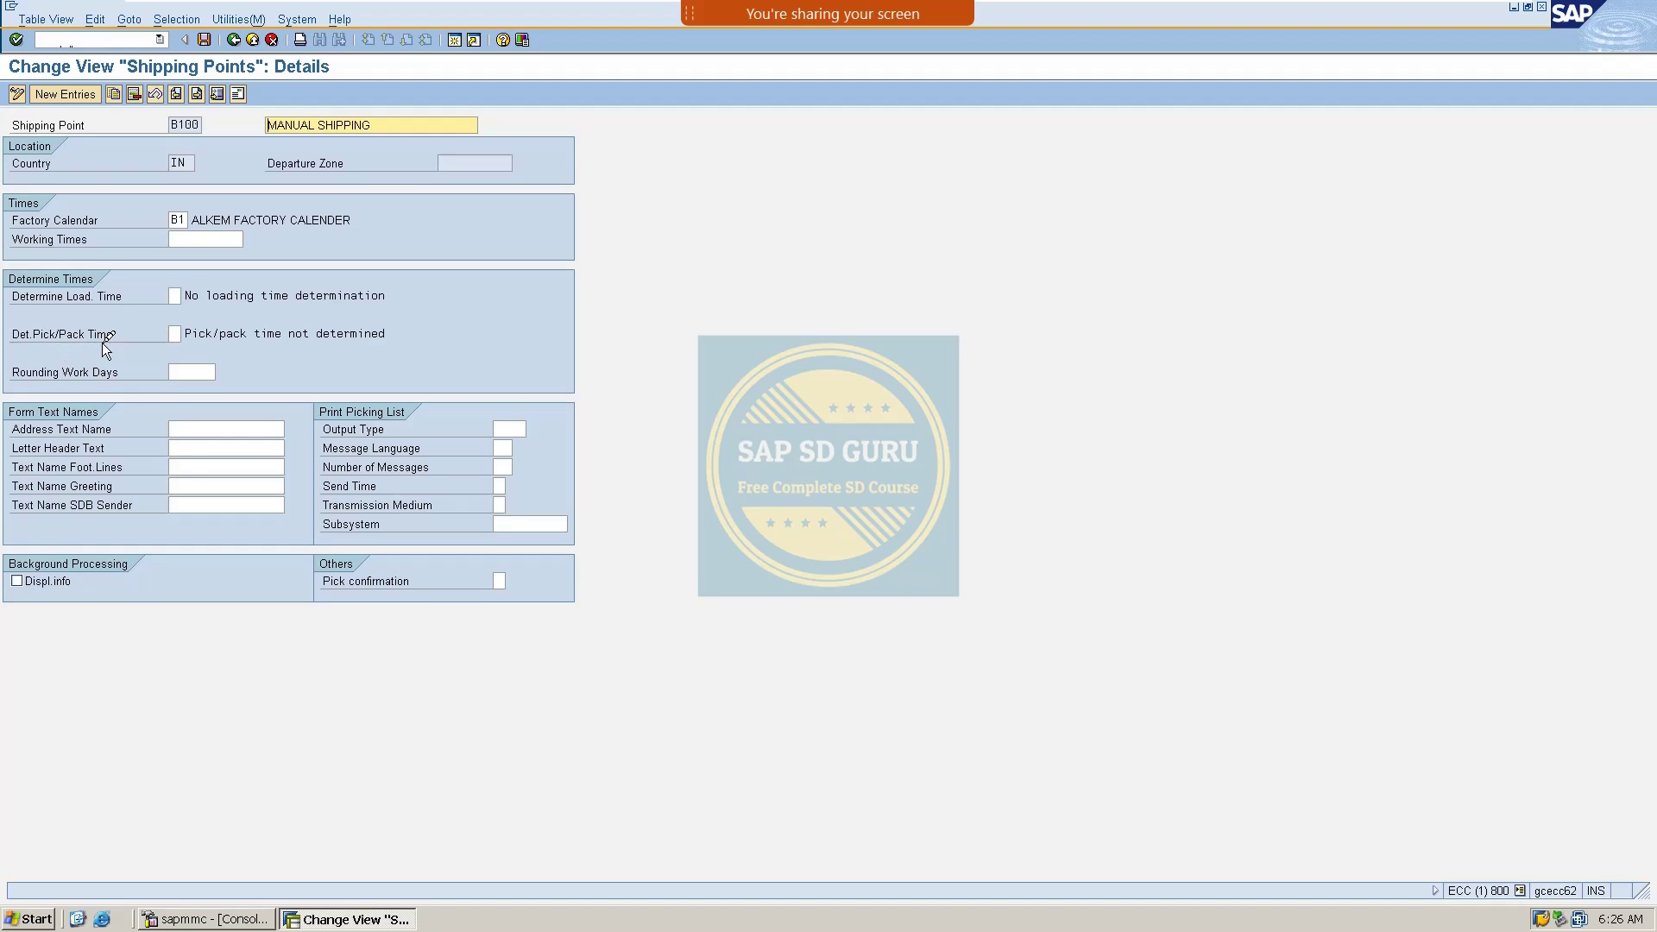
Mark B100's loading time and pick/pack time settings with red annotation ticks, then end the annotation
click(1209, 35)
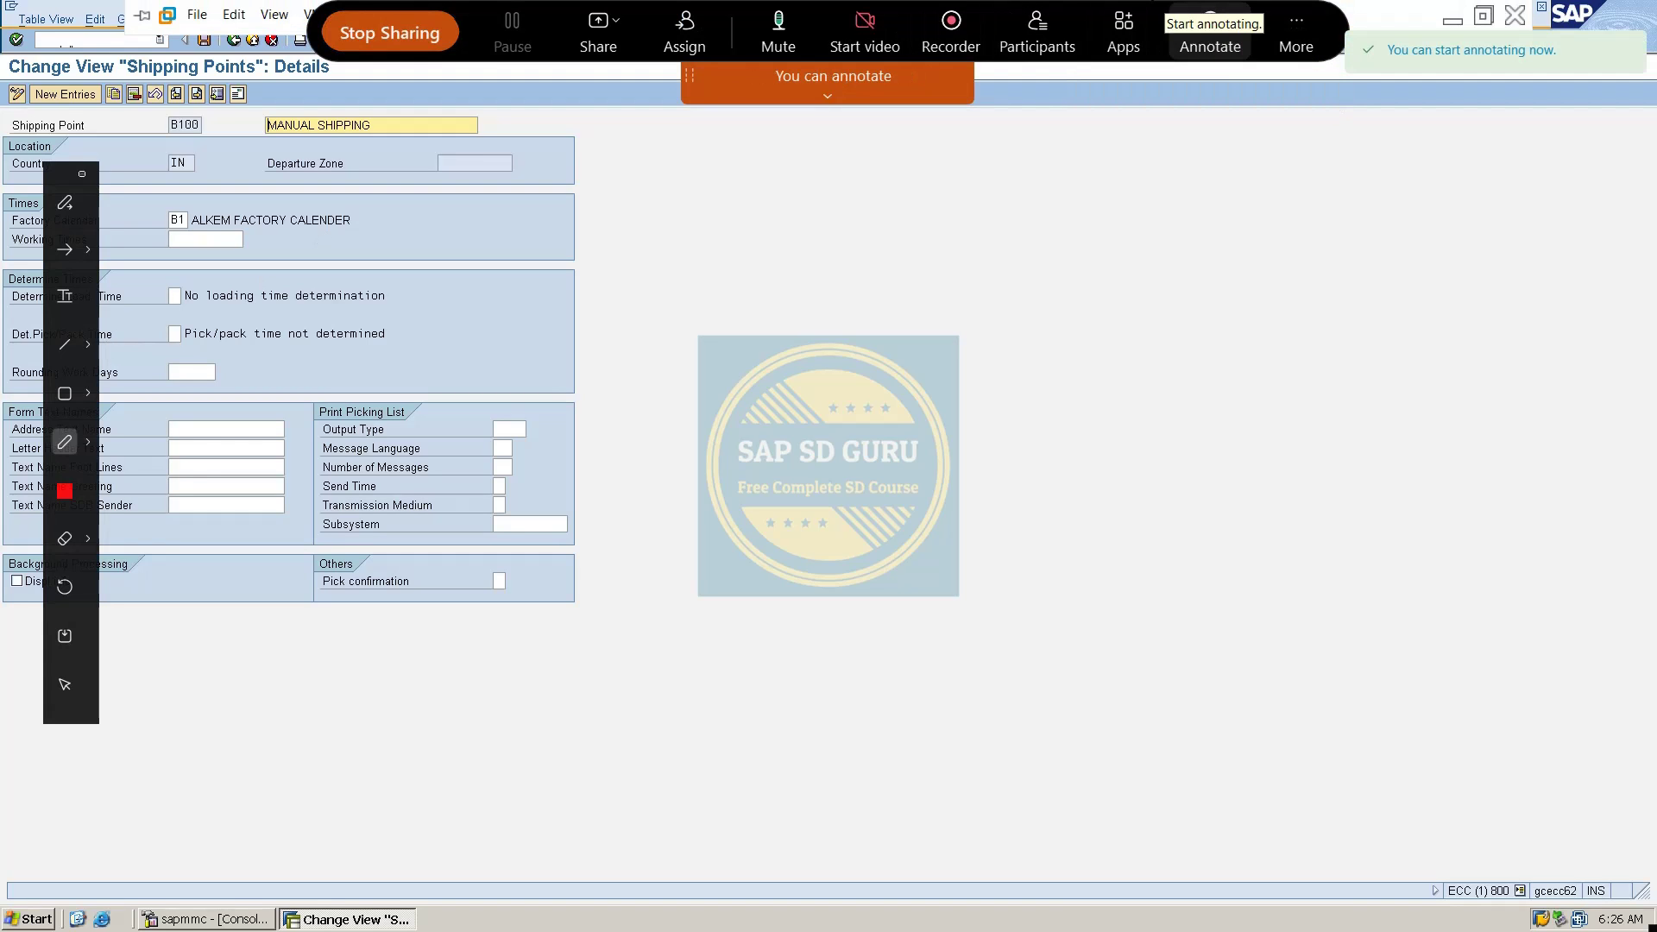
mouse_move(111, 182)
mouse_down()
mouse_move(1648, 194)
mouse_move(1505, 200)
mouse_move(1560, 199)
mouse_up()
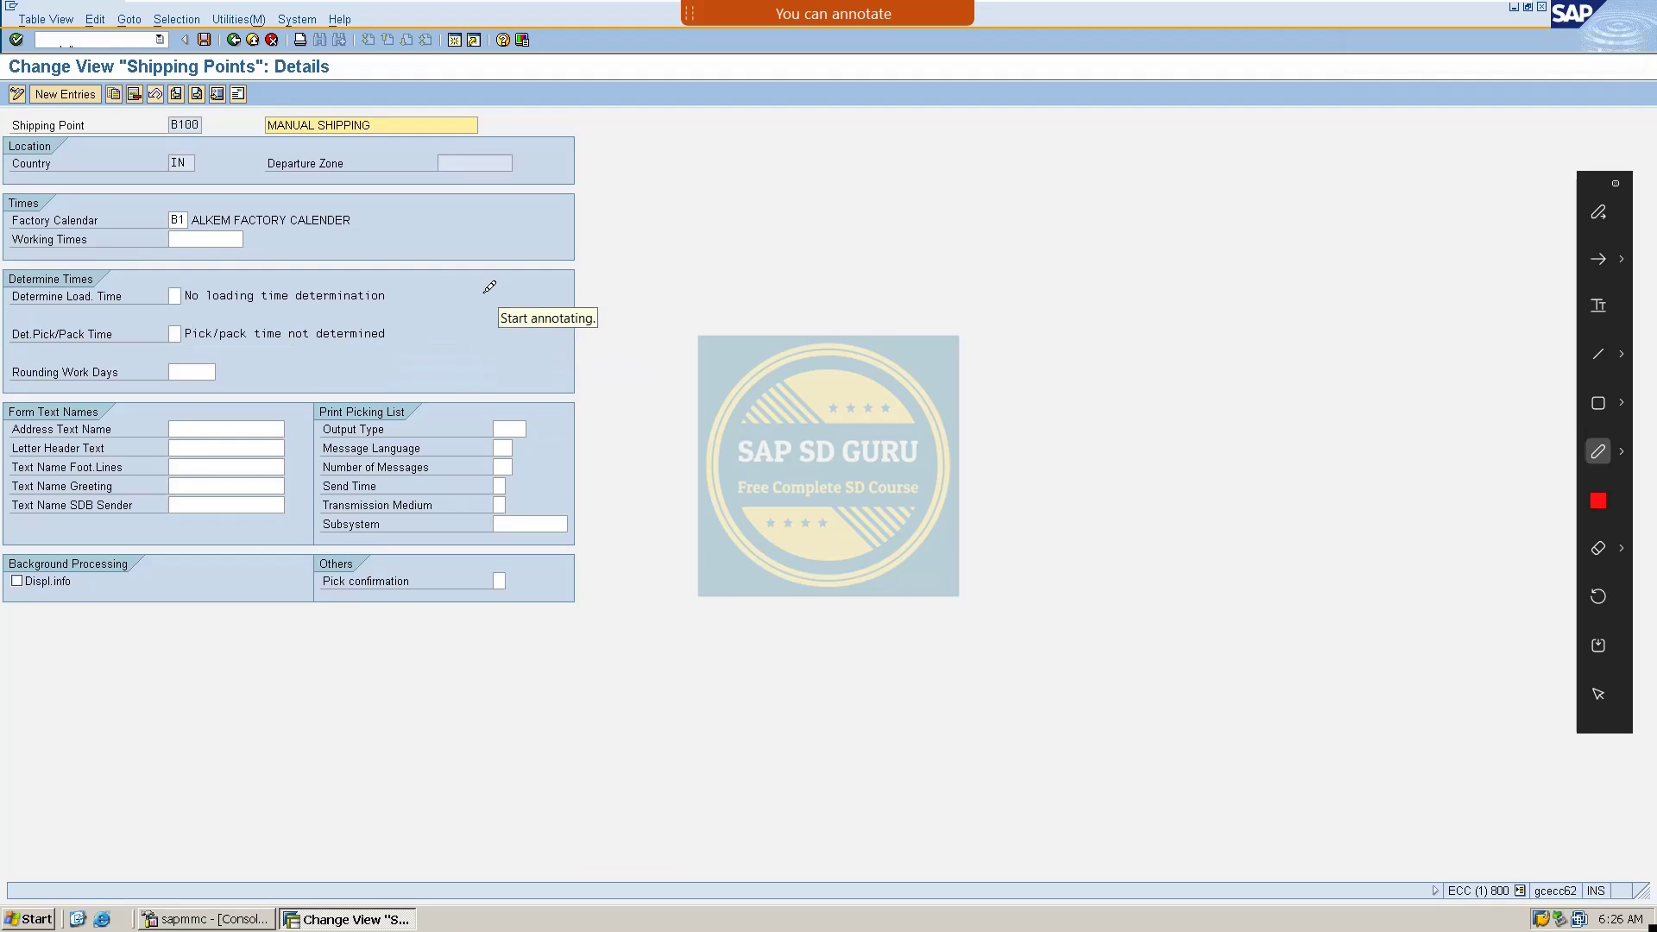
drag(437, 290, 622, 237)
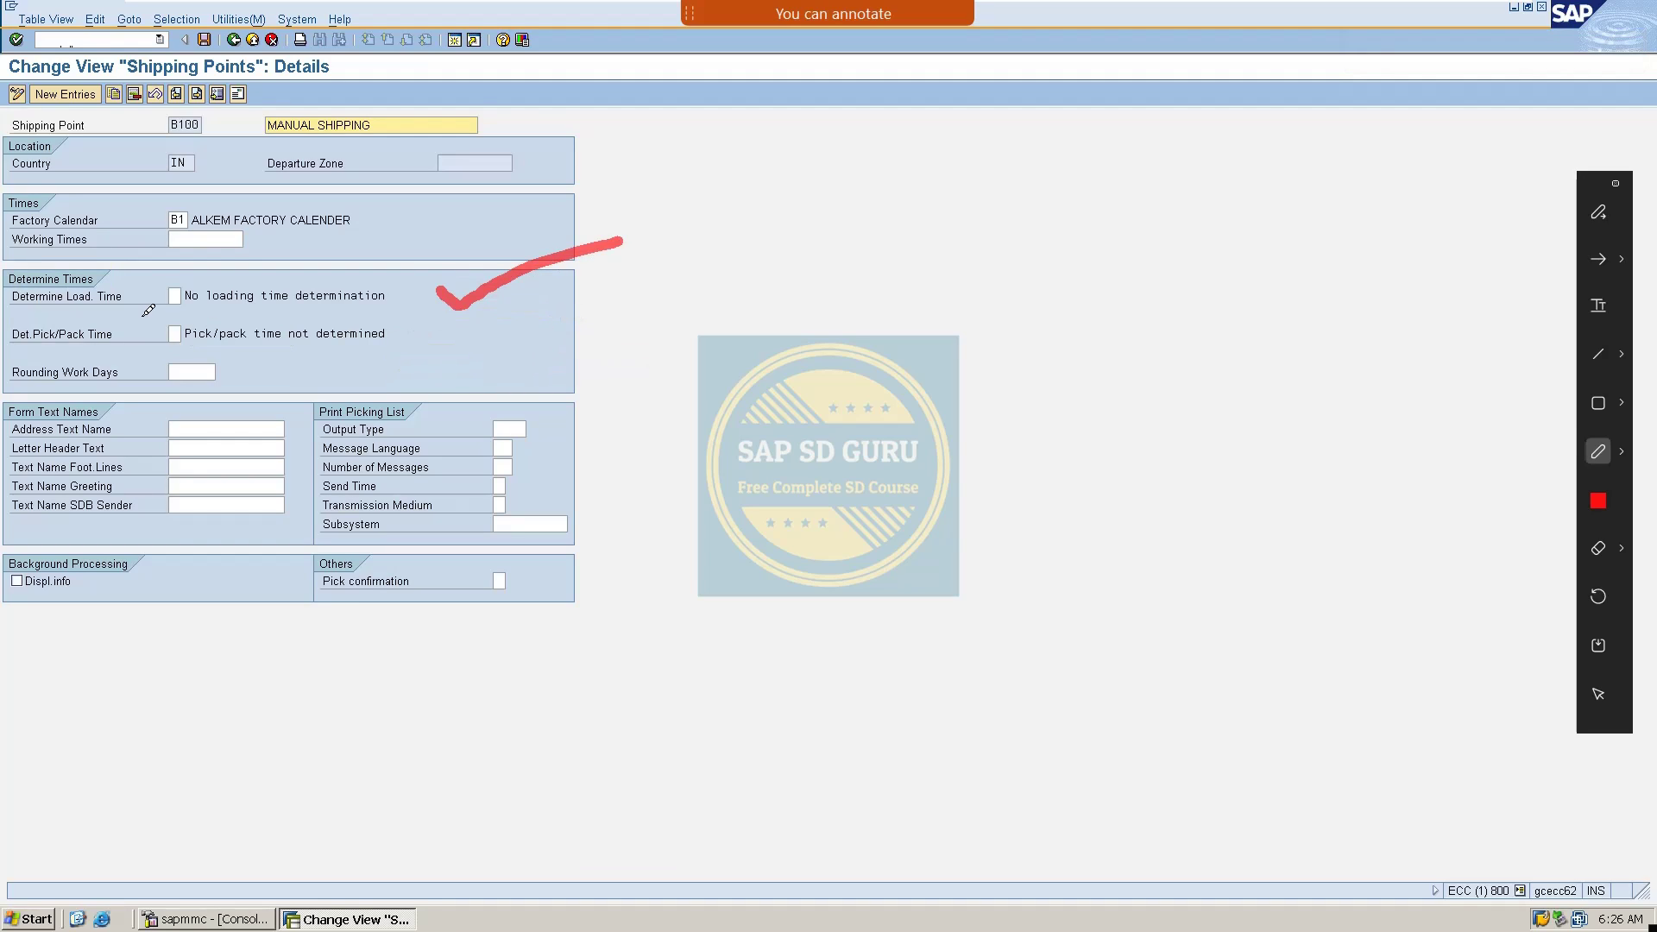
drag(425, 333, 652, 285)
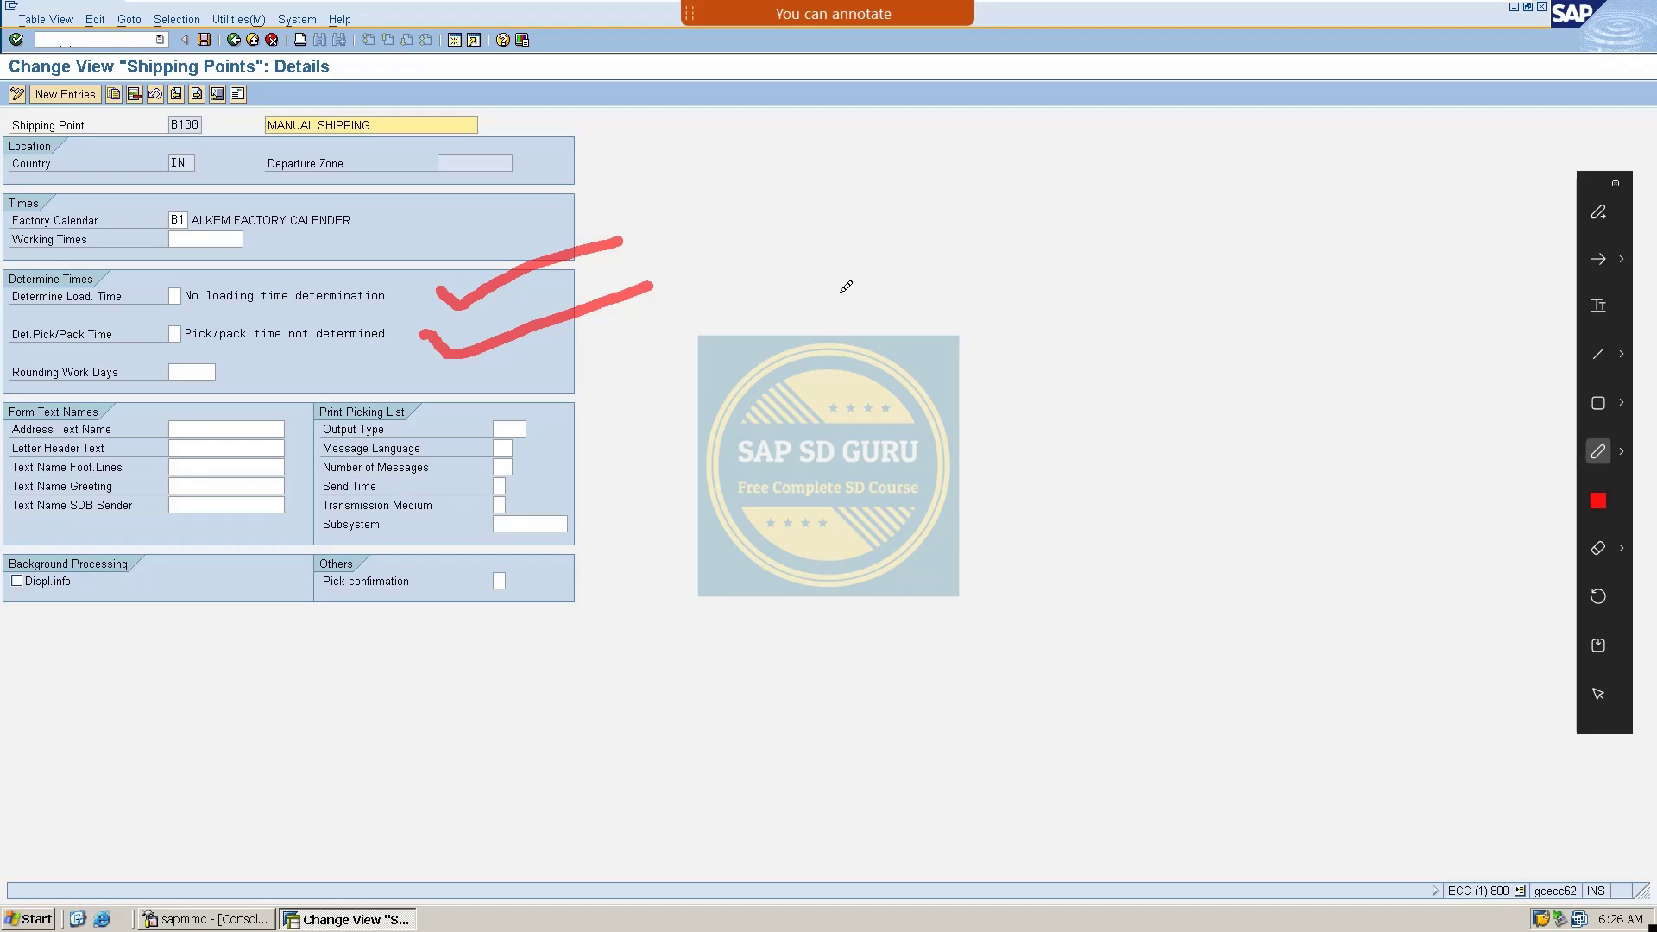
key(Escape)
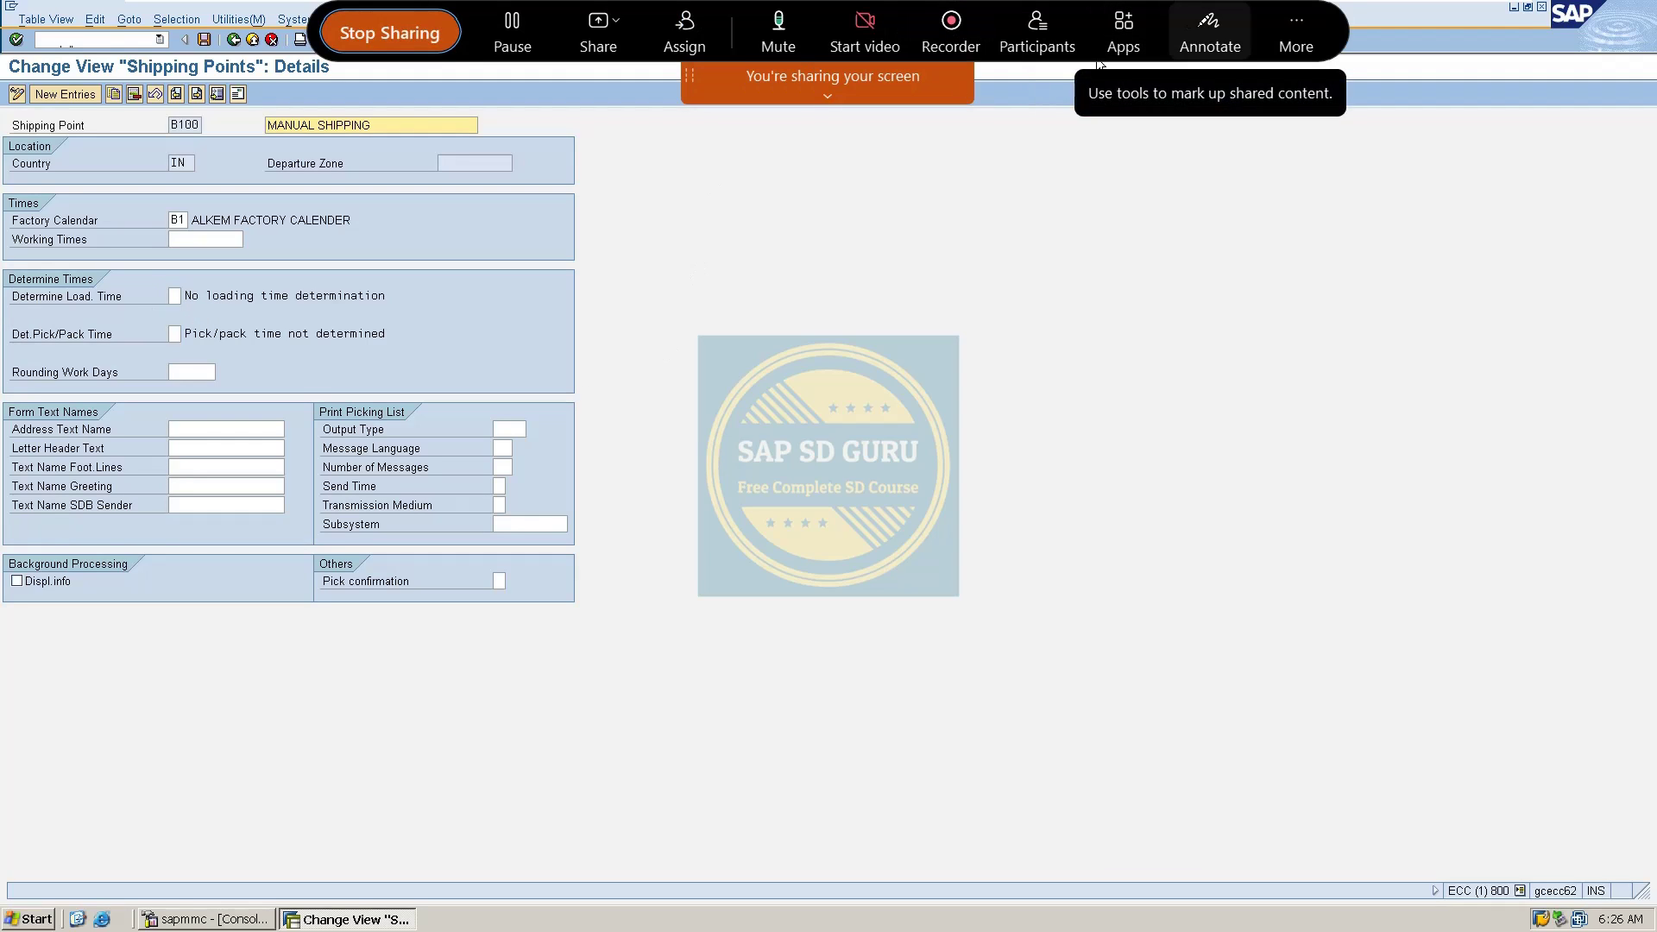
Annotate the loading time setting with a line and the number 2, and the pick/pack time setting with a line and 3
click(1179, 52)
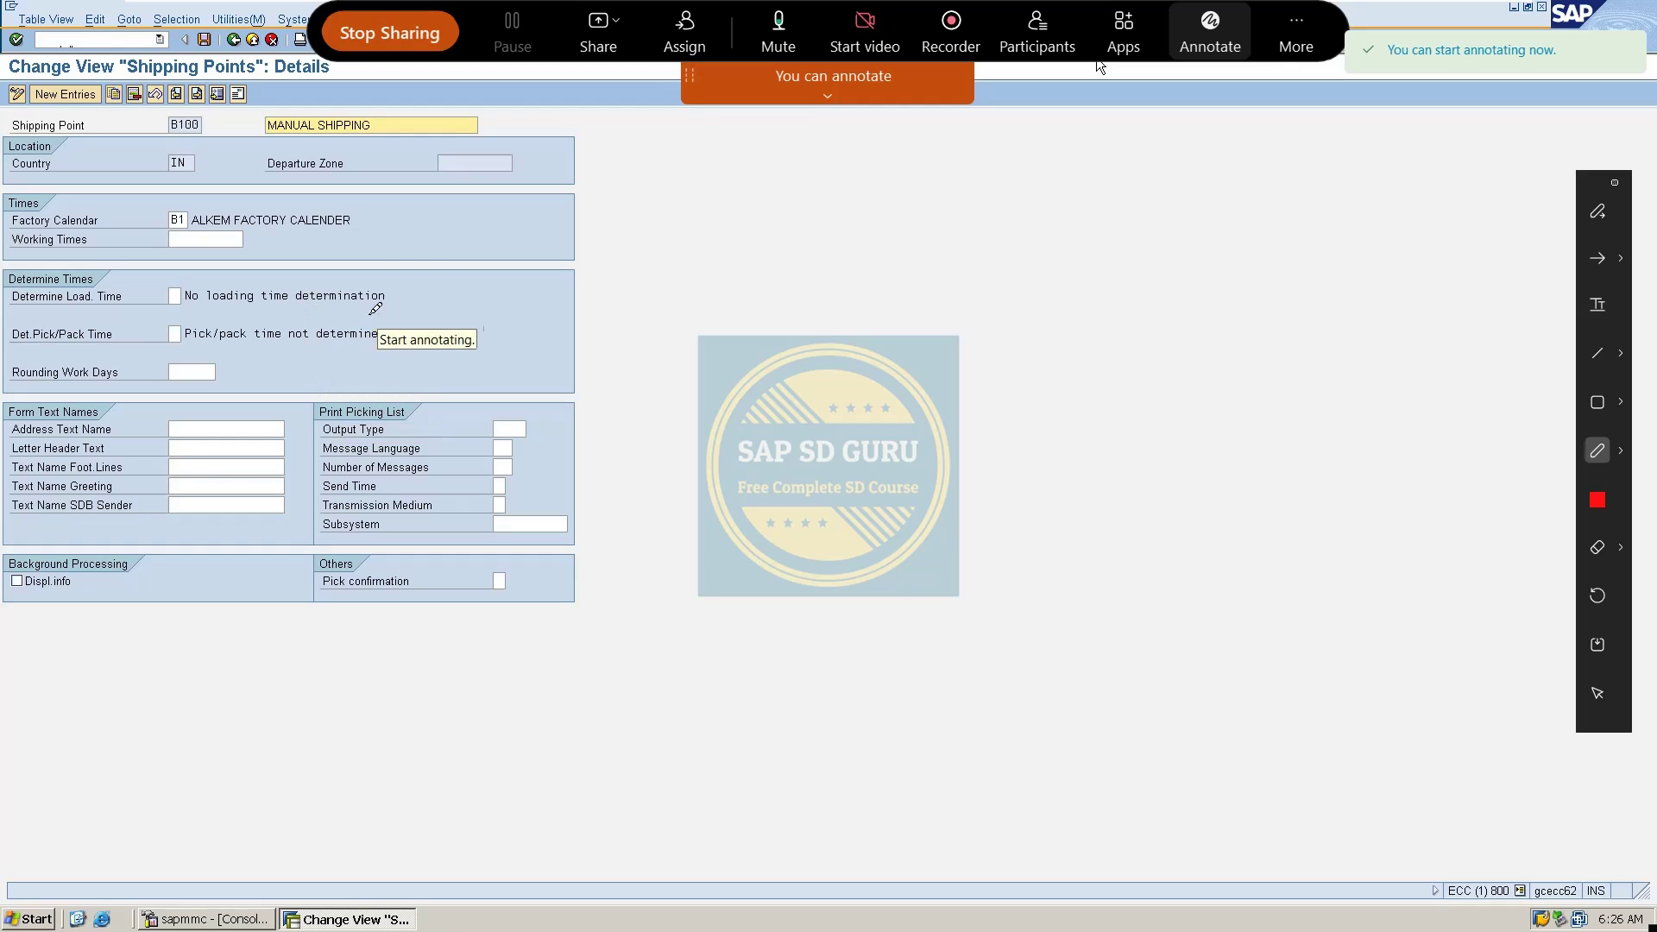
drag(442, 292, 567, 288)
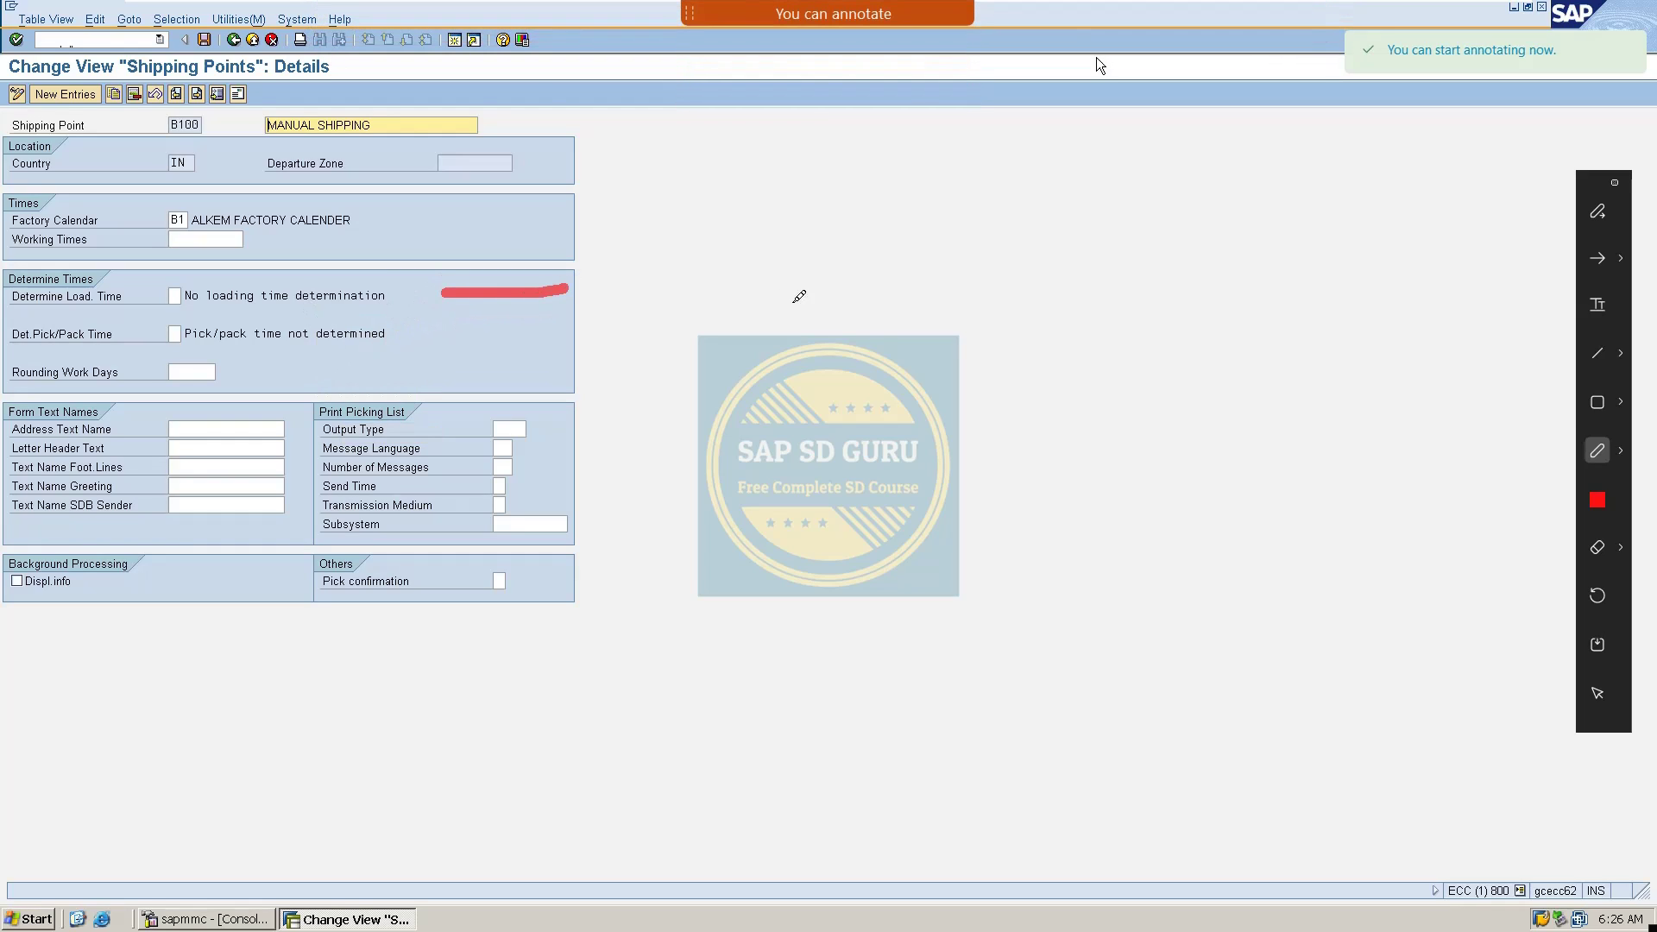
click(691, 254)
mouse_move(695, 253)
mouse_down()
mouse_move(682, 294)
mouse_move(761, 293)
mouse_move(695, 241)
mouse_move(686, 269)
mouse_move(763, 287)
mouse_up()
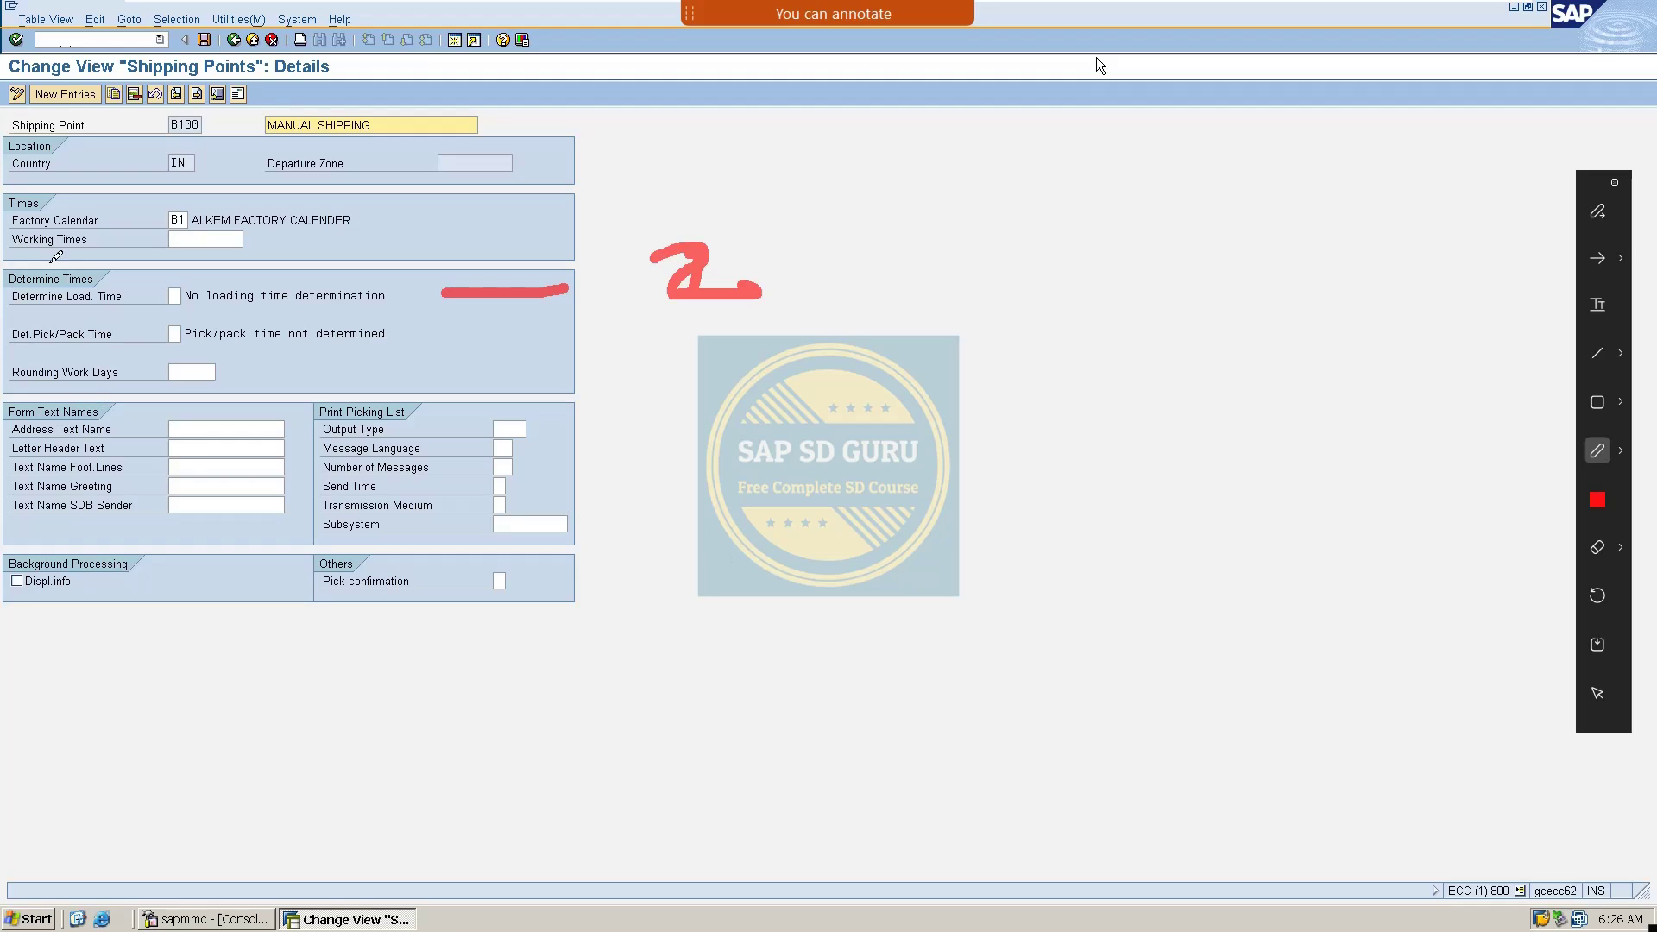
mouse_move(492, 352)
mouse_down()
mouse_move(660, 337)
mouse_move(785, 356)
mouse_move(729, 388)
mouse_up()
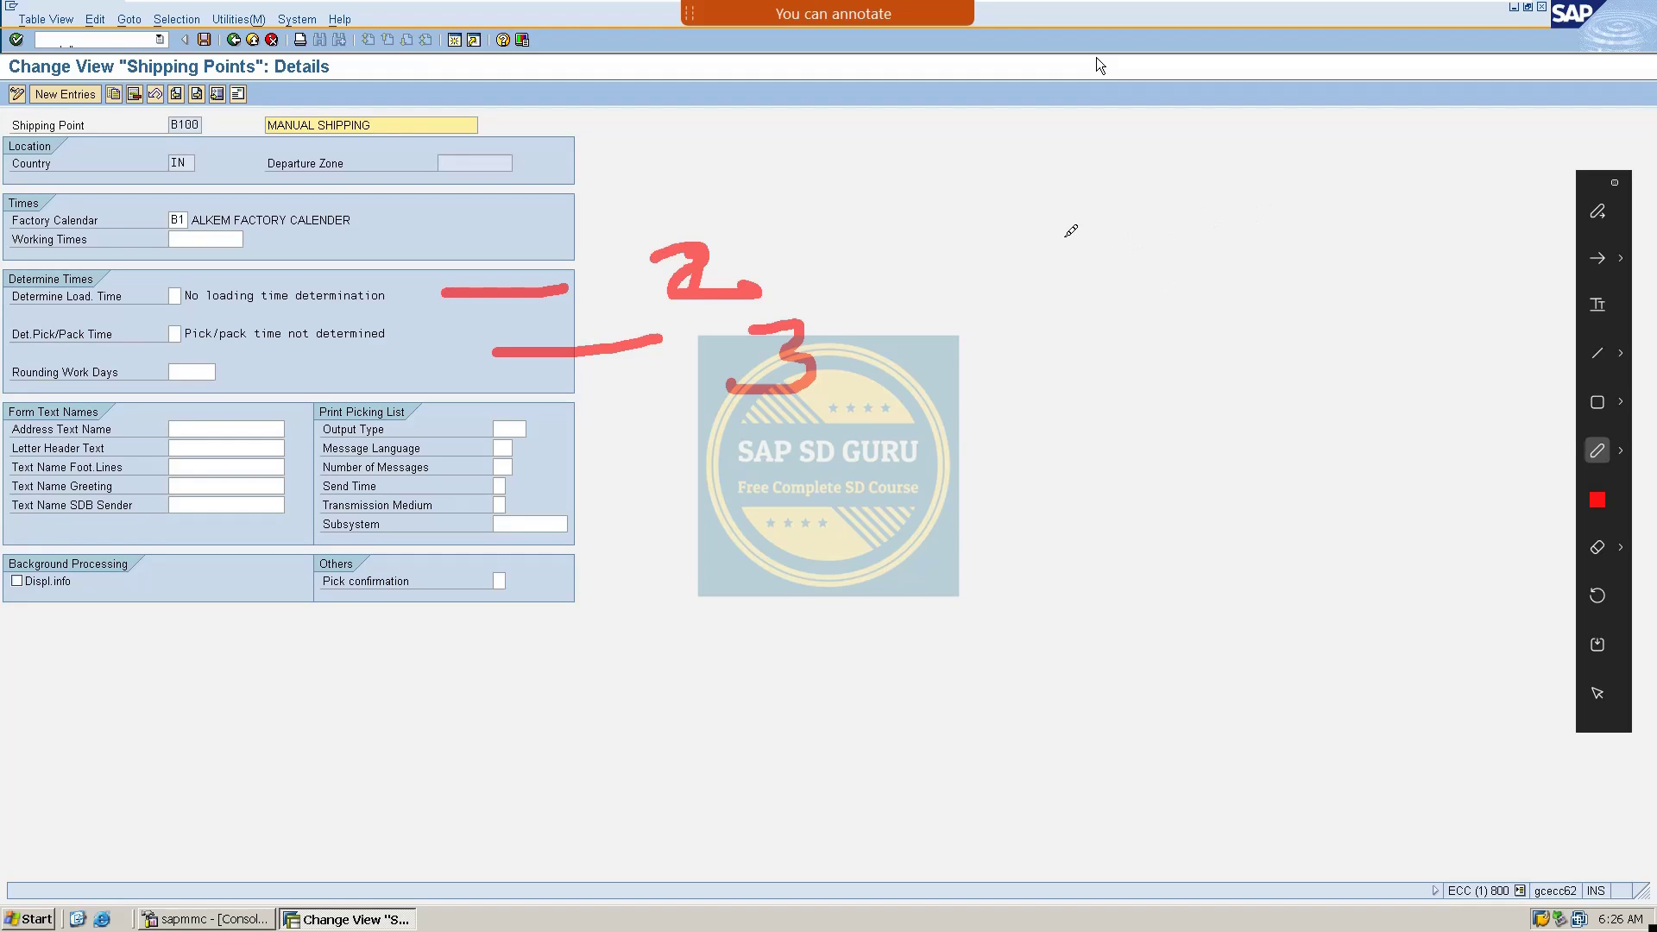
Handwrite "Vaxine -150" in red in the empty area beside the shipping point details and underline it
mouse_move(592, 585)
mouse_down()
mouse_move(680, 556)
mouse_move(690, 604)
mouse_move(873, 626)
mouse_up()
mouse_move(867, 565)
mouse_down()
mouse_move(830, 640)
mouse_move(949, 571)
mouse_move(1010, 574)
mouse_move(1057, 513)
mouse_move(1116, 561)
mouse_up()
click(897, 545)
drag(1174, 529, 1212, 514)
drag(1251, 481, 1256, 540)
mouse_move(1344, 452)
mouse_down()
mouse_move(1296, 494)
mouse_move(1296, 523)
mouse_up()
mouse_move(1409, 450)
mouse_down()
mouse_move(1371, 500)
mouse_move(1403, 449)
mouse_up()
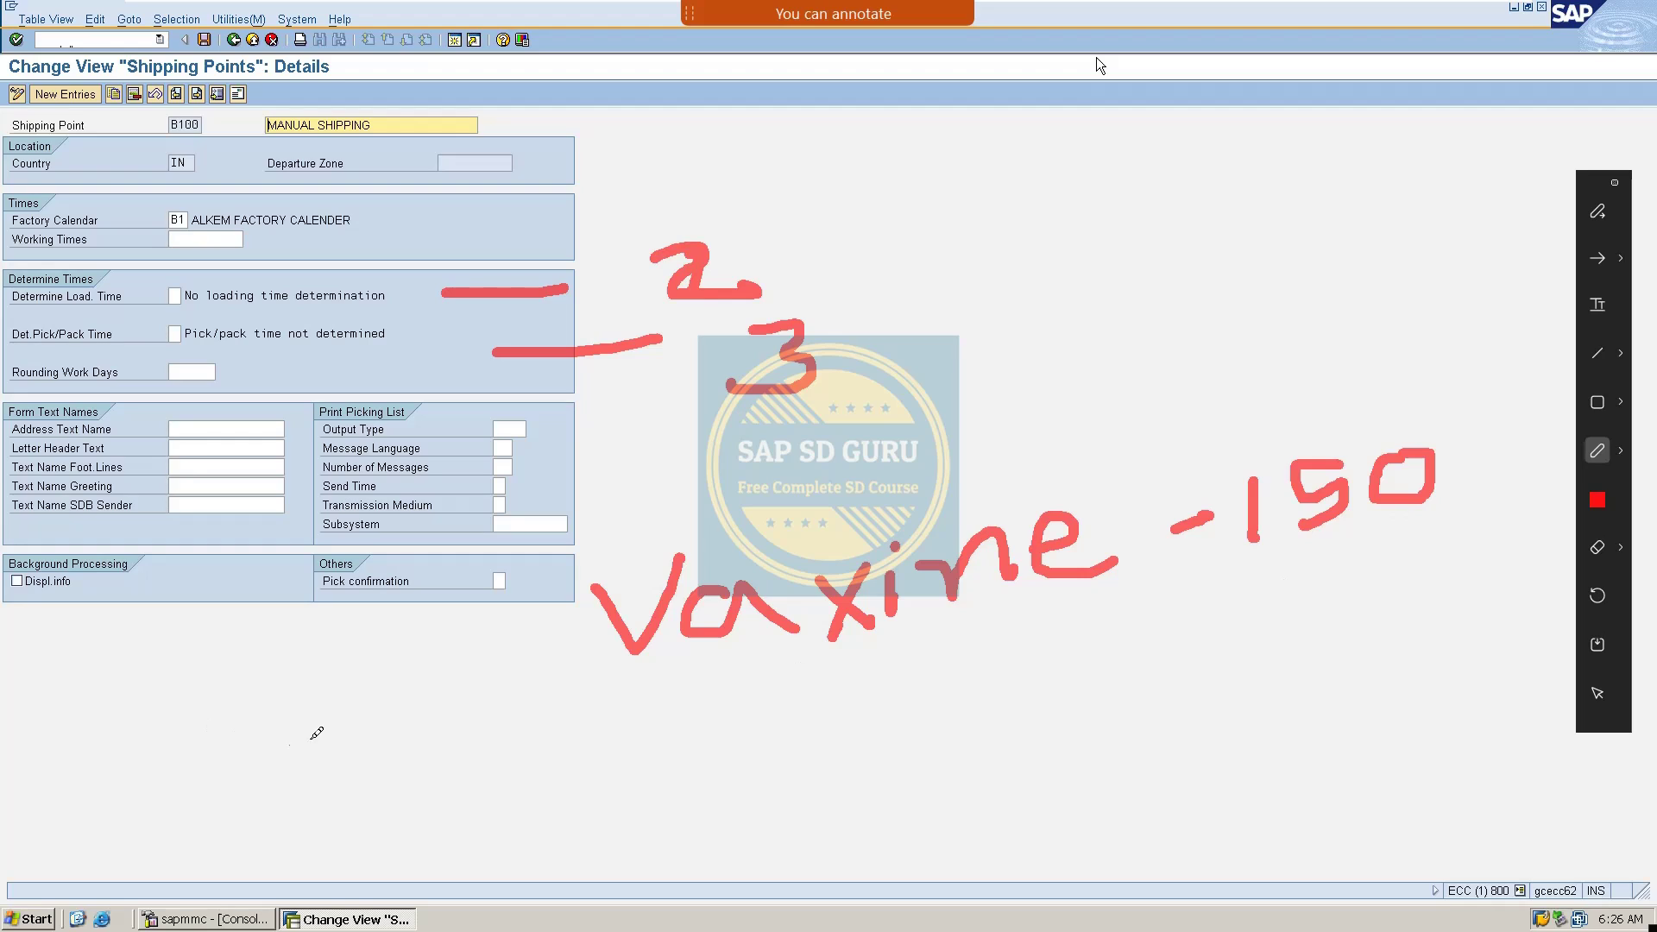
drag(695, 697, 1385, 535)
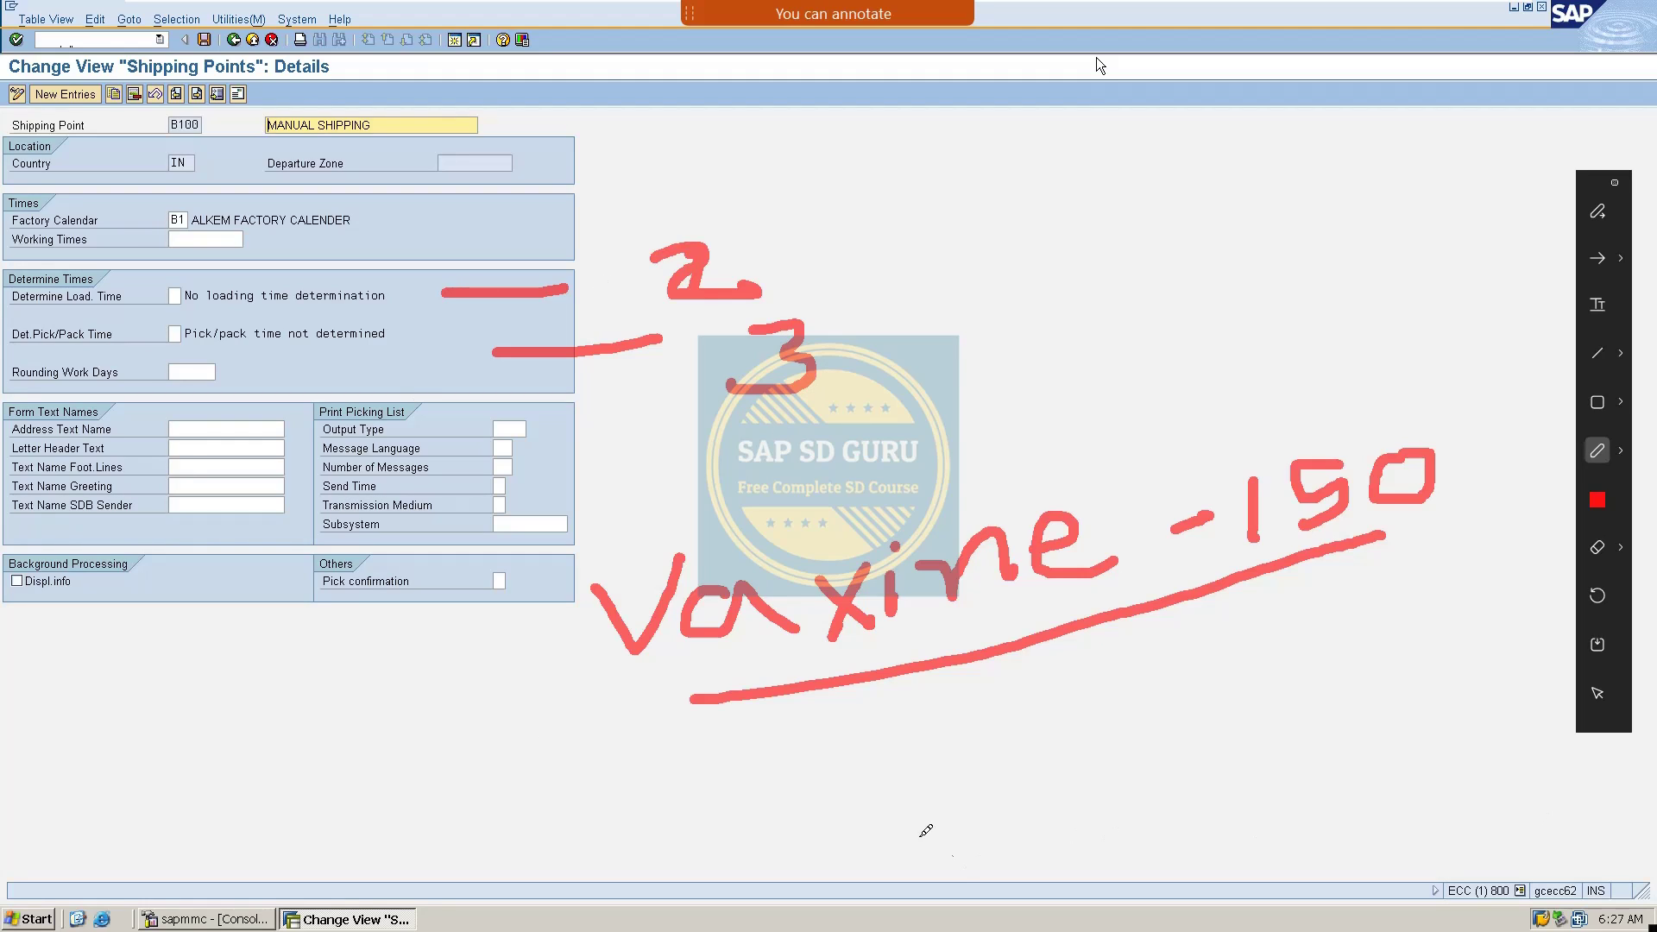
Handwrite "RLT" in red below the material name, underline and frame it, and draw an arrow pointing away from it
mouse_move(344, 778)
mouse_down()
mouse_move(371, 740)
mouse_move(426, 822)
mouse_up()
mouse_move(466, 729)
mouse_down()
mouse_move(434, 824)
mouse_move(488, 809)
mouse_up()
mouse_move(542, 732)
mouse_down()
mouse_move(531, 812)
mouse_move(574, 729)
mouse_up()
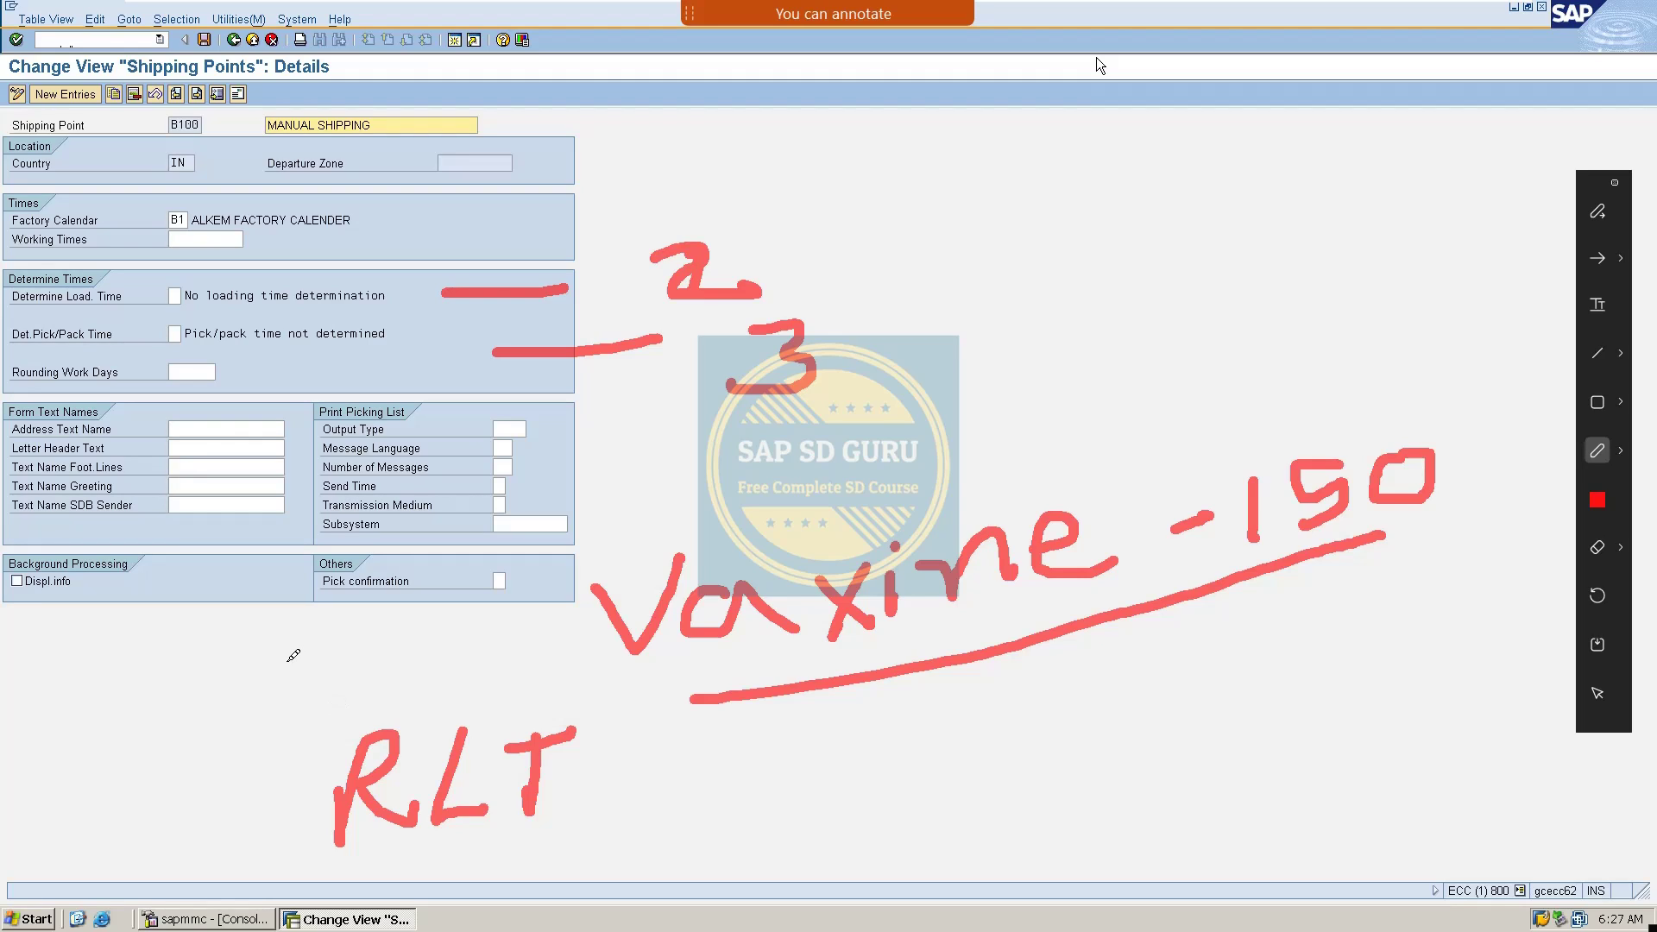
drag(388, 865, 565, 855)
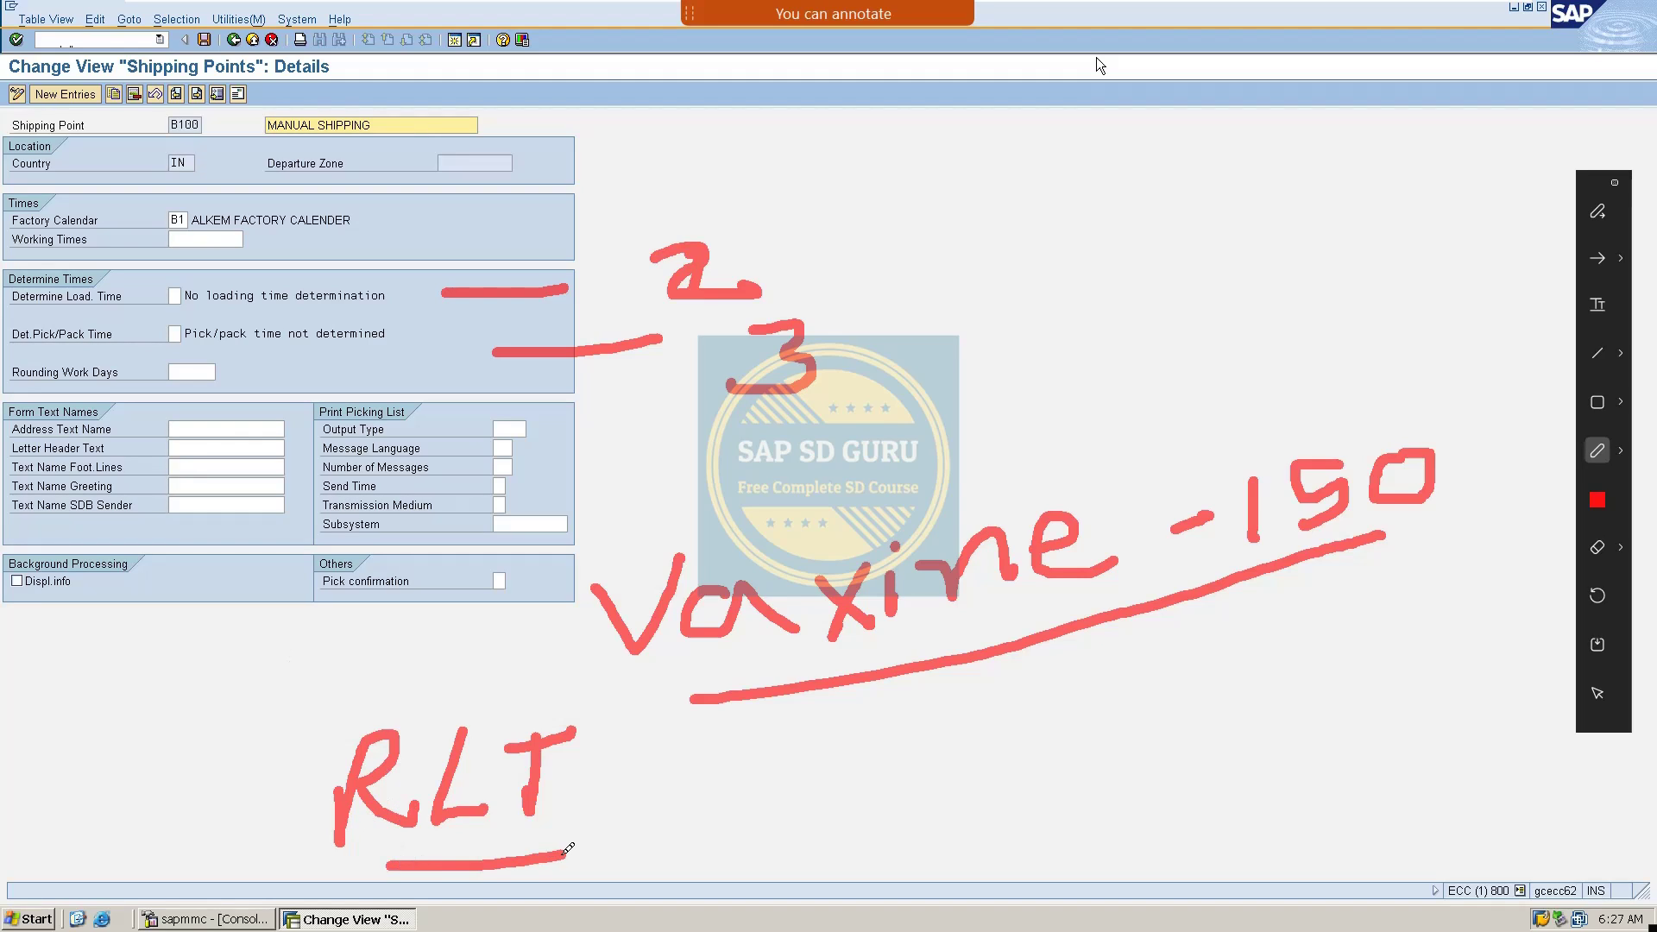
mouse_move(632, 719)
mouse_down()
mouse_move(608, 830)
mouse_move(408, 836)
mouse_up()
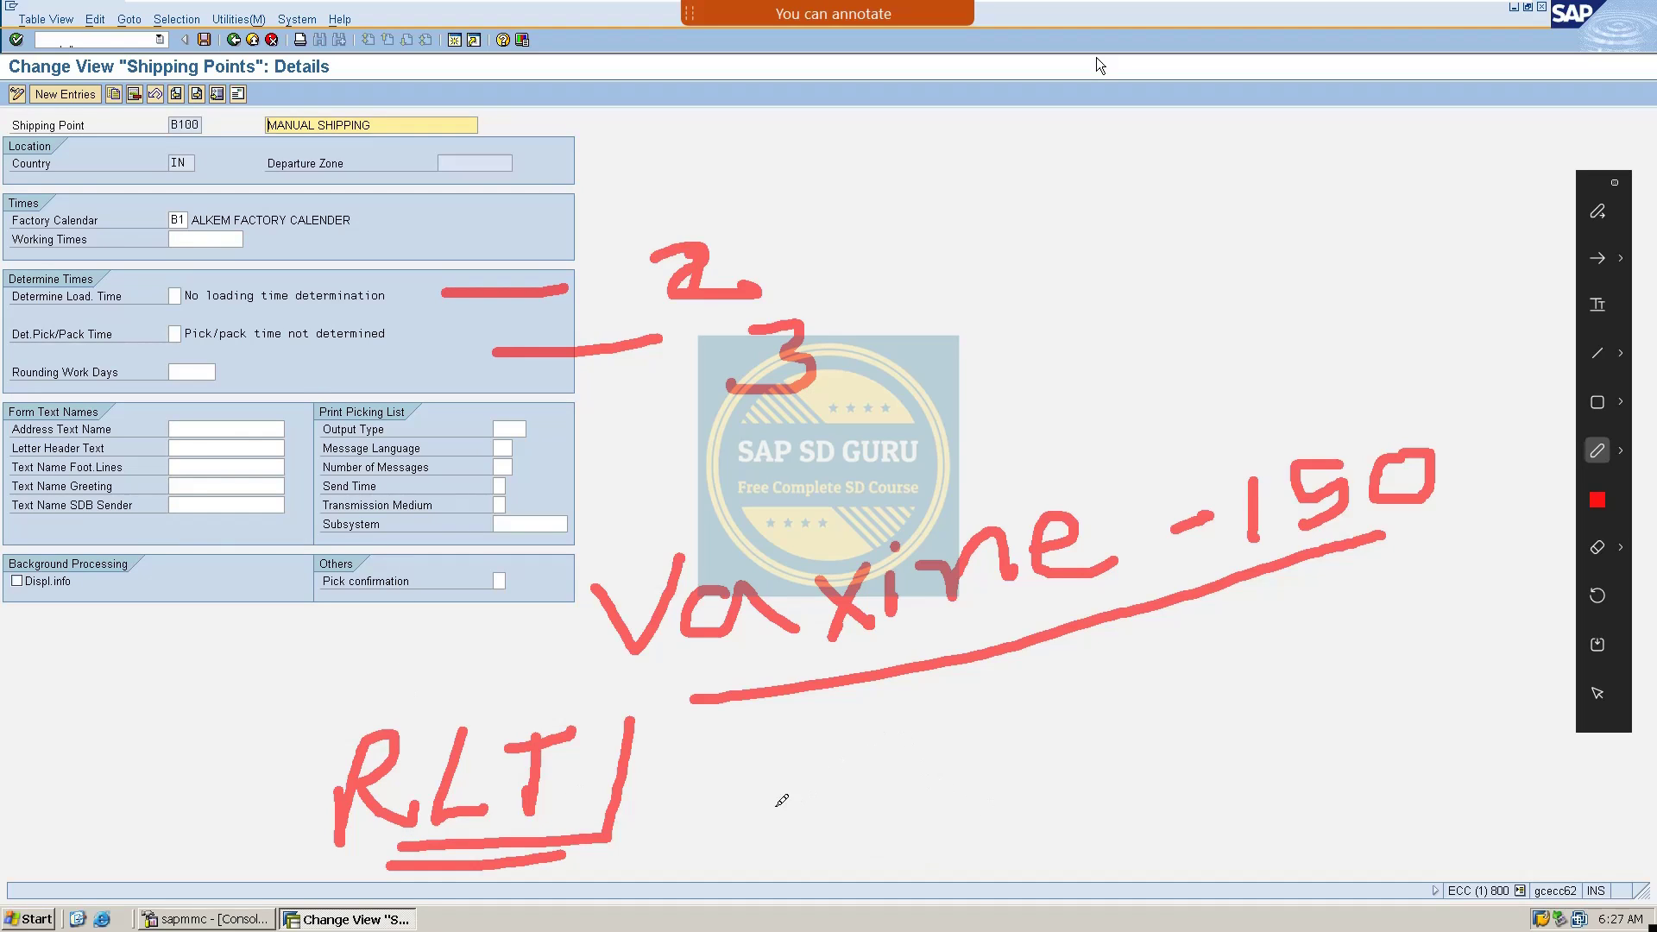
mouse_move(768, 805)
mouse_down()
mouse_move(936, 774)
mouse_move(867, 854)
mouse_up()
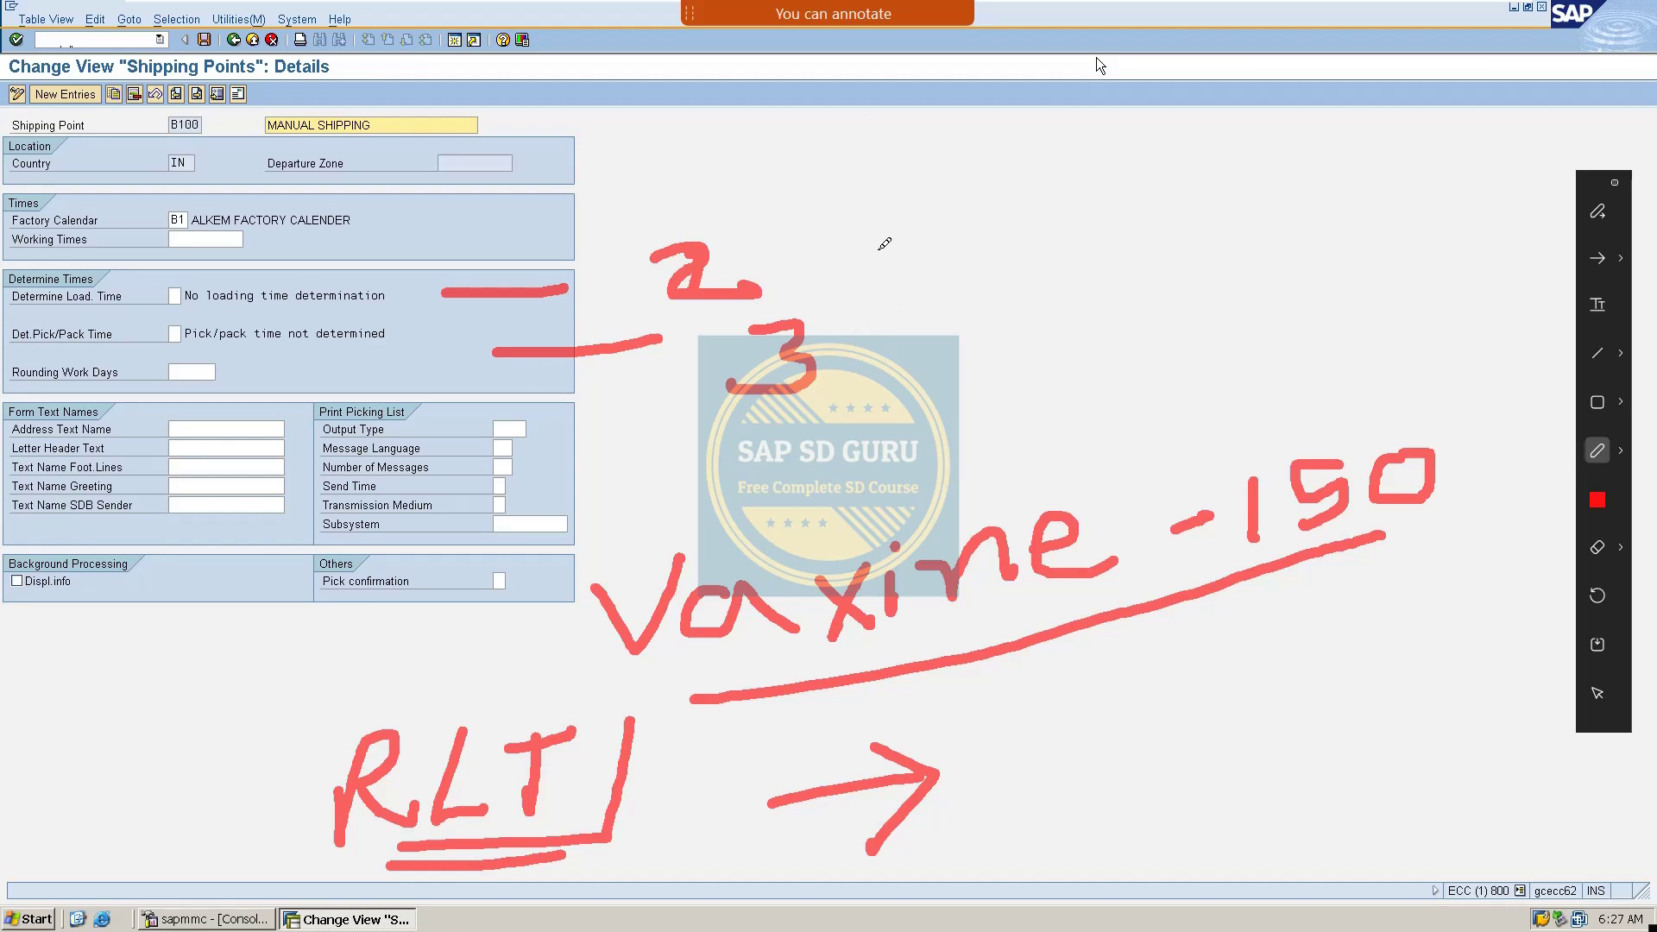
drag(298, 715, 286, 859)
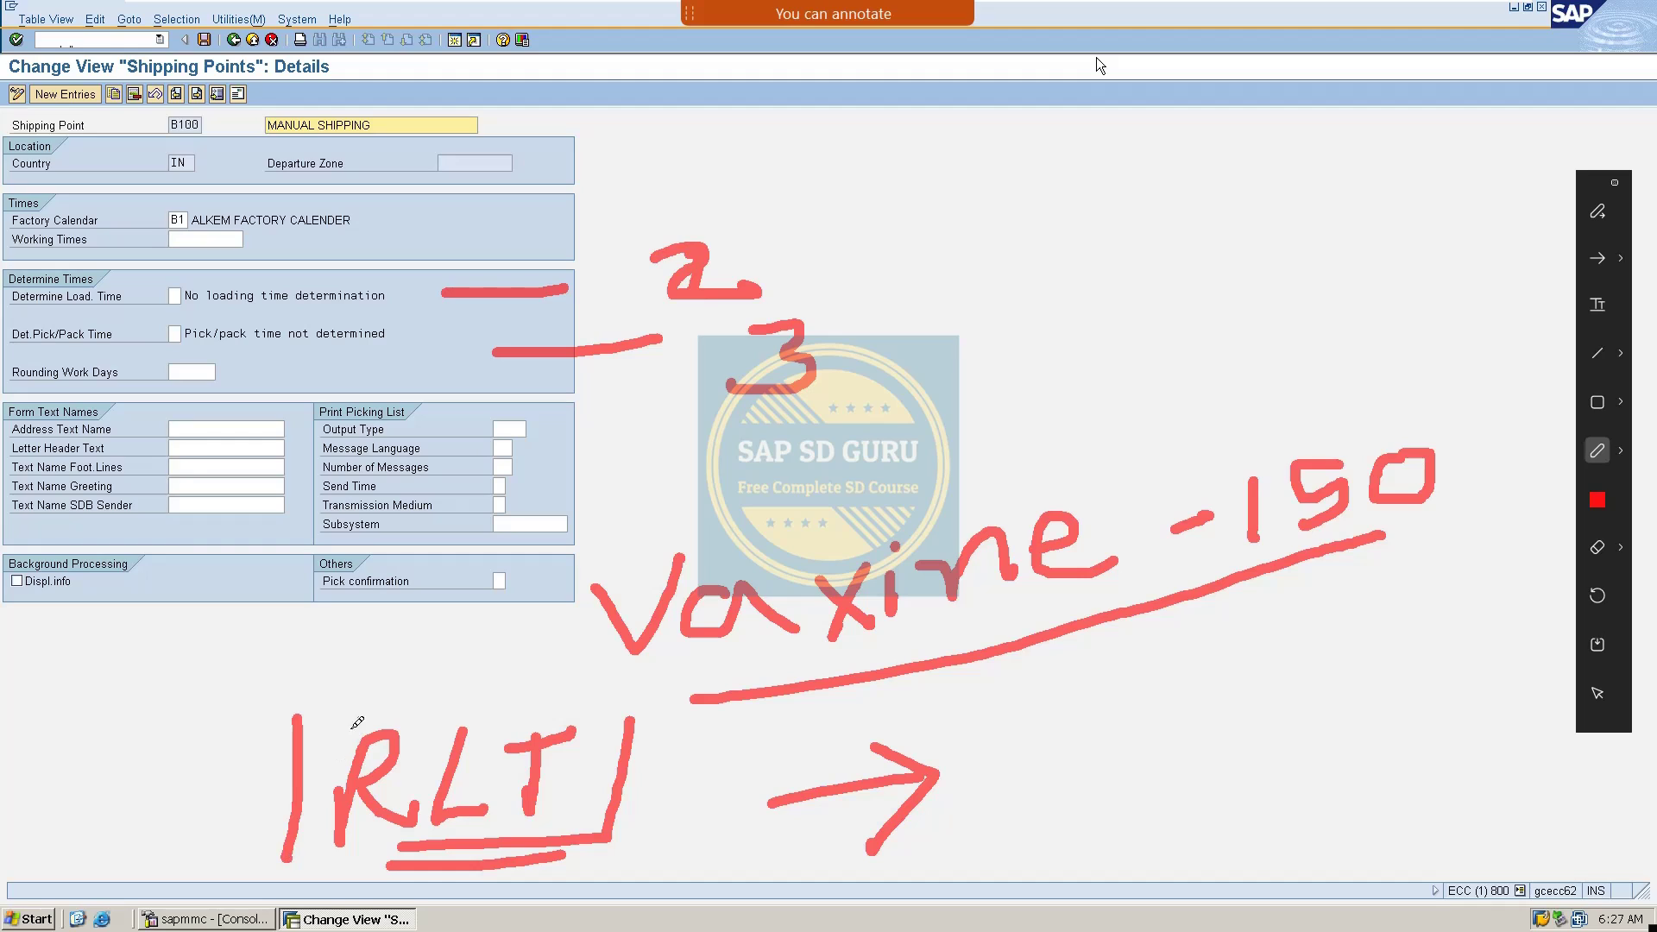
drag(372, 713, 500, 709)
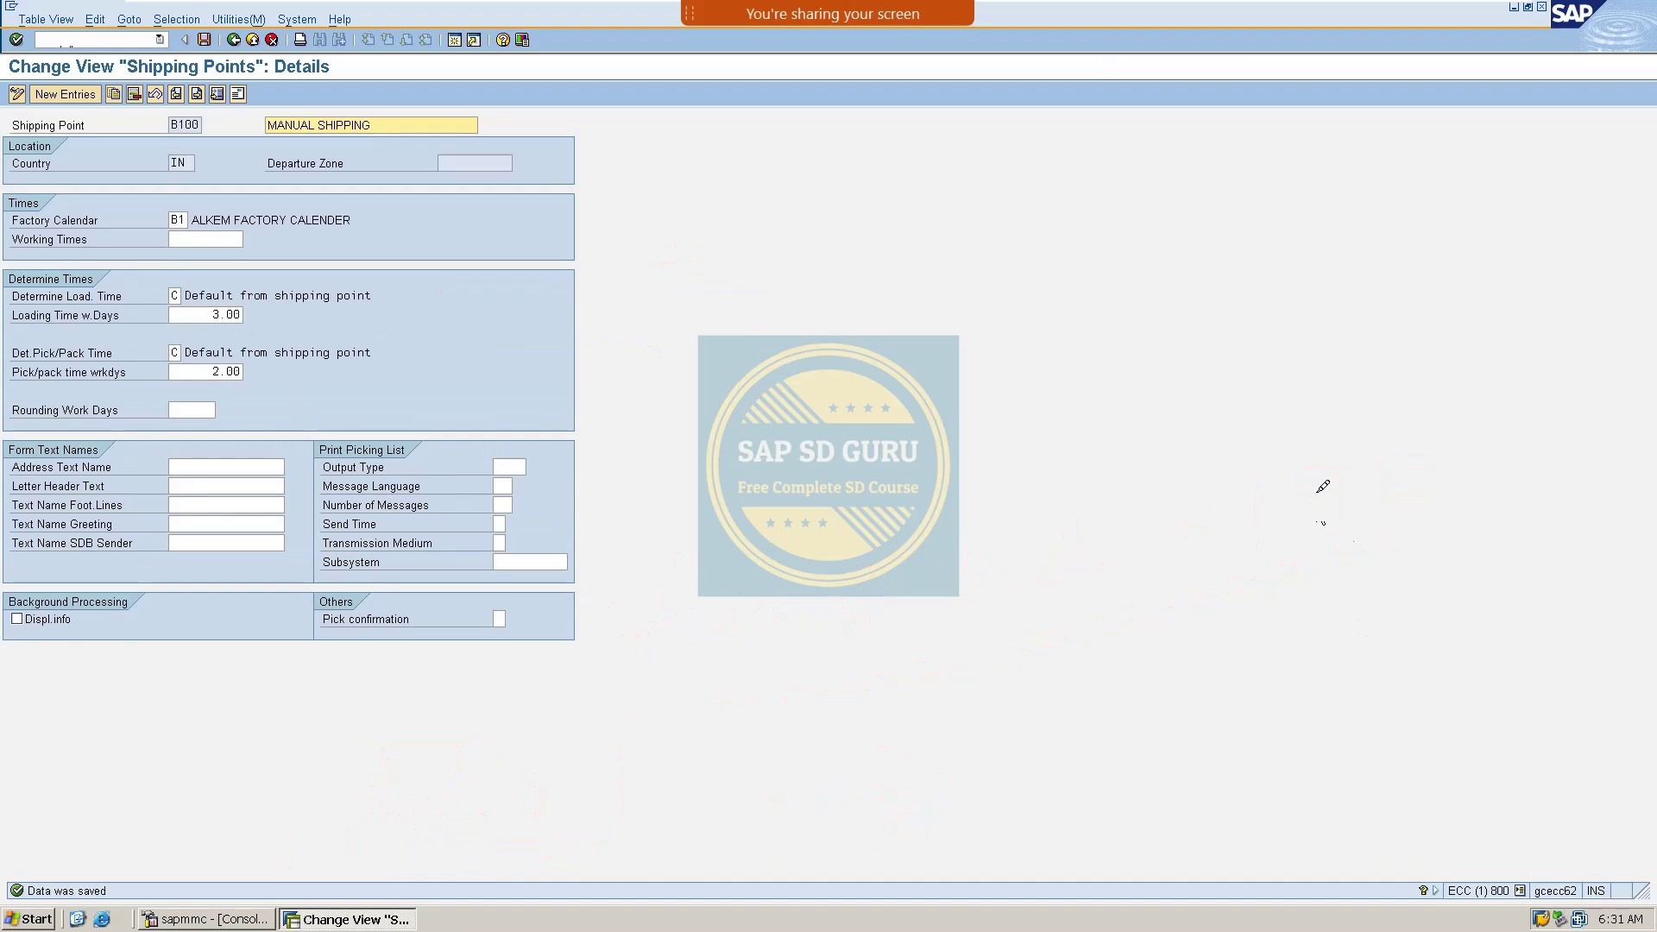
Return to the shipping points overview and handwrite "PROCESS" in red in the empty area beside the list
click(232, 40)
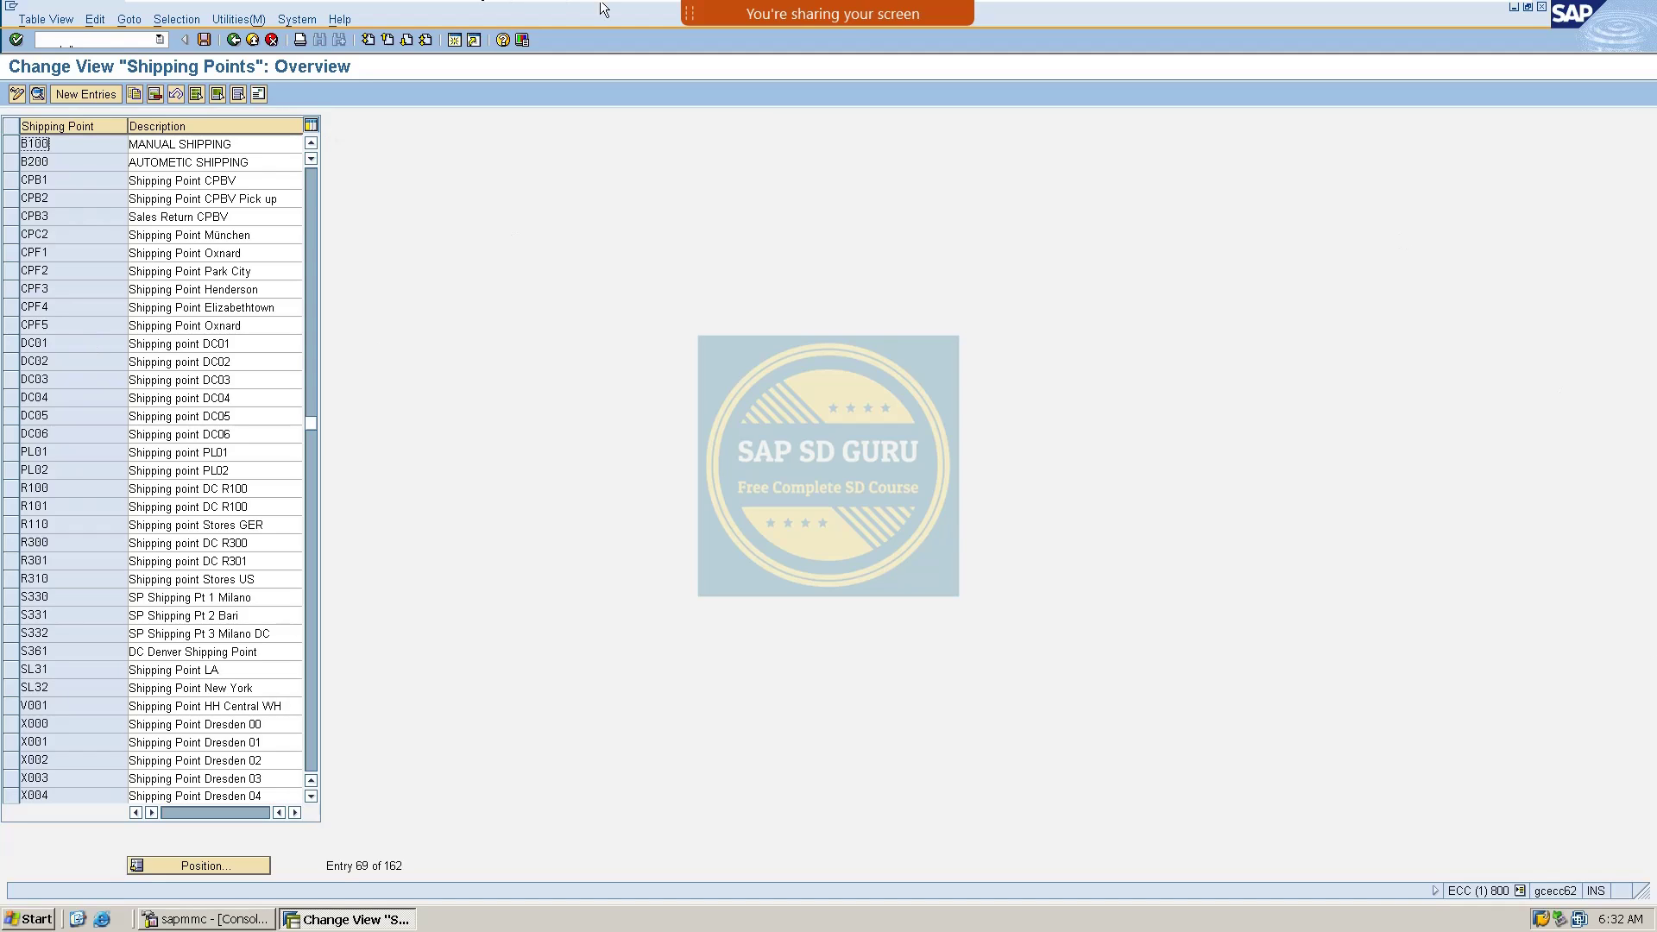
mouse_move(828, 14)
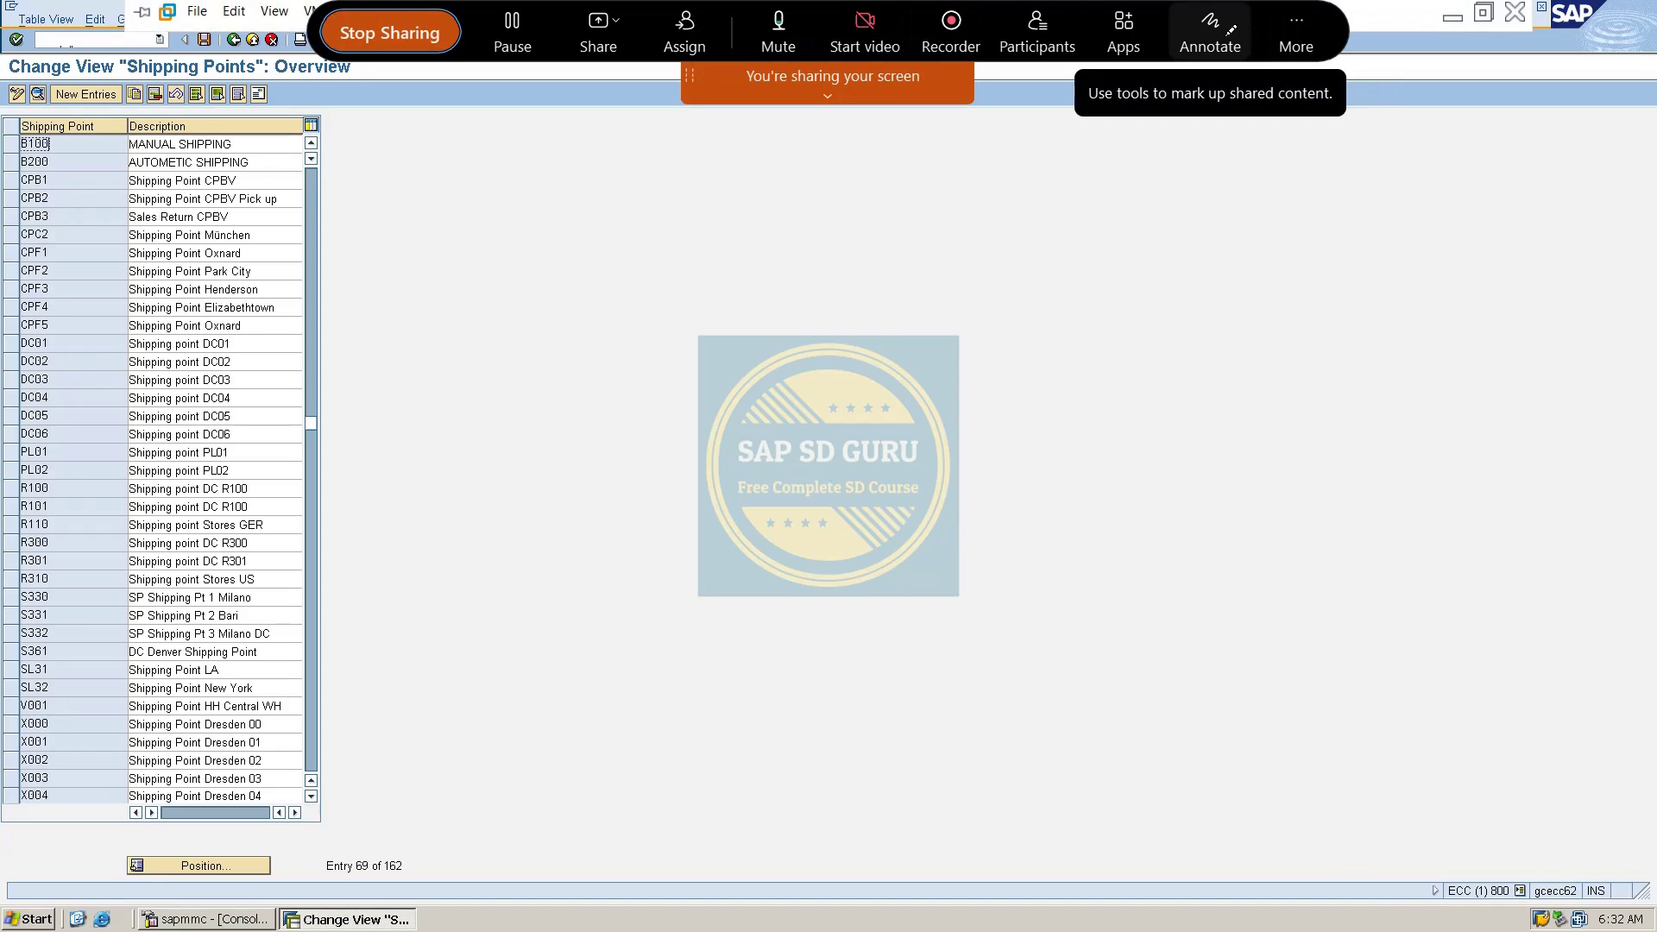
click(1230, 30)
drag(415, 329, 415, 422)
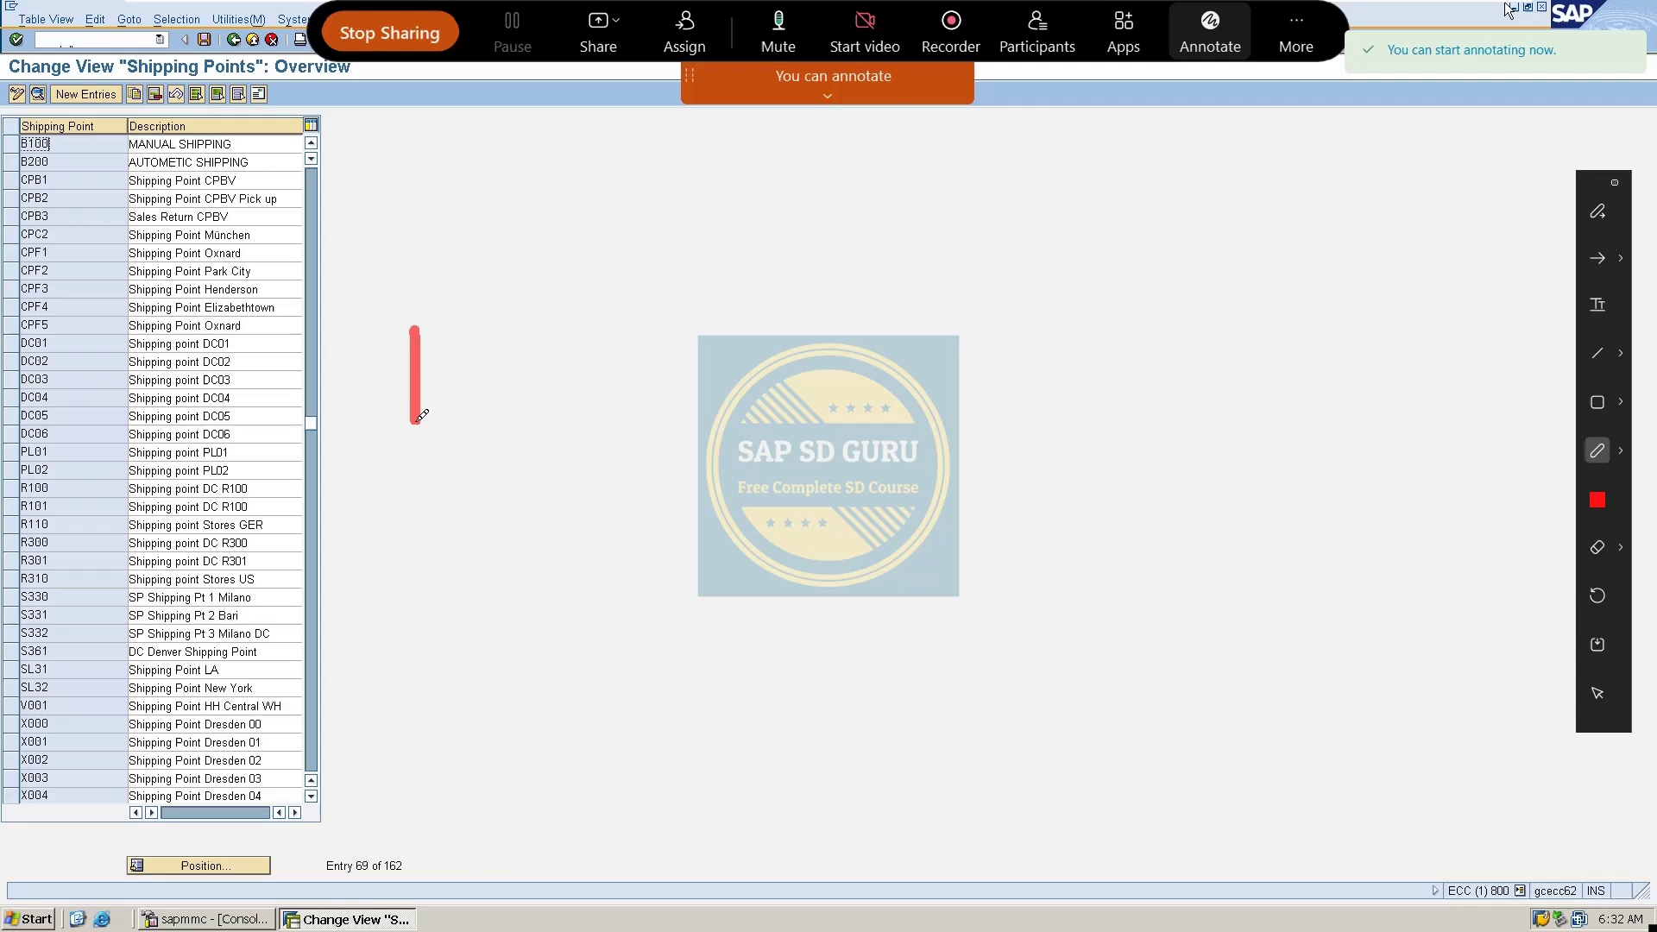
mouse_move(371, 342)
mouse_down()
mouse_move(452, 338)
mouse_move(417, 377)
mouse_move(534, 284)
mouse_move(571, 361)
mouse_up()
mouse_move(675, 289)
mouse_down()
mouse_move(675, 362)
mouse_move(695, 298)
mouse_move(723, 329)
mouse_move(927, 346)
mouse_move(1010, 298)
mouse_move(984, 344)
mouse_up()
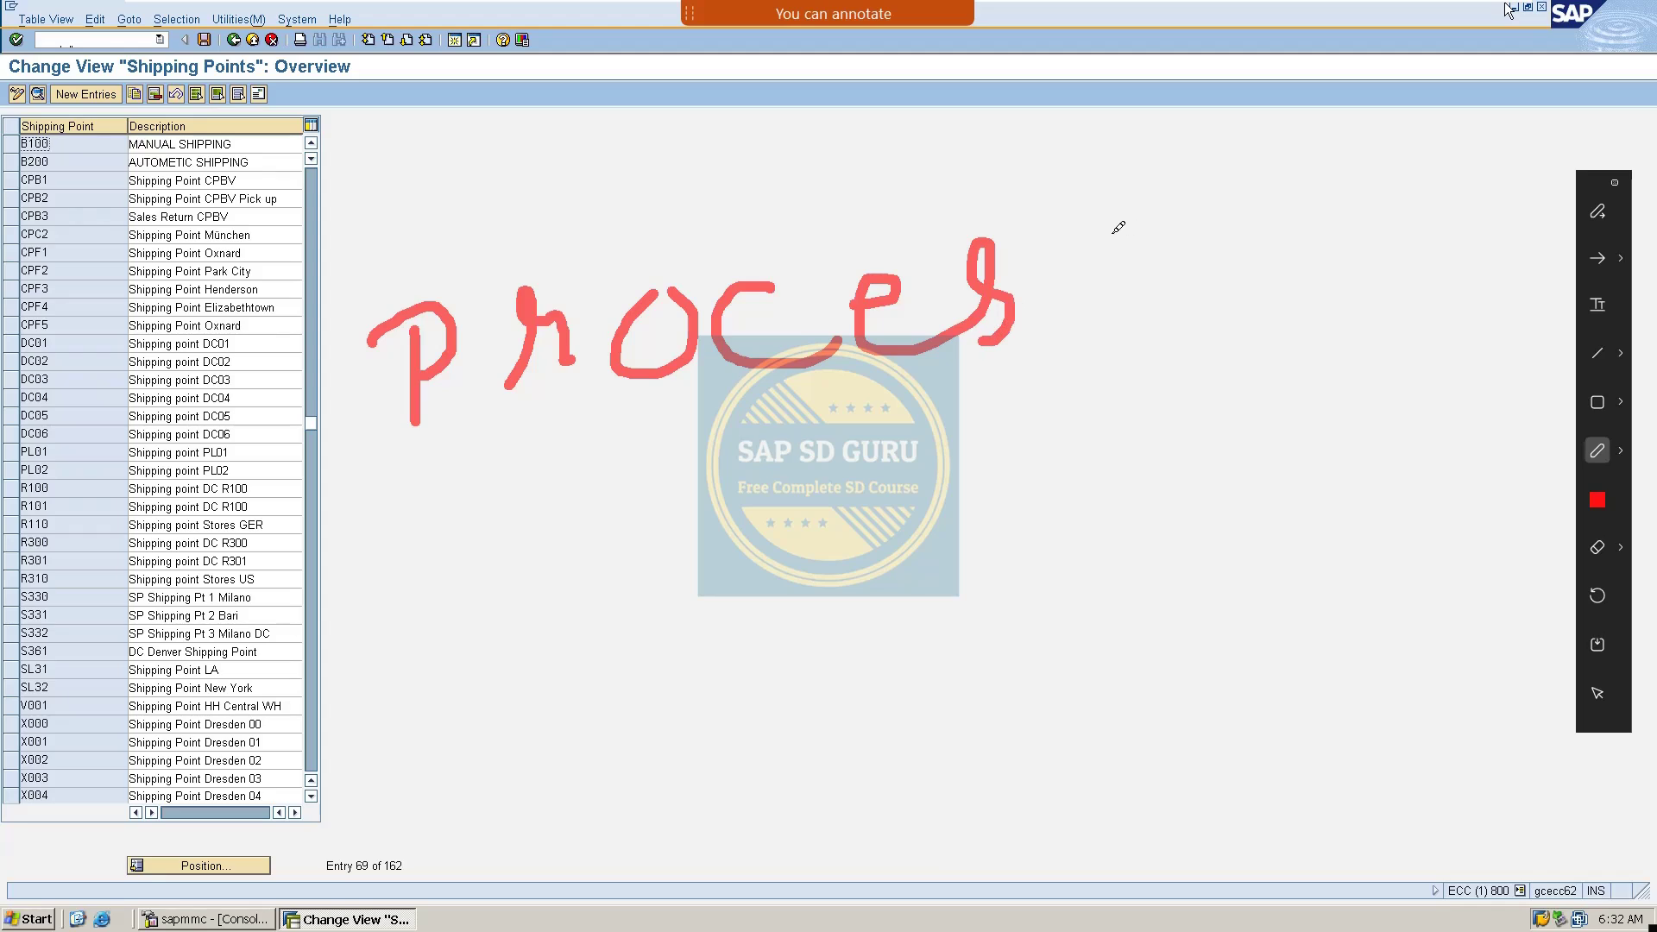
mouse_move(1087, 238)
mouse_down()
mouse_move(1109, 285)
mouse_move(1005, 343)
mouse_up()
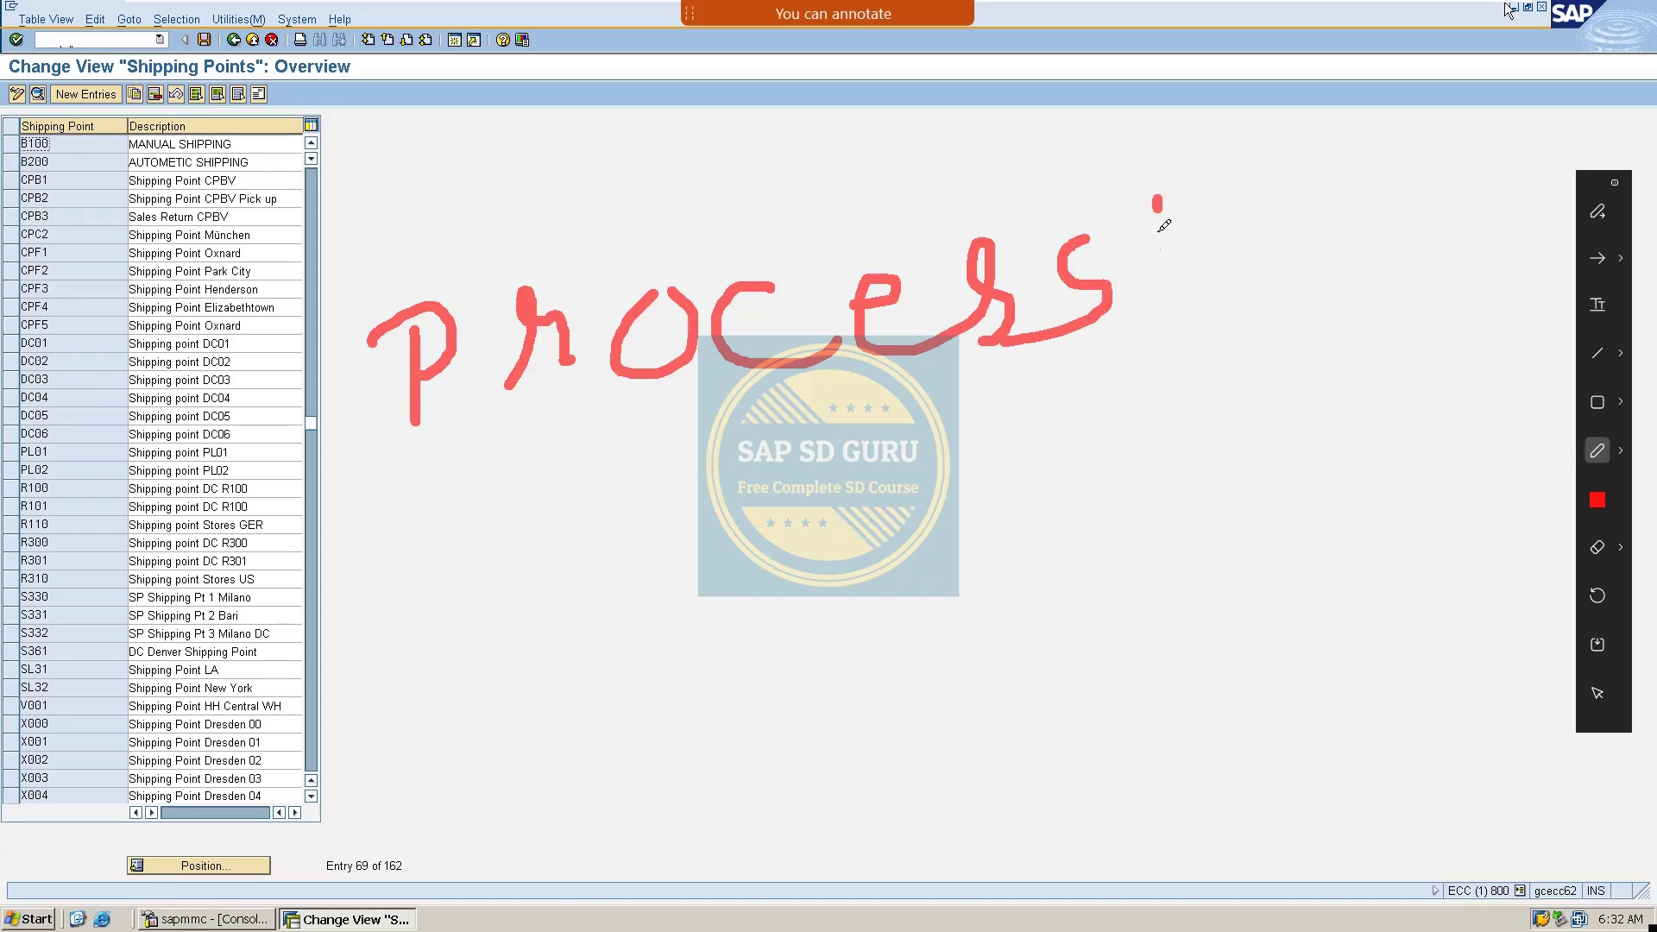
Draw a red slash after "PROCESS" and handwrite "Working" beyond it
drag(1158, 197, 993, 580)
mouse_move(1085, 542)
mouse_down()
mouse_move(1076, 608)
mouse_move(1156, 533)
mouse_move(1245, 556)
mouse_move(1319, 532)
mouse_move(1326, 511)
mouse_up()
mouse_move(1365, 518)
mouse_down()
mouse_move(1361, 591)
mouse_move(1374, 561)
mouse_move(1401, 576)
mouse_up()
drag(1428, 519, 1423, 565)
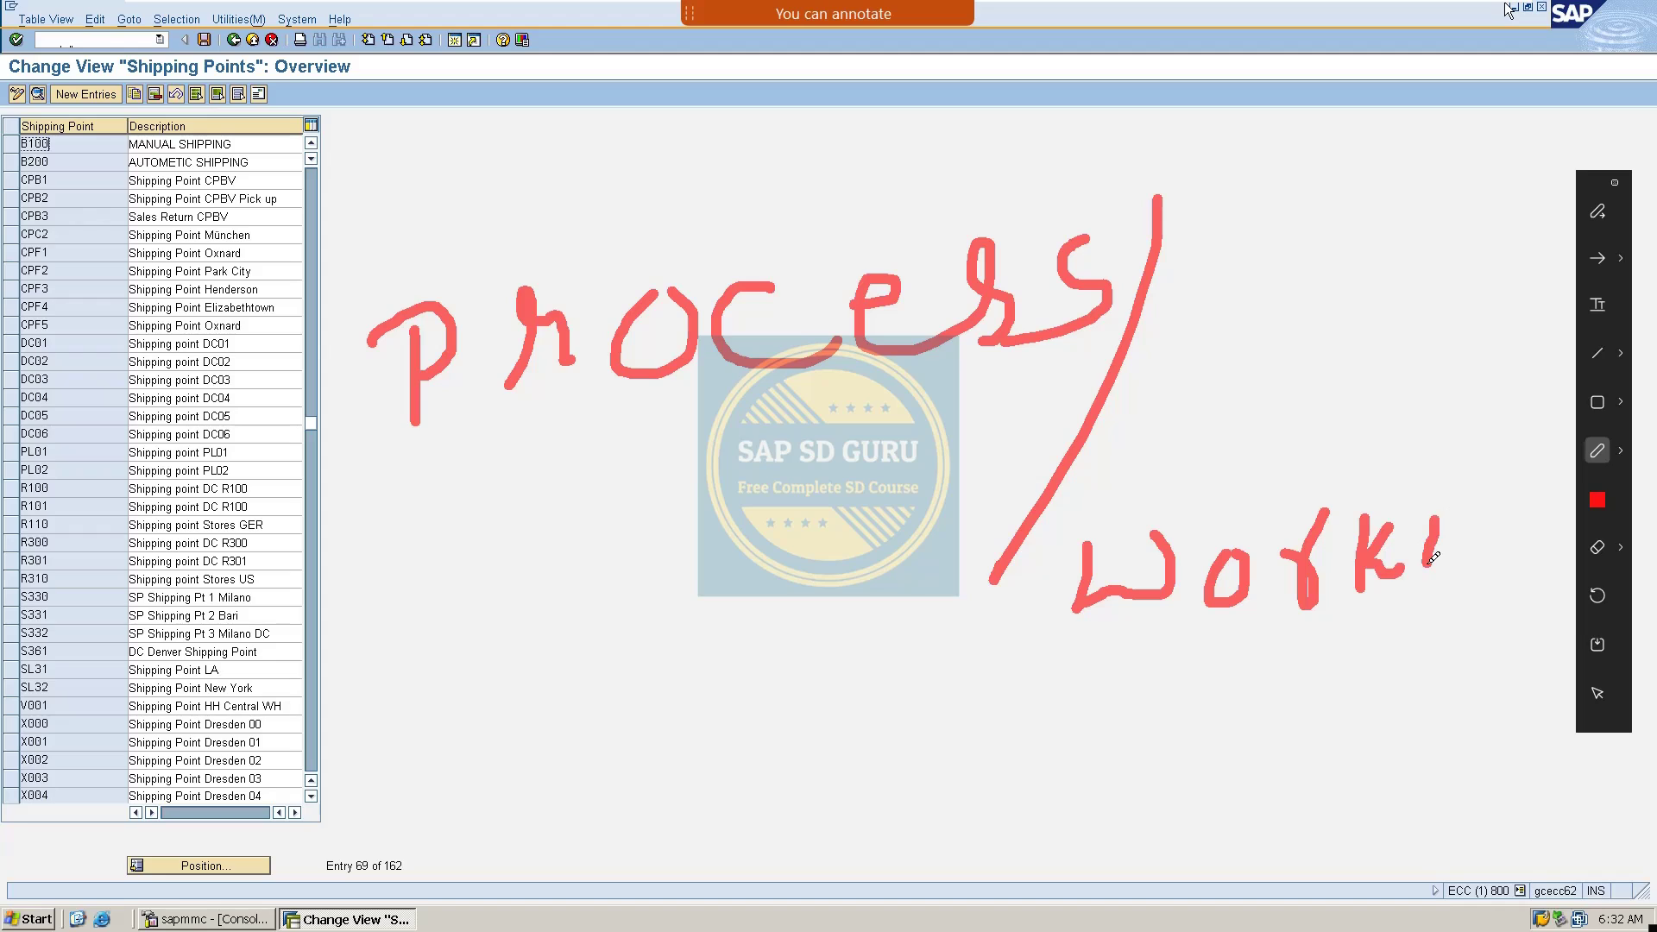
click(1435, 494)
drag(1473, 515, 1492, 550)
mouse_move(1496, 519)
mouse_down()
mouse_move(1523, 484)
mouse_move(1540, 531)
mouse_up()
mouse_move(1575, 484)
mouse_down()
mouse_move(1563, 578)
mouse_move(1502, 608)
mouse_up()
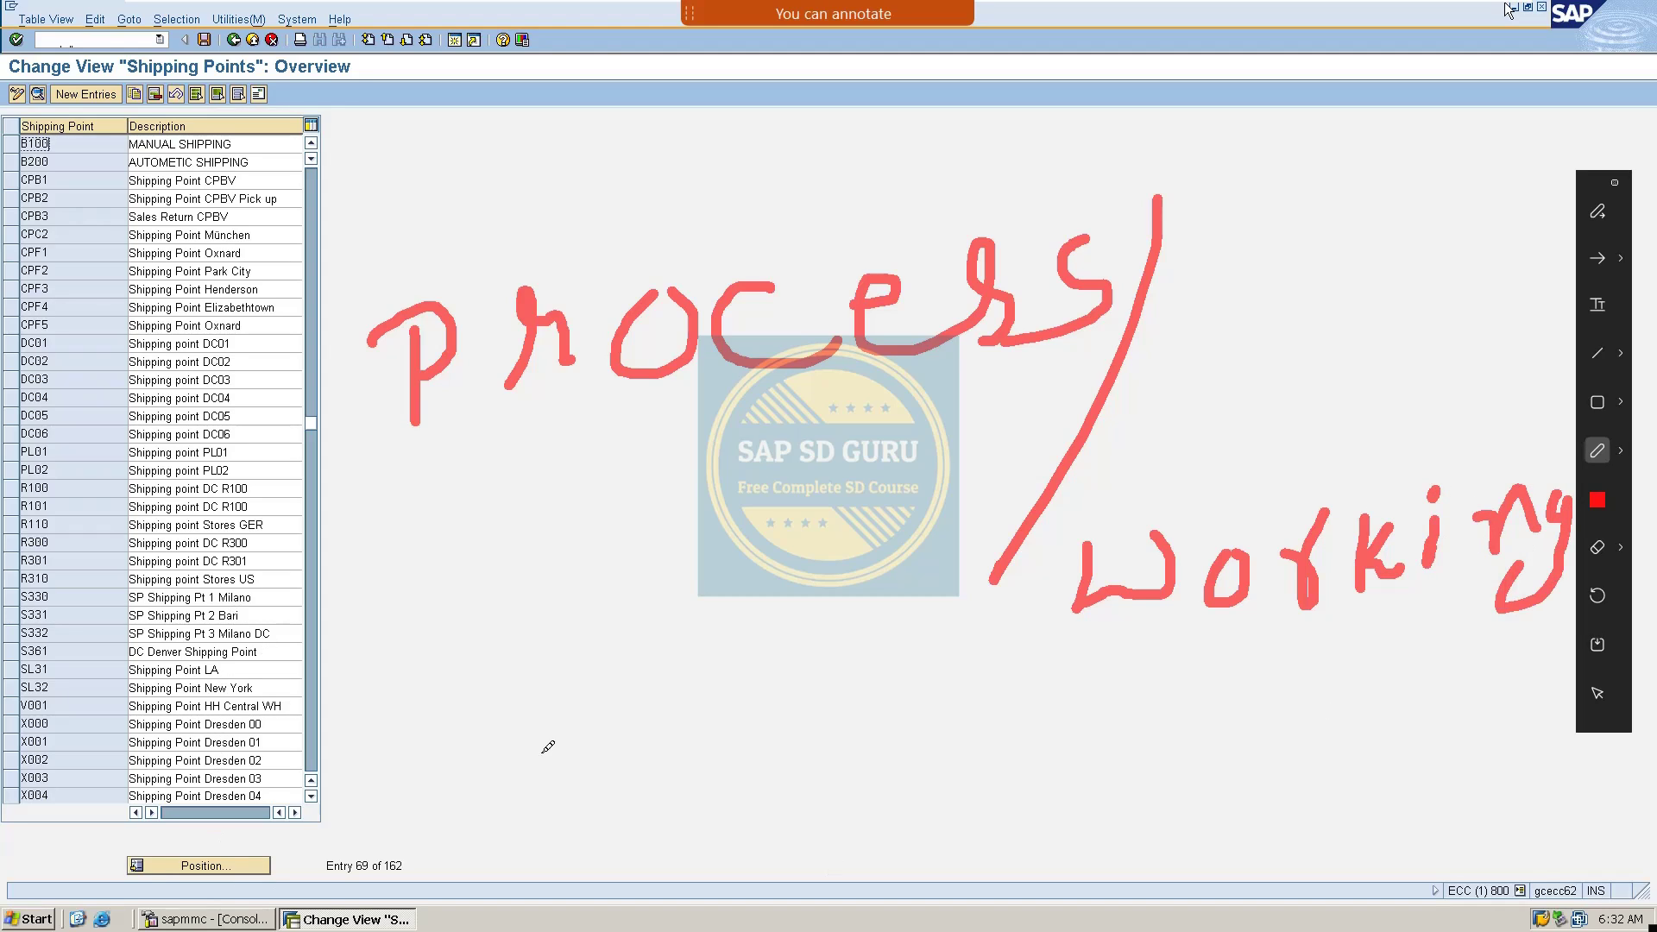
Handwrite "of Delivery sch" in red below "PROCESS / Working" and underline the end of it
mouse_move(436, 710)
mouse_down()
mouse_move(436, 749)
mouse_move(536, 833)
mouse_up()
drag(458, 738, 558, 737)
mouse_move(743, 749)
mouse_down()
mouse_move(740, 790)
mouse_move(760, 798)
mouse_move(734, 807)
mouse_up()
mouse_move(880, 749)
mouse_down()
mouse_move(902, 742)
mouse_move(948, 775)
mouse_up()
mouse_move(956, 701)
mouse_down()
mouse_move(959, 773)
mouse_move(991, 763)
mouse_up()
click(989, 714)
mouse_move(1025, 691)
mouse_down()
mouse_move(1082, 690)
mouse_move(1138, 775)
mouse_move(1170, 770)
mouse_up()
mouse_move(1212, 703)
mouse_down()
mouse_move(1242, 716)
mouse_move(1182, 820)
mouse_up()
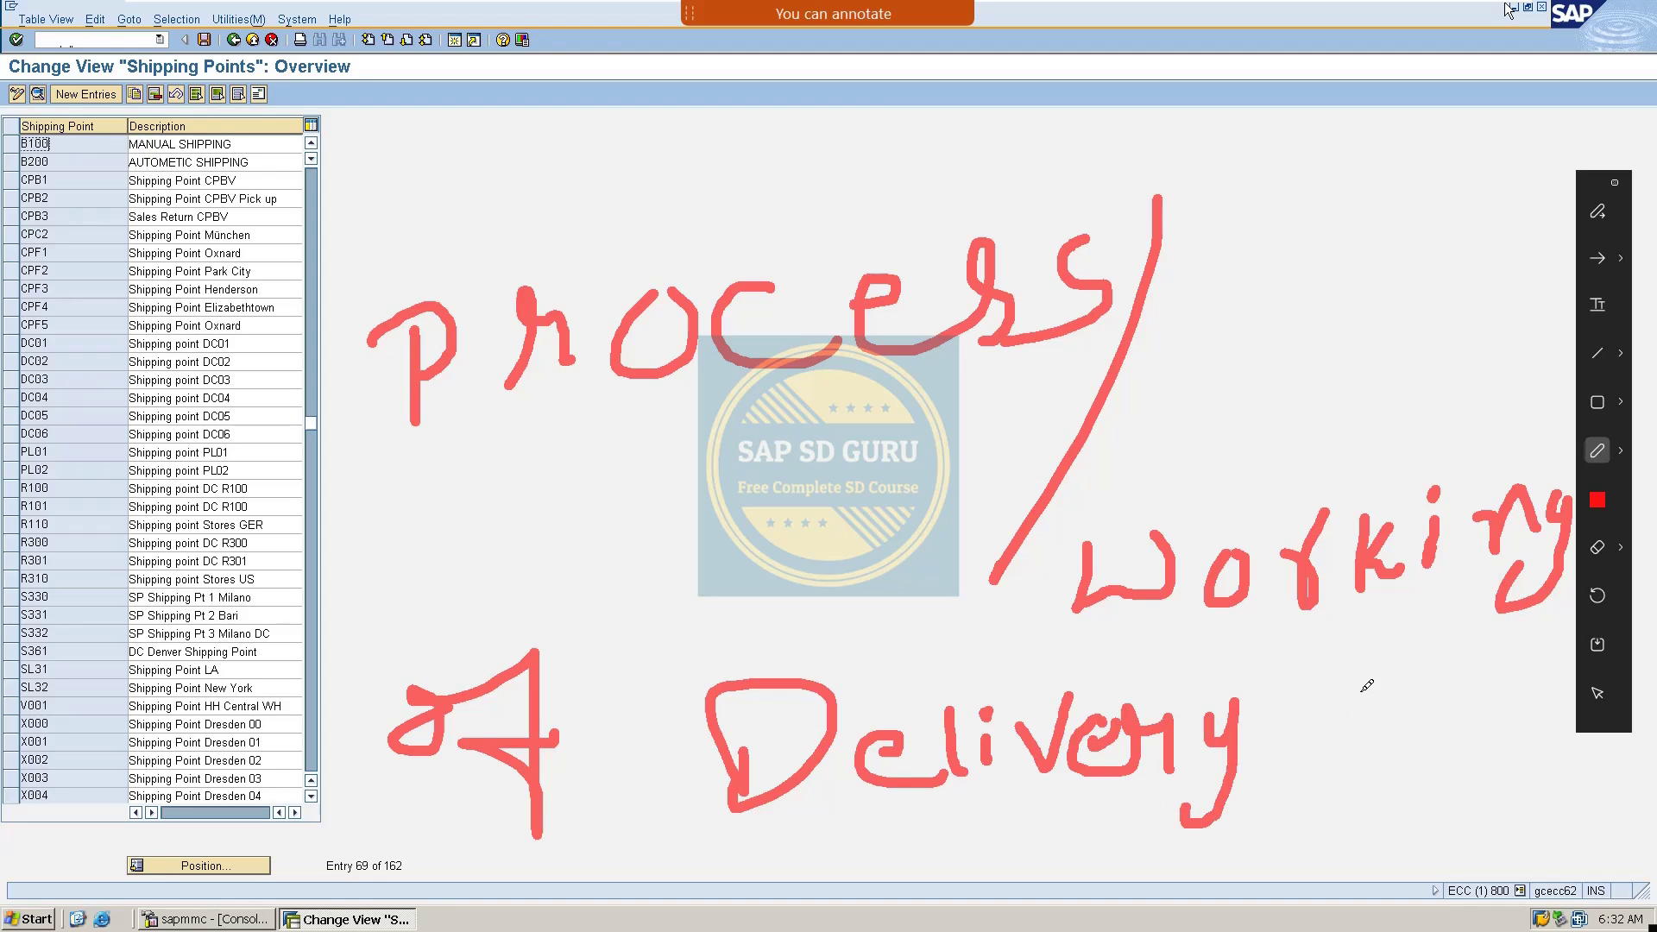
mouse_move(1337, 694)
mouse_down()
mouse_move(1255, 763)
mouse_move(1385, 735)
mouse_up()
mouse_move(1402, 680)
mouse_down()
mouse_move(1404, 729)
mouse_move(1442, 709)
mouse_up()
mouse_move(1063, 882)
mouse_down()
mouse_move(1294, 798)
mouse_move(1458, 777)
mouse_up()
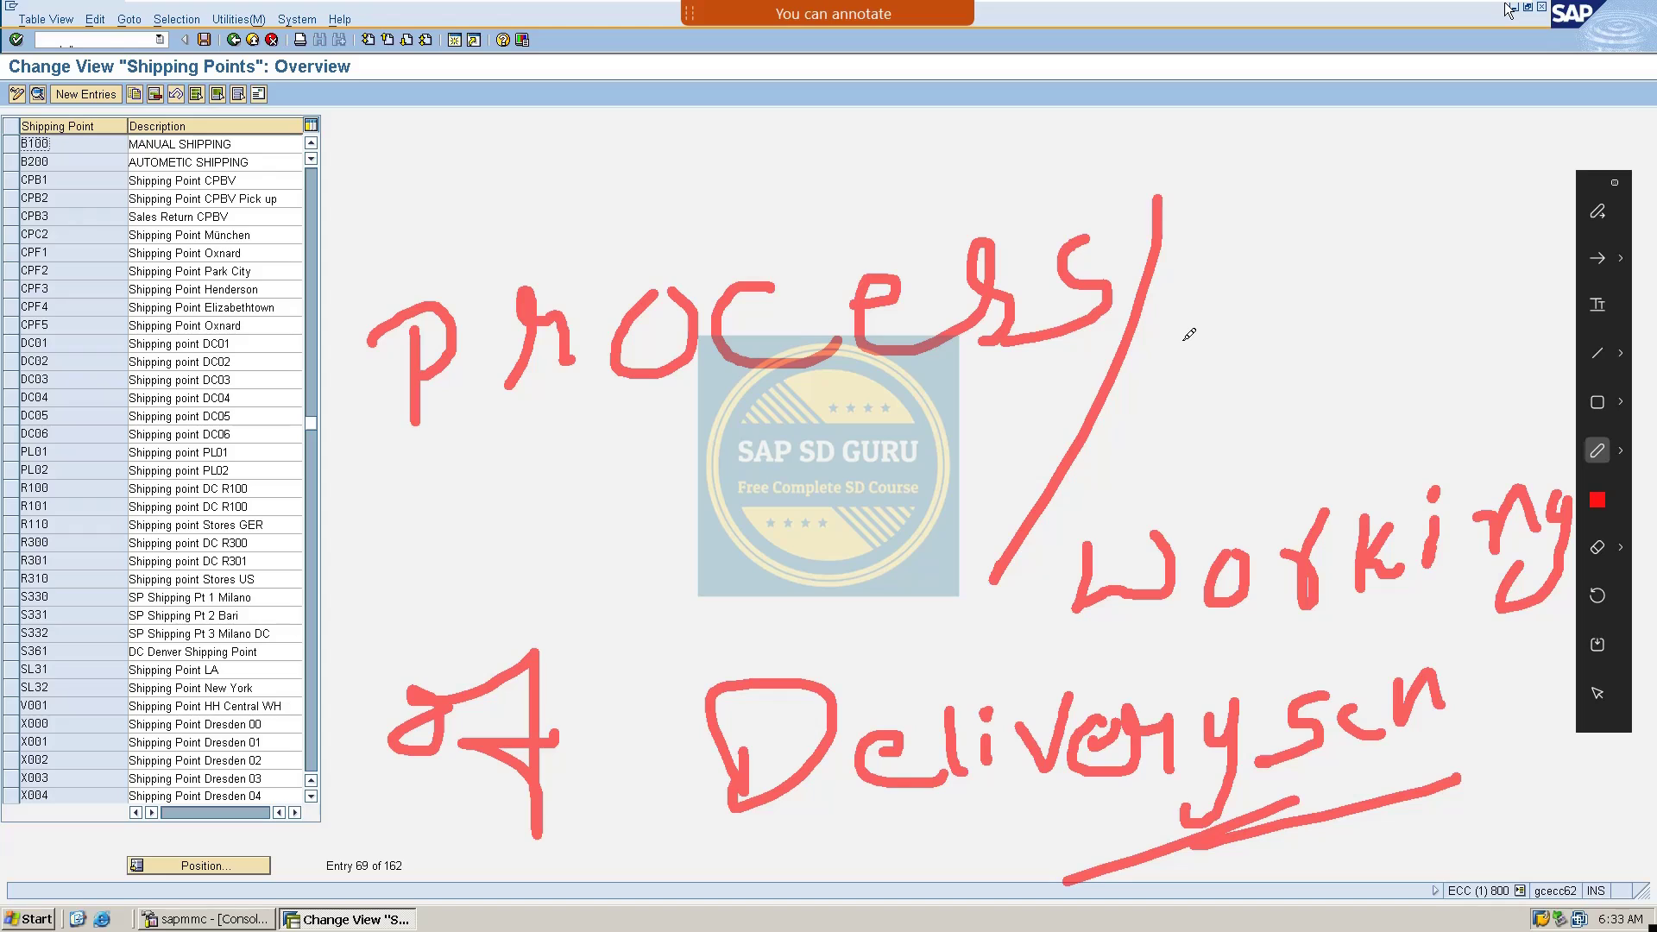
Clear the annotations, restart annotating and handwrite "1) Backward sch" in red beside the shipping point list
key(Escape)
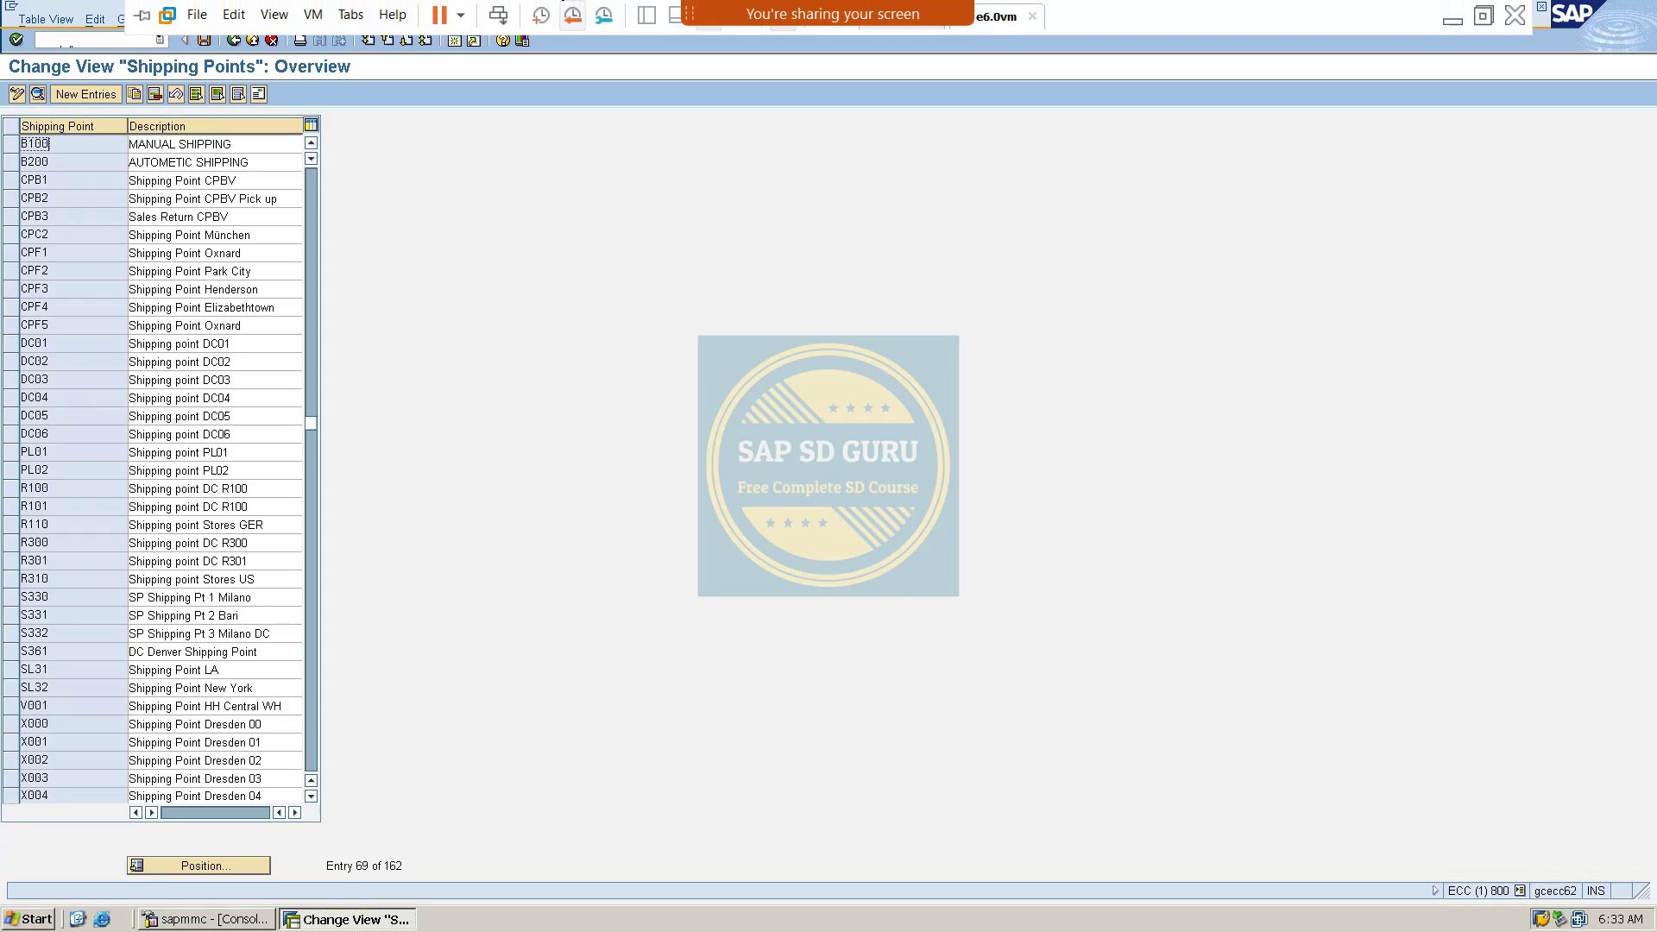
mouse_move(422, 9)
click(1212, 35)
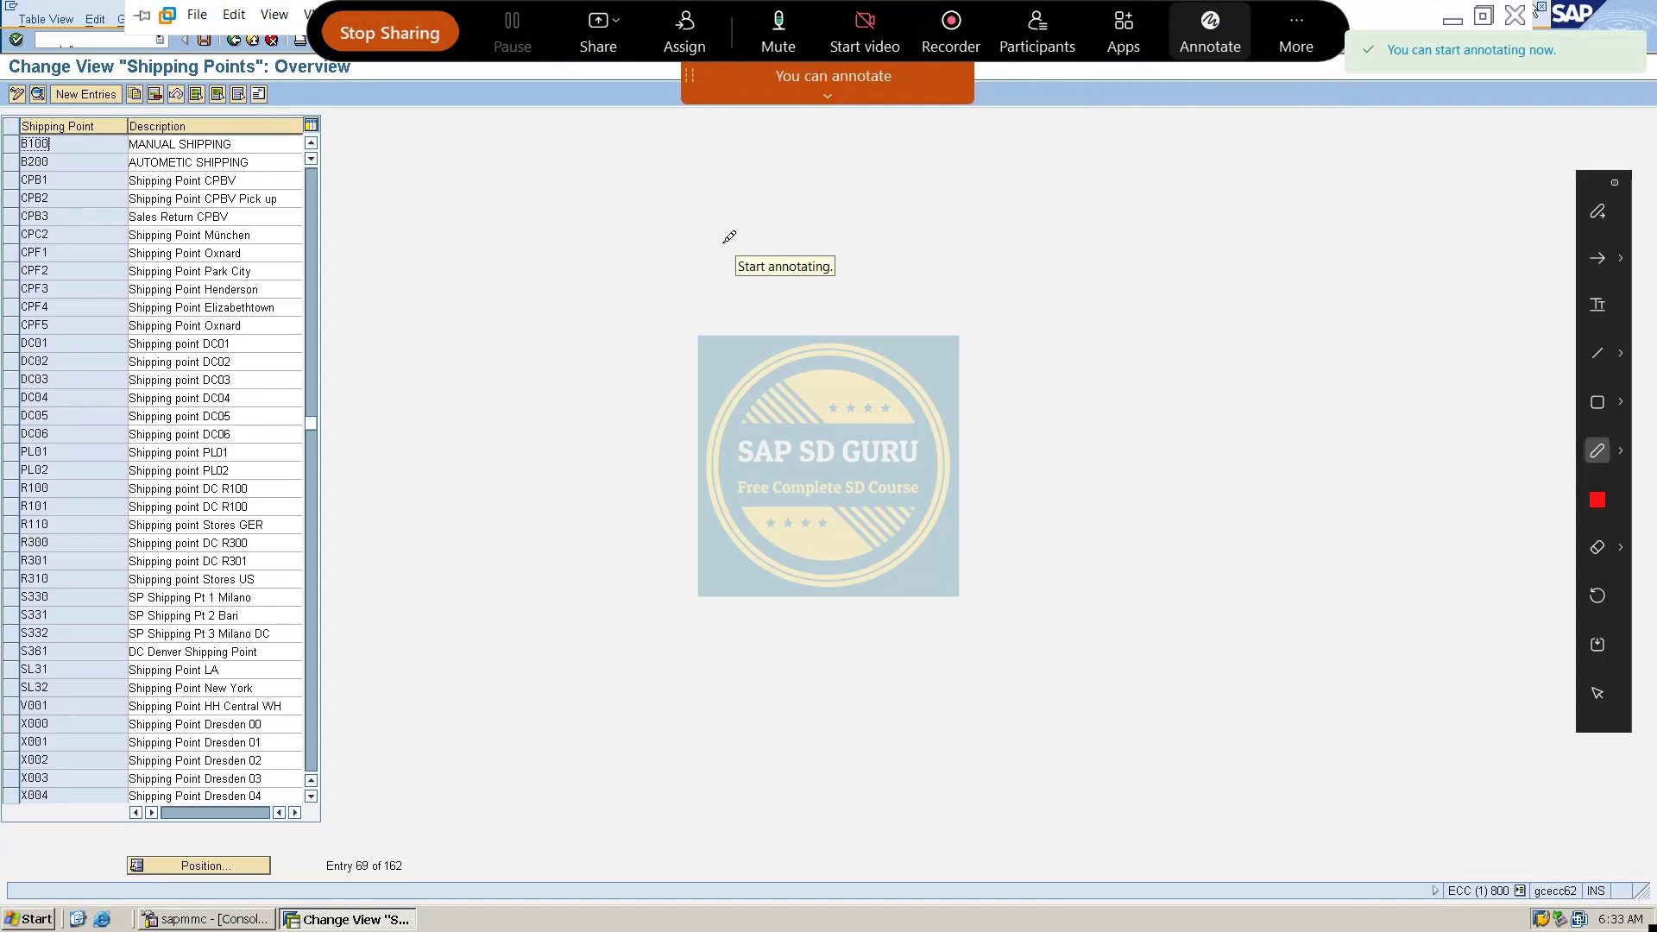
drag(380, 234, 392, 278)
drag(412, 205, 373, 345)
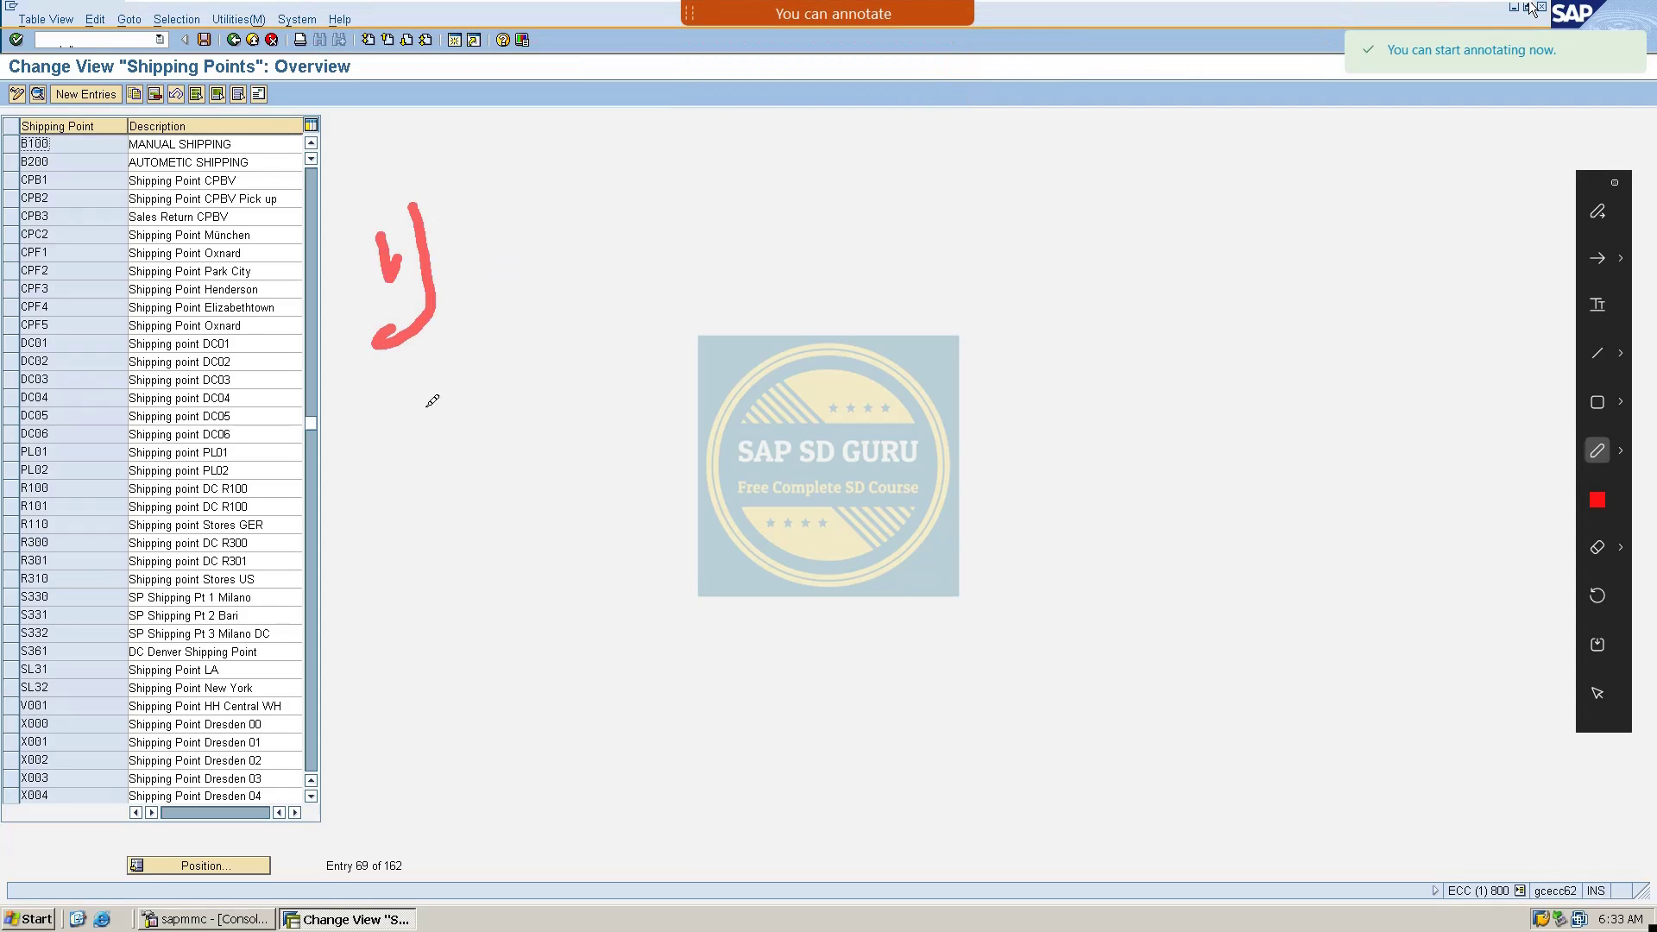
drag(500, 248, 505, 297)
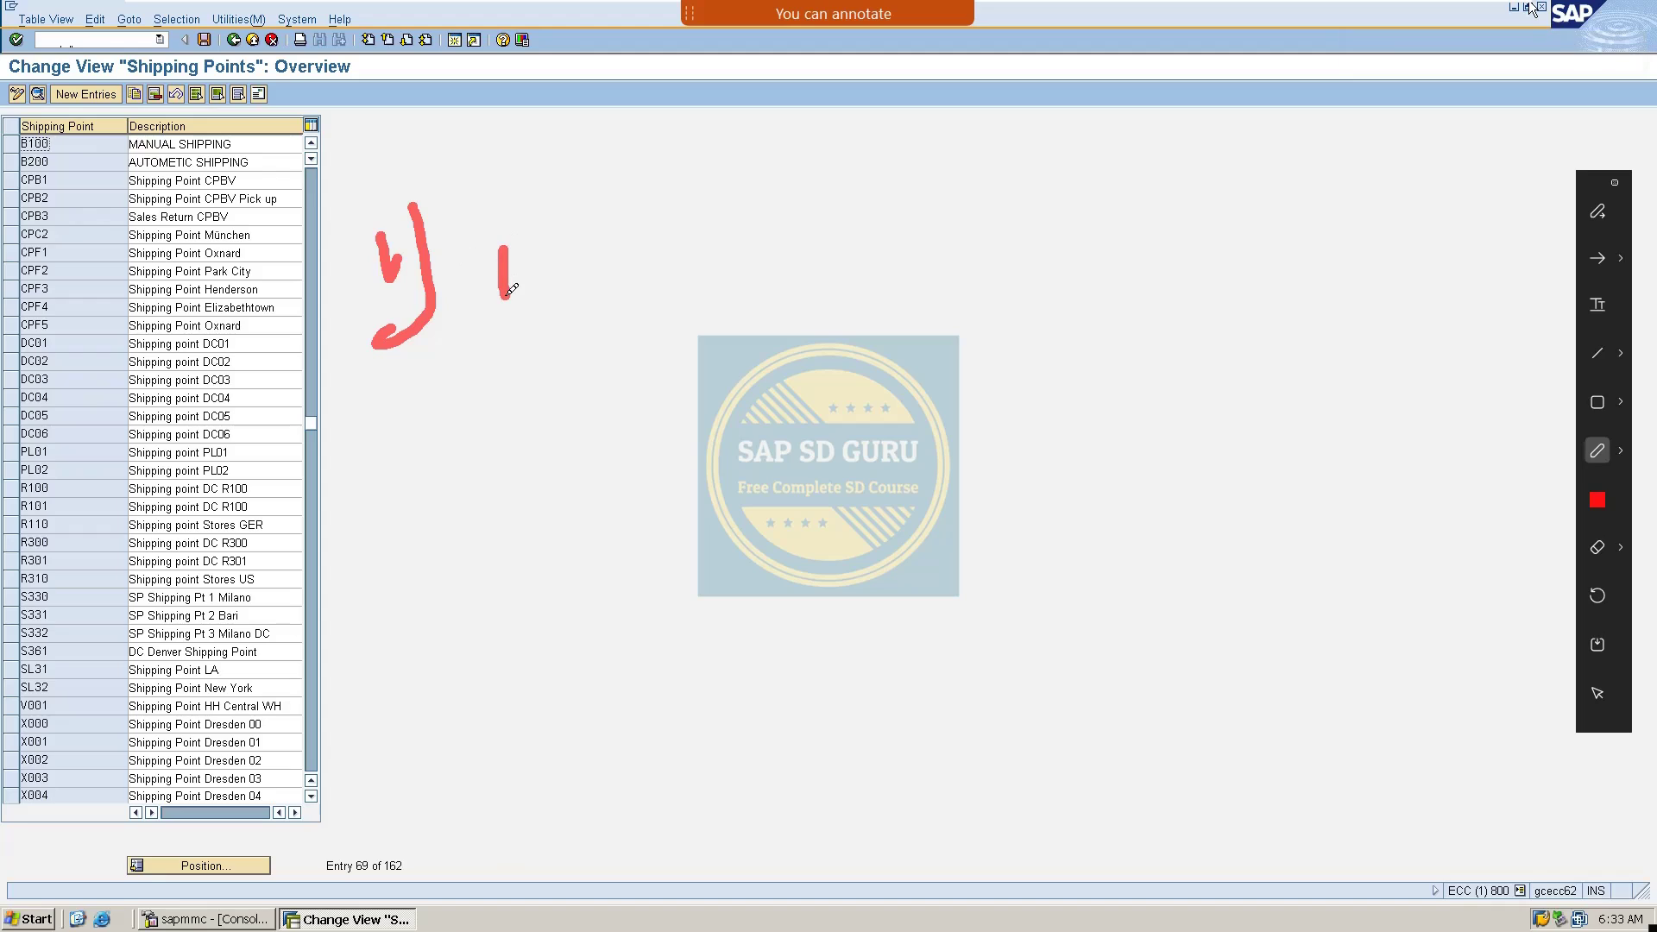
mouse_move(487, 230)
mouse_down()
mouse_move(522, 262)
mouse_move(492, 300)
mouse_up()
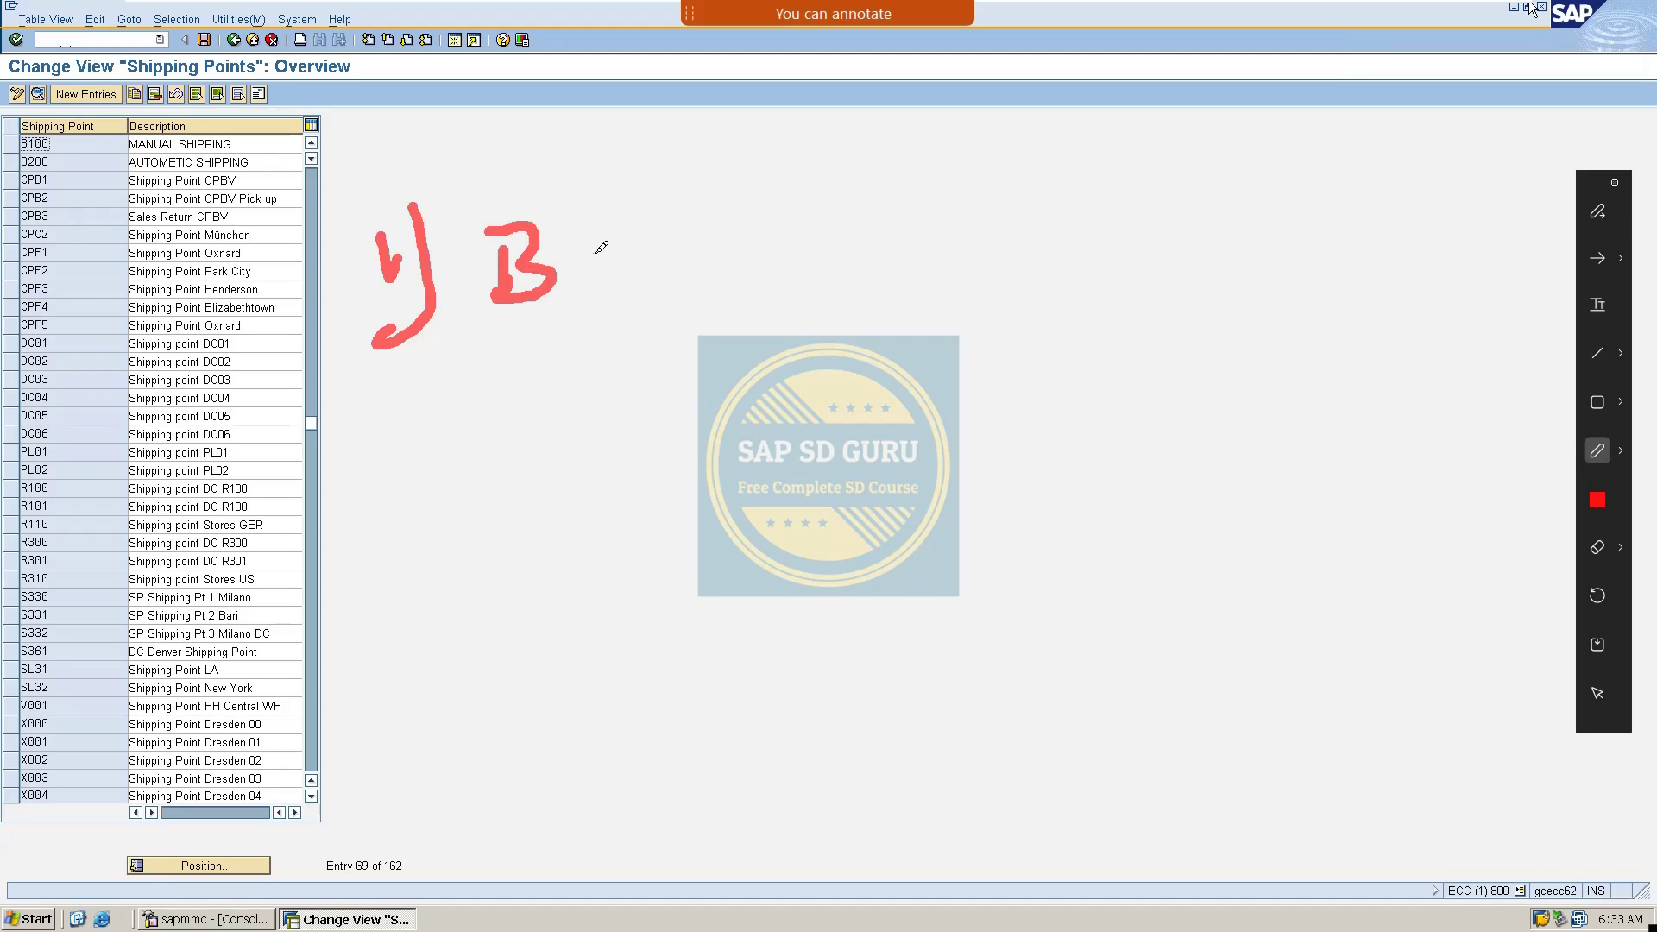
mouse_move(610, 244)
mouse_down()
mouse_move(580, 261)
mouse_move(740, 272)
mouse_move(806, 215)
mouse_move(844, 226)
mouse_move(981, 196)
mouse_move(1000, 241)
mouse_up()
drag(1006, 228, 1046, 177)
mouse_move(1113, 196)
mouse_down()
mouse_move(1117, 138)
mouse_move(1137, 243)
mouse_up()
drag(1273, 149, 1226, 207)
mouse_move(1353, 145)
mouse_down()
mouse_move(1339, 183)
mouse_move(1408, 129)
mouse_move(1404, 178)
mouse_up()
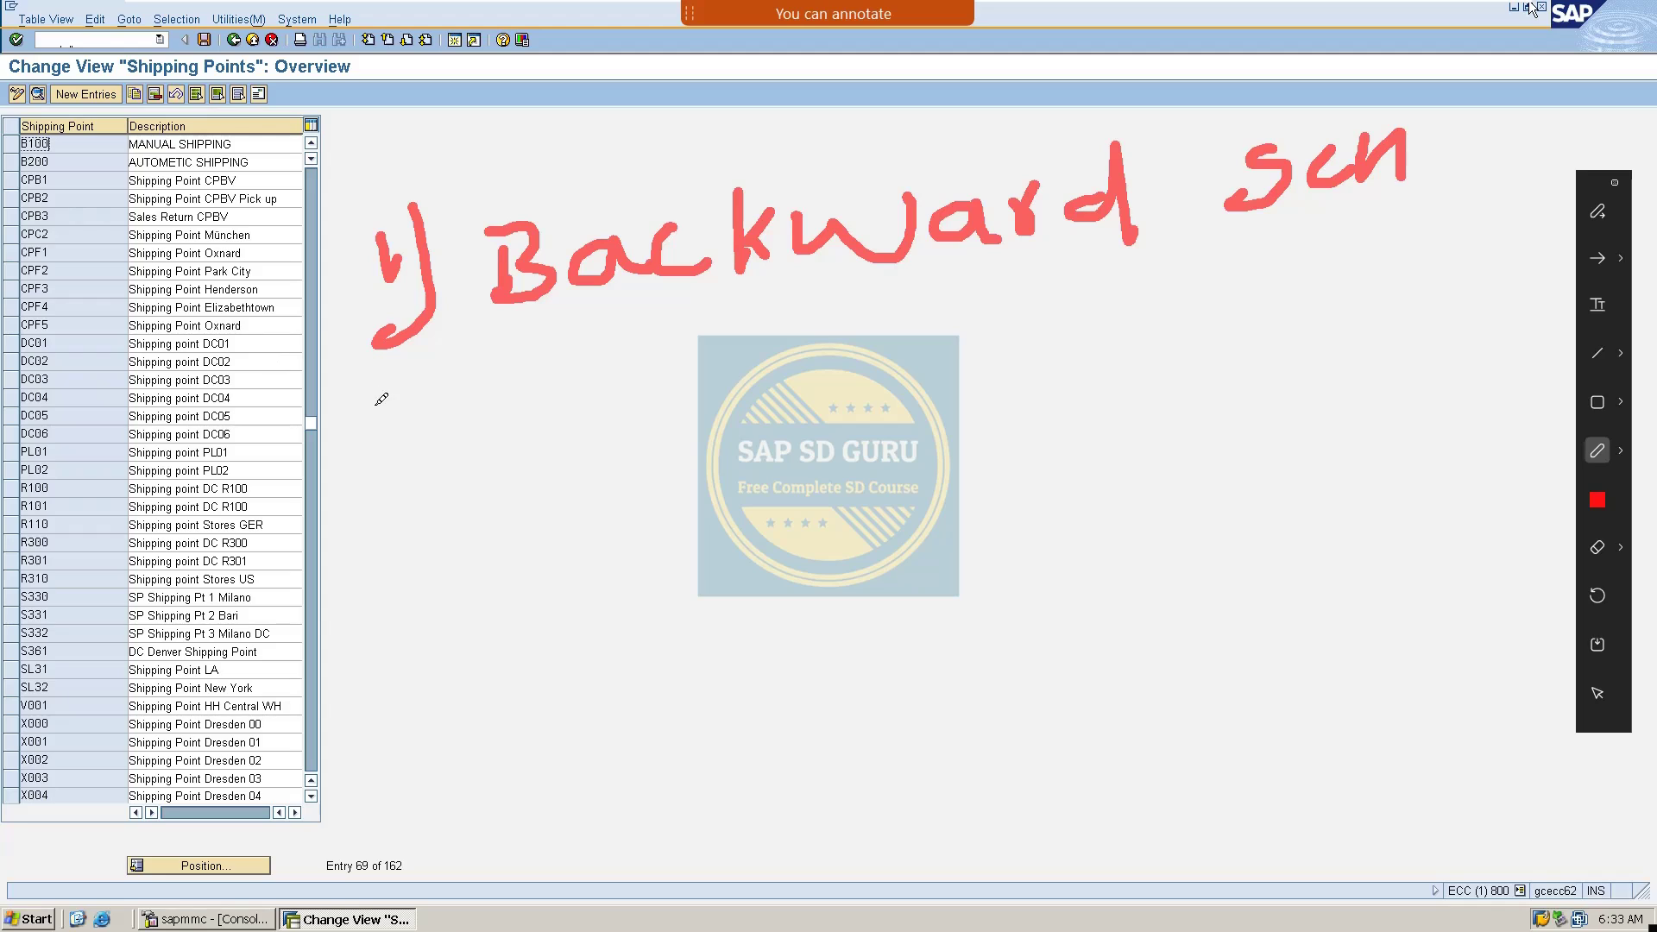
Handwrite "2) Forward" in red below the backward entry, with ditto marks under "sch"
mouse_move(362, 406)
mouse_down()
mouse_move(380, 453)
mouse_move(409, 449)
mouse_up()
drag(421, 390, 395, 498)
mouse_move(537, 399)
mouse_down()
mouse_move(530, 477)
mouse_move(578, 383)
mouse_up()
mouse_move(538, 444)
mouse_down()
mouse_move(597, 399)
mouse_move(653, 404)
mouse_move(682, 384)
mouse_move(669, 453)
mouse_move(846, 362)
mouse_move(873, 388)
mouse_move(968, 403)
mouse_up()
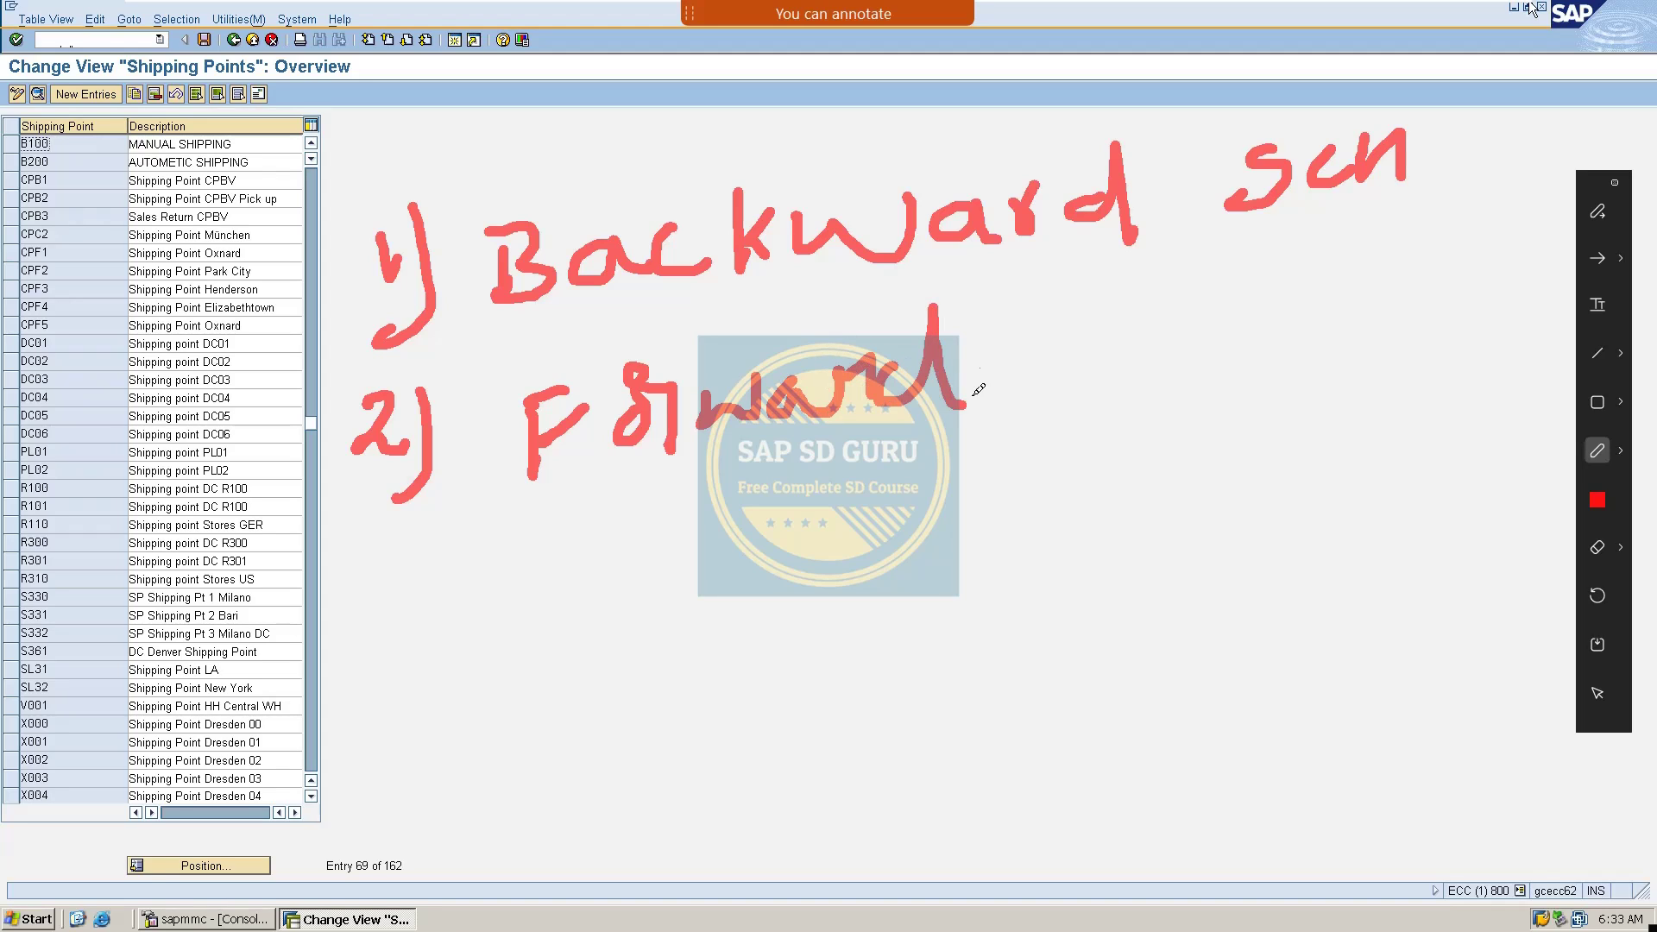
mouse_move(1299, 295)
mouse_down()
mouse_move(1311, 336)
mouse_move(1333, 334)
mouse_up()
Change the pen colour to teal and draw an X inside a box below the "2) Forward" line
click(1597, 501)
click(1521, 503)
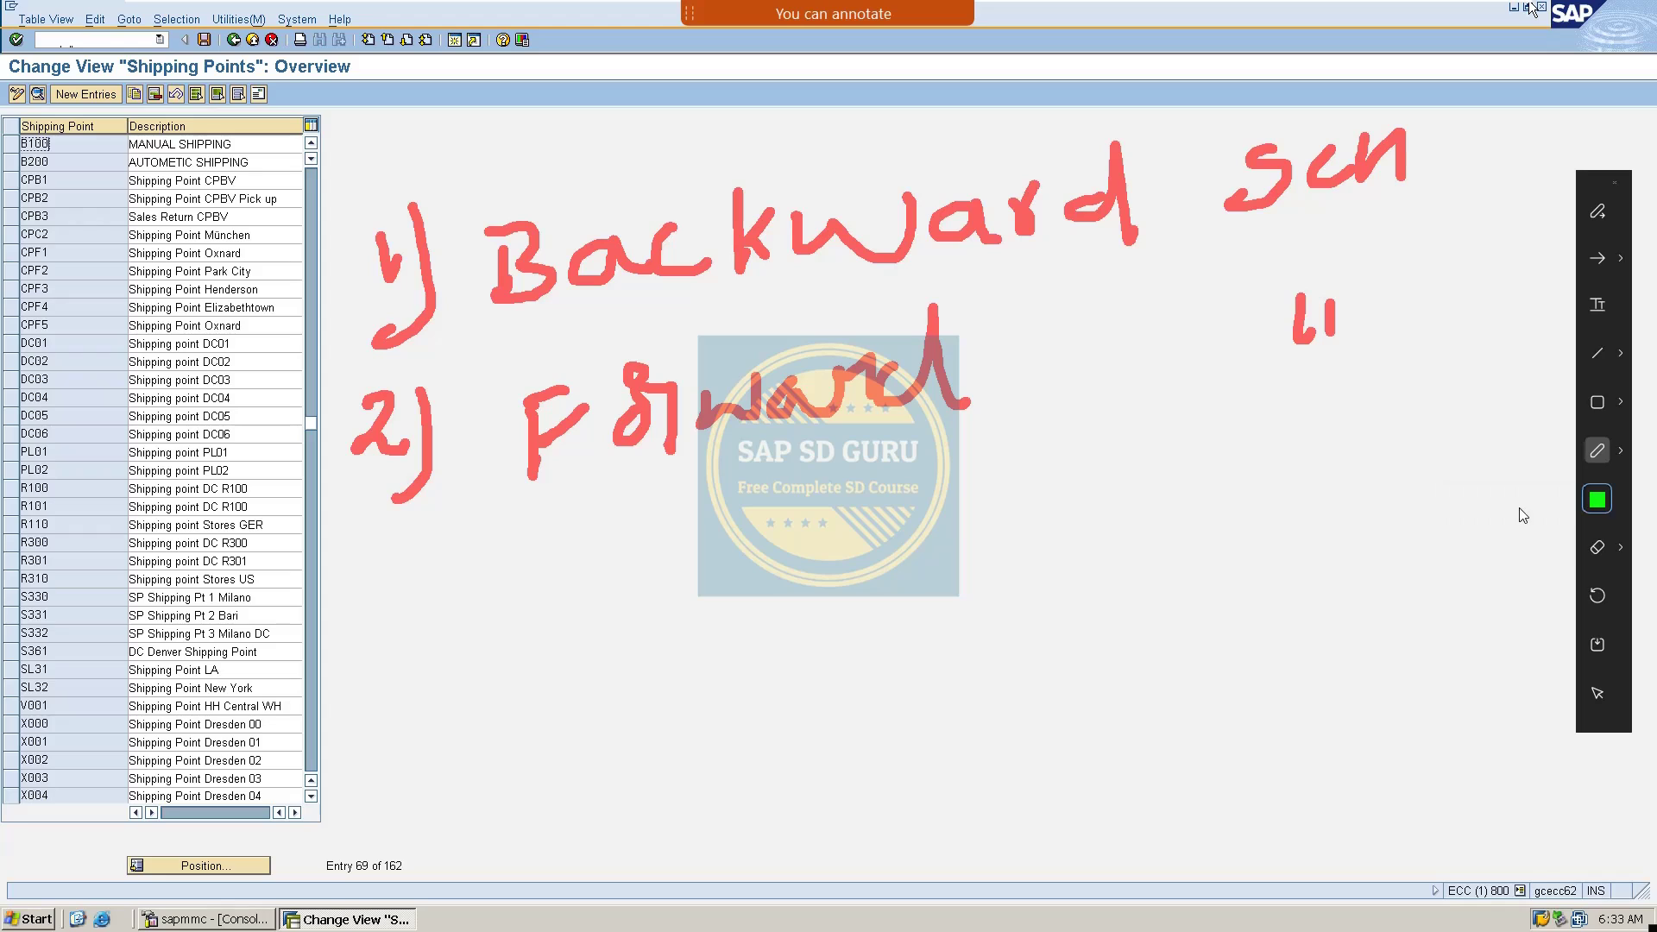
mouse_move(1596, 515)
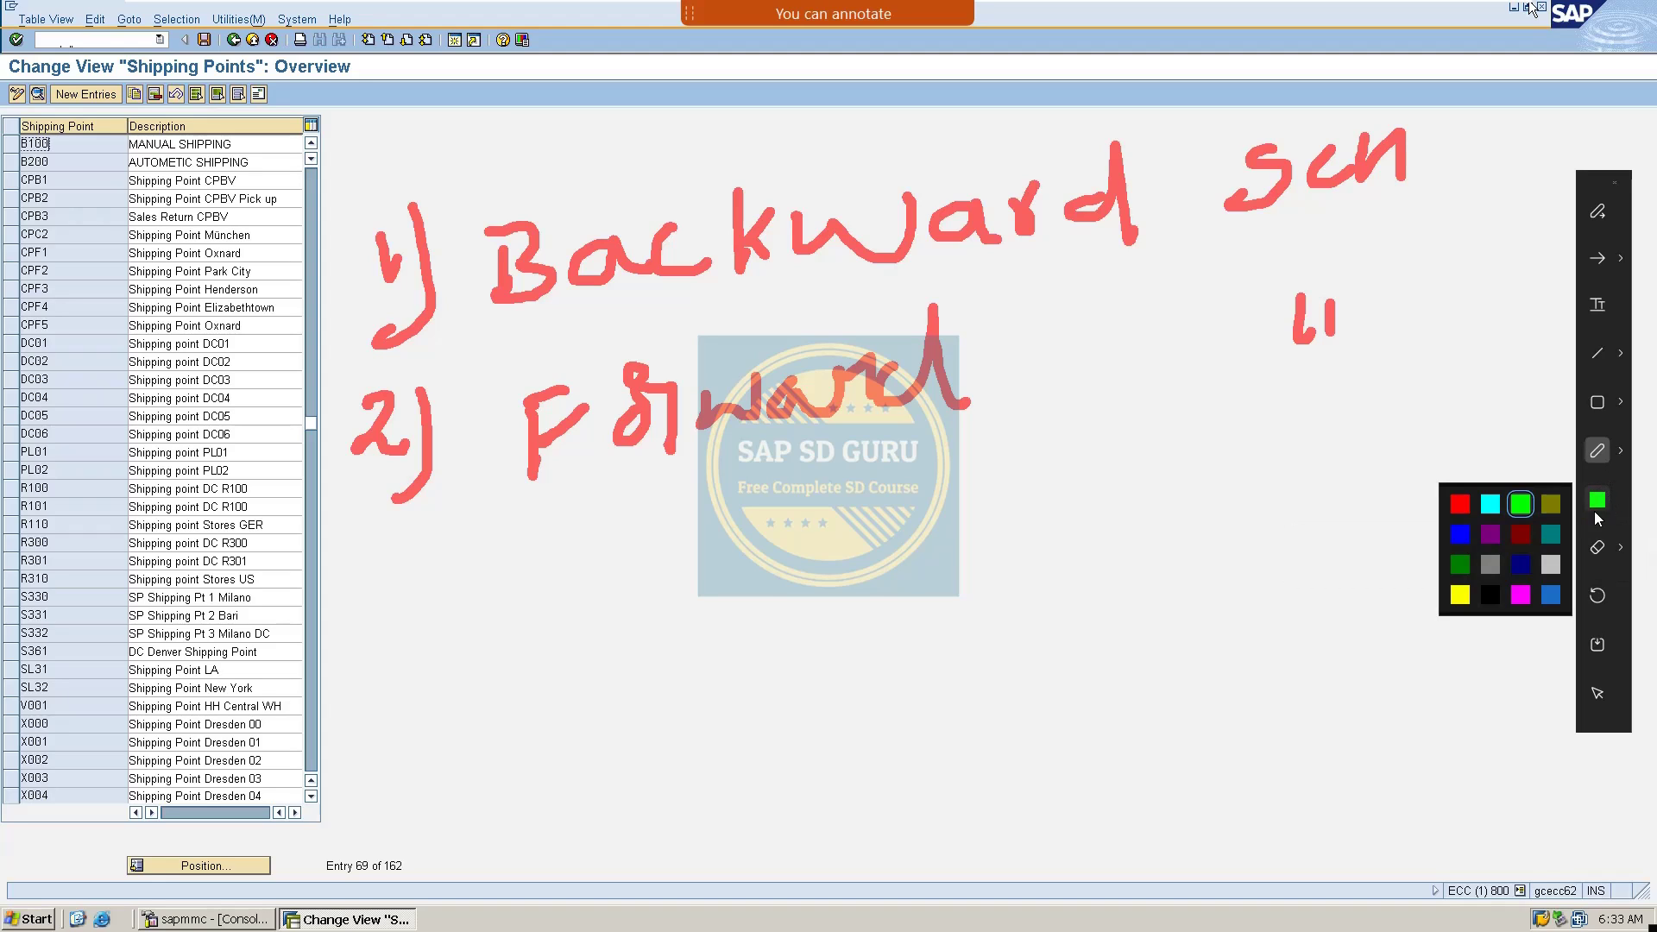
click(1550, 534)
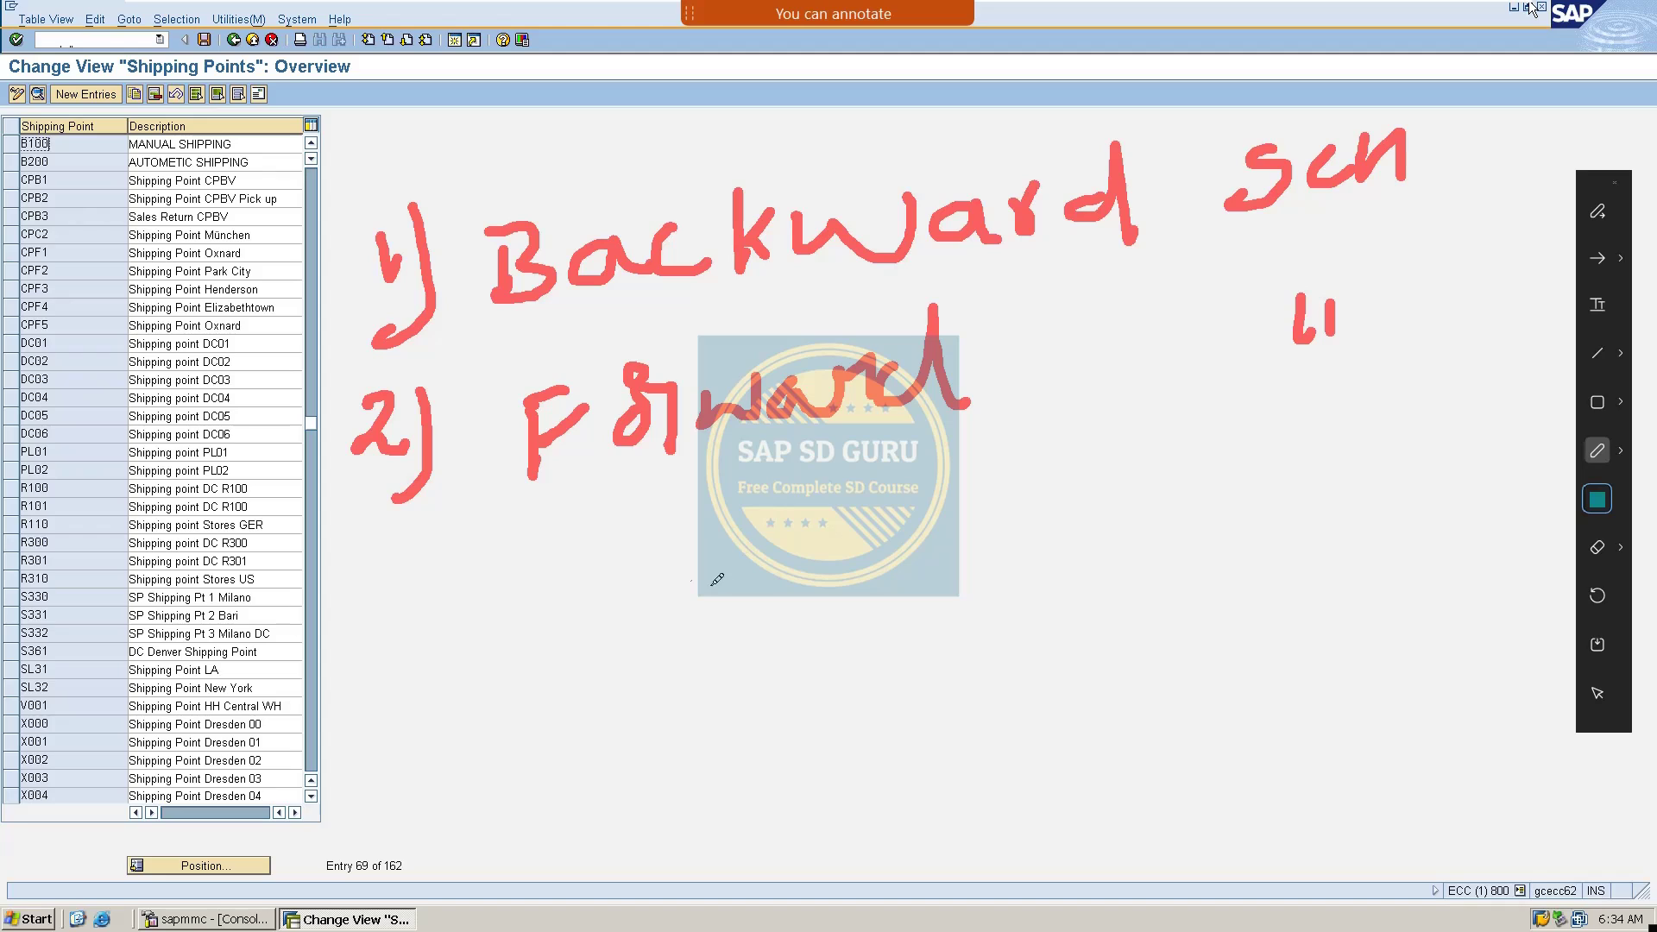
mouse_move(485, 627)
mouse_down()
mouse_move(545, 658)
mouse_move(502, 683)
mouse_up()
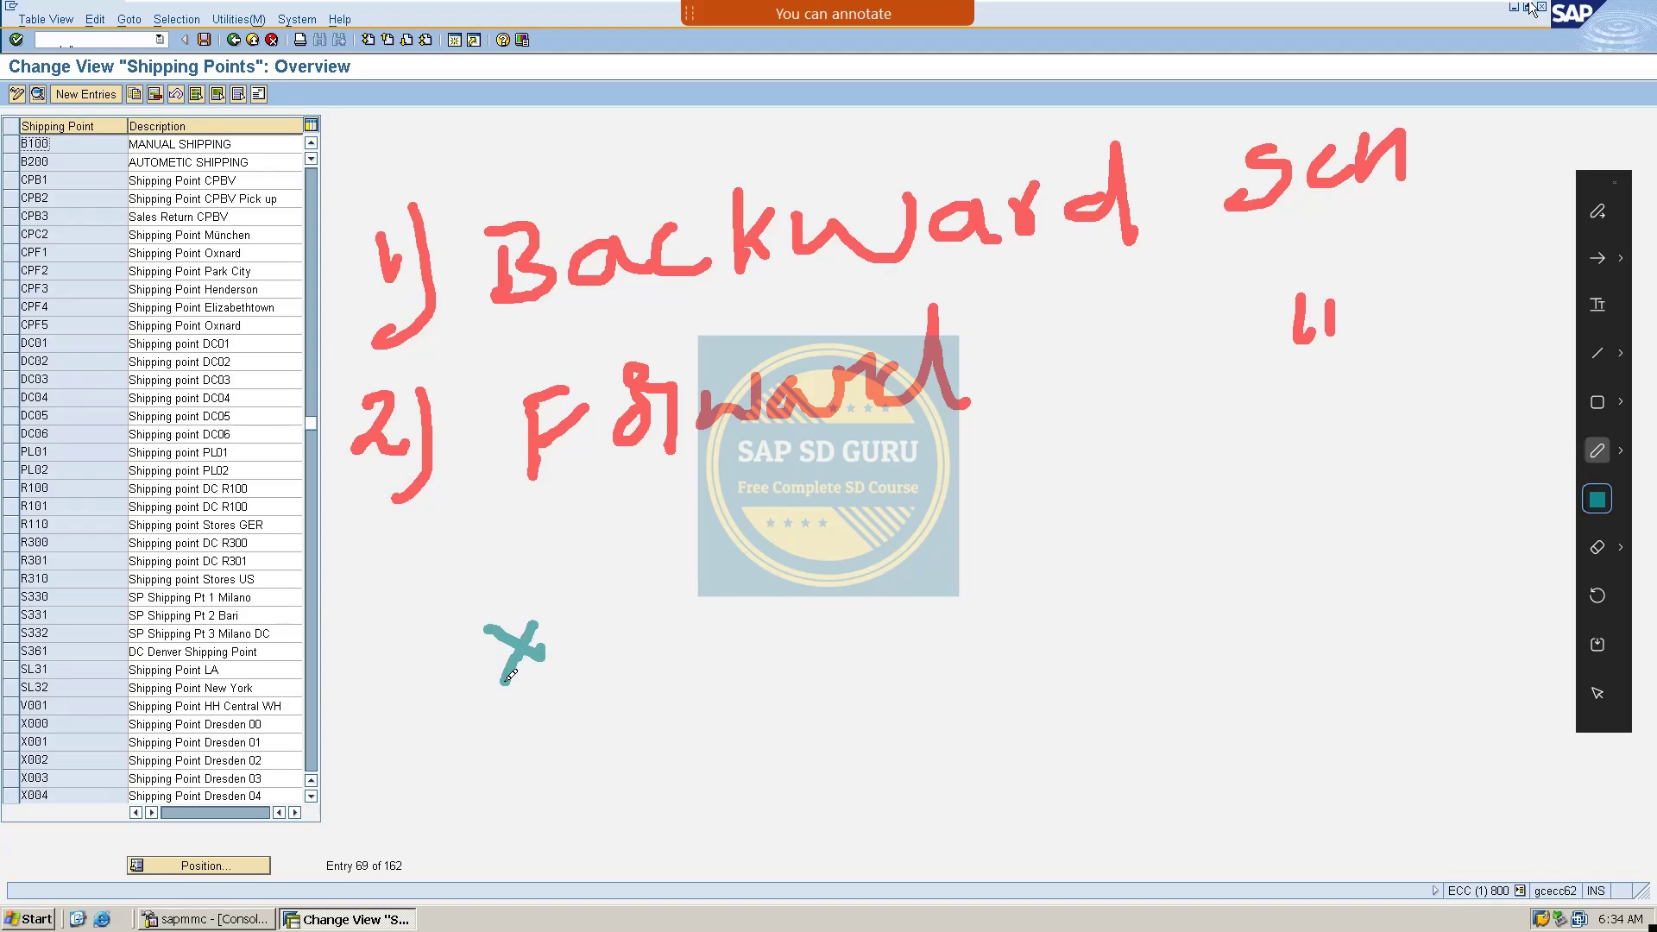
mouse_move(475, 606)
mouse_down()
mouse_move(561, 695)
mouse_move(612, 595)
mouse_move(474, 614)
mouse_up()
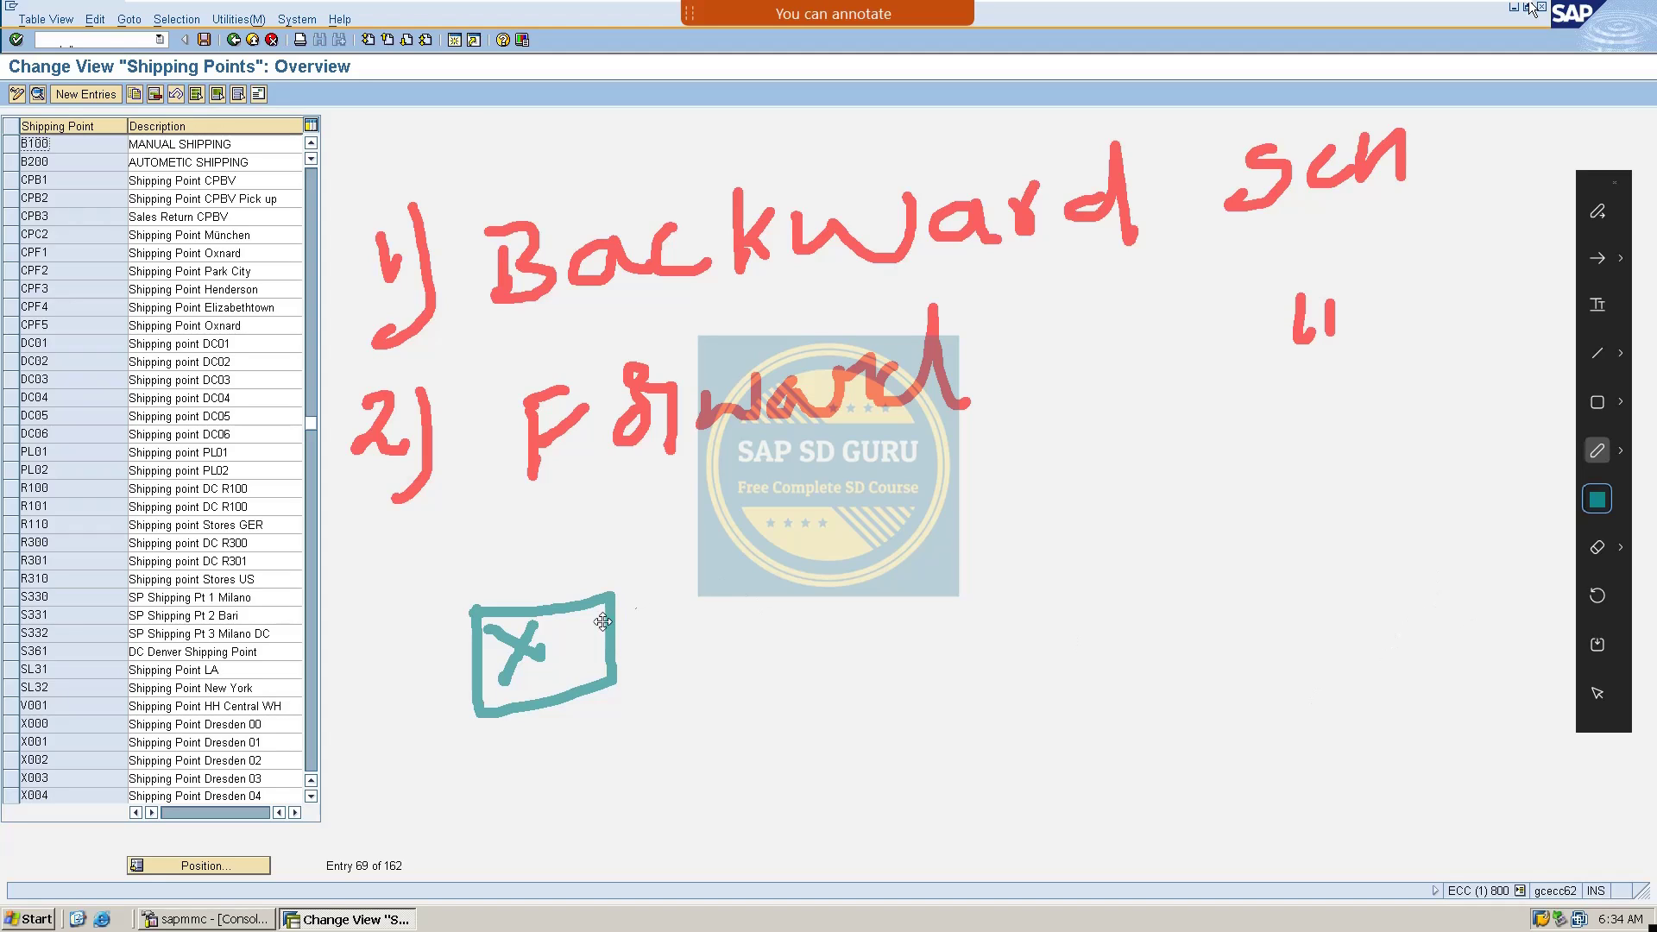
Handwrite "stock" in teal above the boxed X and "100" below it
drag(481, 529, 446, 566)
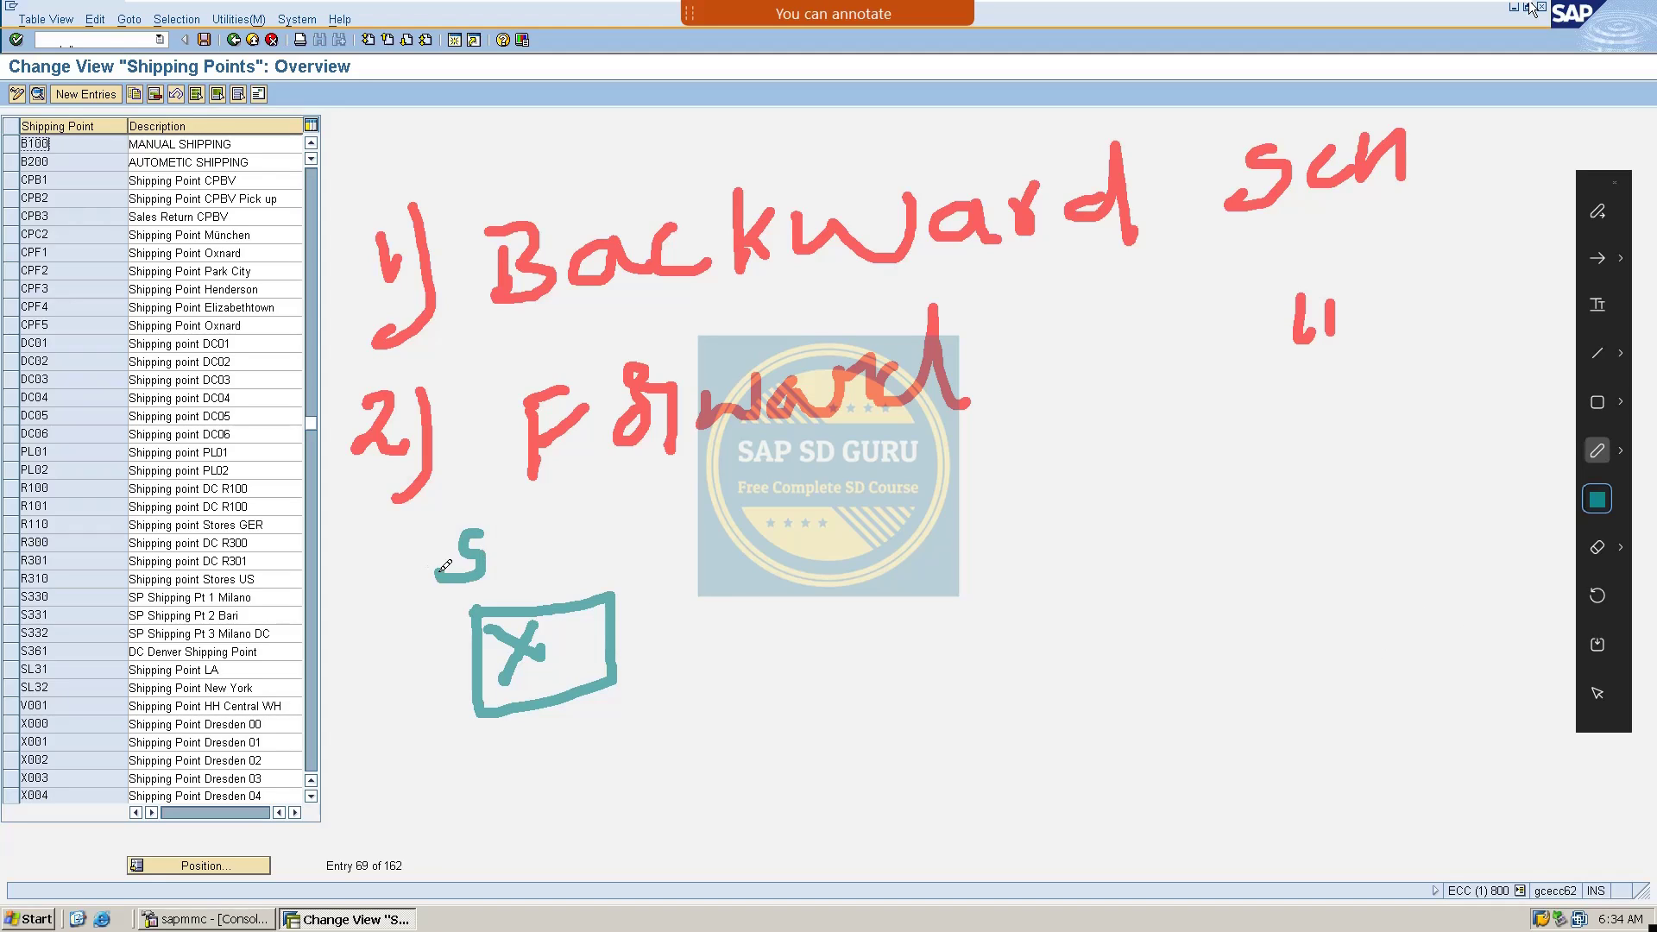
drag(516, 517, 514, 569)
mouse_move(490, 537)
mouse_down()
mouse_move(598, 528)
mouse_move(637, 557)
mouse_move(652, 526)
mouse_move(684, 544)
mouse_up()
mouse_move(474, 765)
mouse_down()
mouse_move(474, 798)
mouse_move(565, 759)
mouse_move(594, 781)
mouse_move(623, 752)
mouse_up()
drag(470, 751, 475, 814)
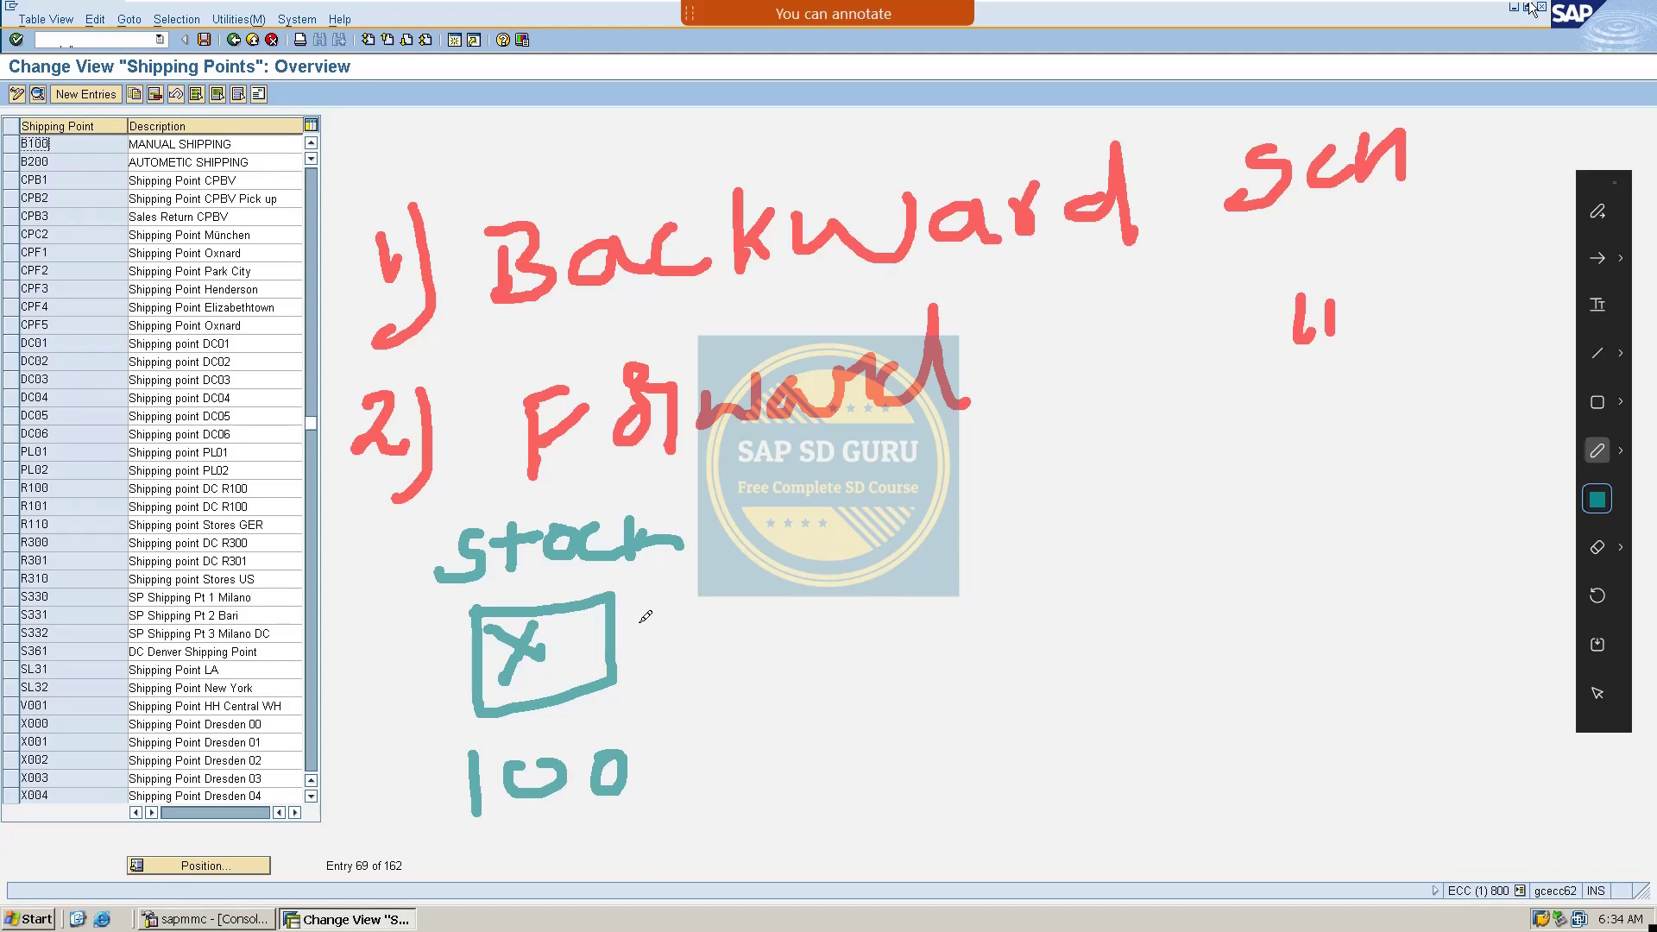
Handwrite "order", "x - 100" and an underlined "C.R.D. Date" in teal beside the stock sketch
mouse_move(859, 500)
mouse_down()
mouse_move(833, 514)
mouse_move(852, 474)
mouse_move(923, 501)
mouse_move(931, 466)
mouse_move(975, 496)
mouse_move(1046, 486)
mouse_move(1070, 514)
mouse_up()
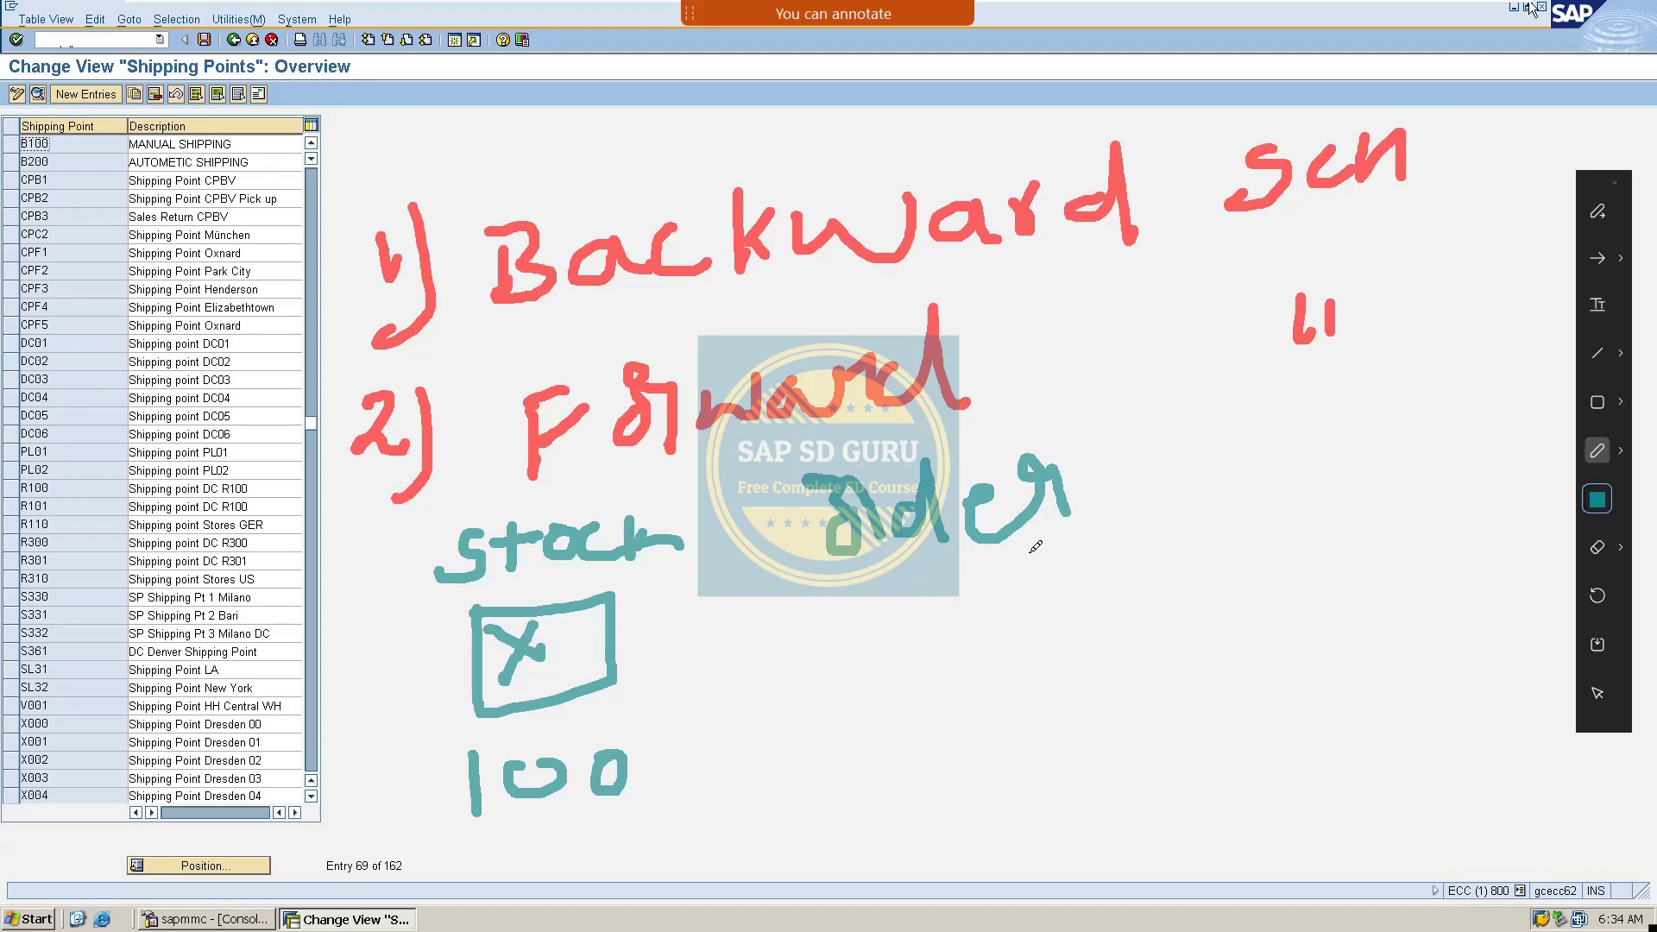
mouse_move(800, 606)
mouse_down()
mouse_move(833, 643)
mouse_move(795, 654)
mouse_move(902, 617)
mouse_move(960, 635)
mouse_move(1001, 589)
mouse_move(1048, 604)
mouse_move(1046, 576)
mouse_up()
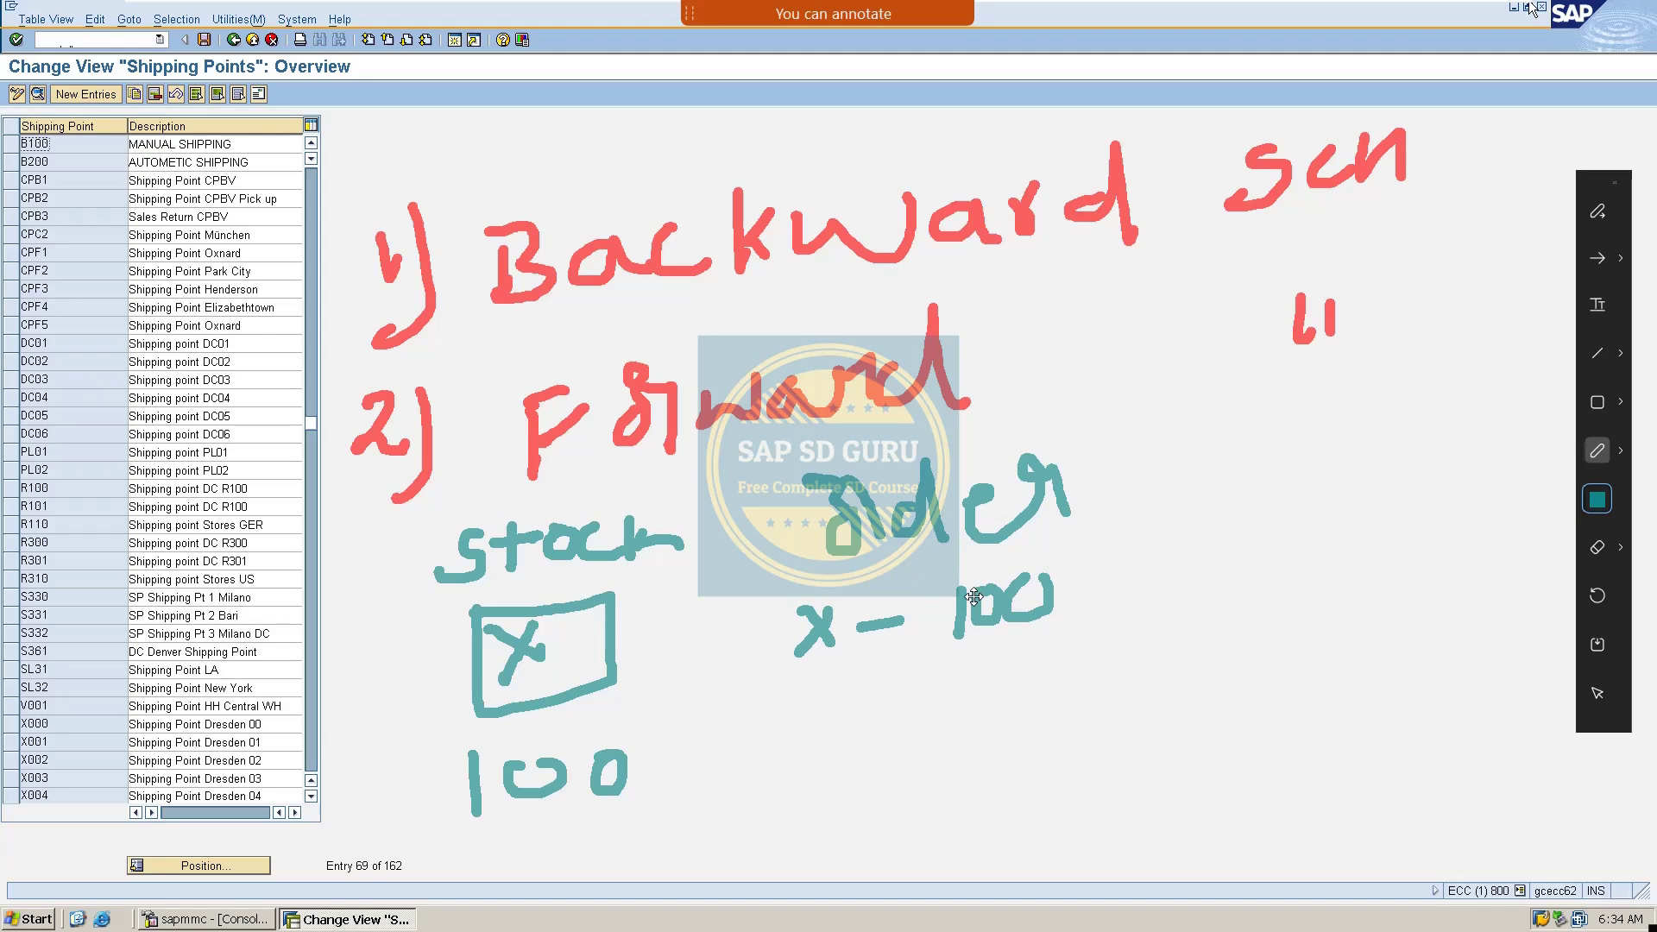
mouse_move(857, 690)
mouse_down()
mouse_move(819, 716)
mouse_move(858, 729)
mouse_move(908, 695)
mouse_move(919, 728)
mouse_up()
click(866, 708)
click(939, 690)
mouse_move(958, 667)
mouse_down()
mouse_move(959, 690)
mouse_move(1001, 668)
mouse_move(975, 703)
mouse_up()
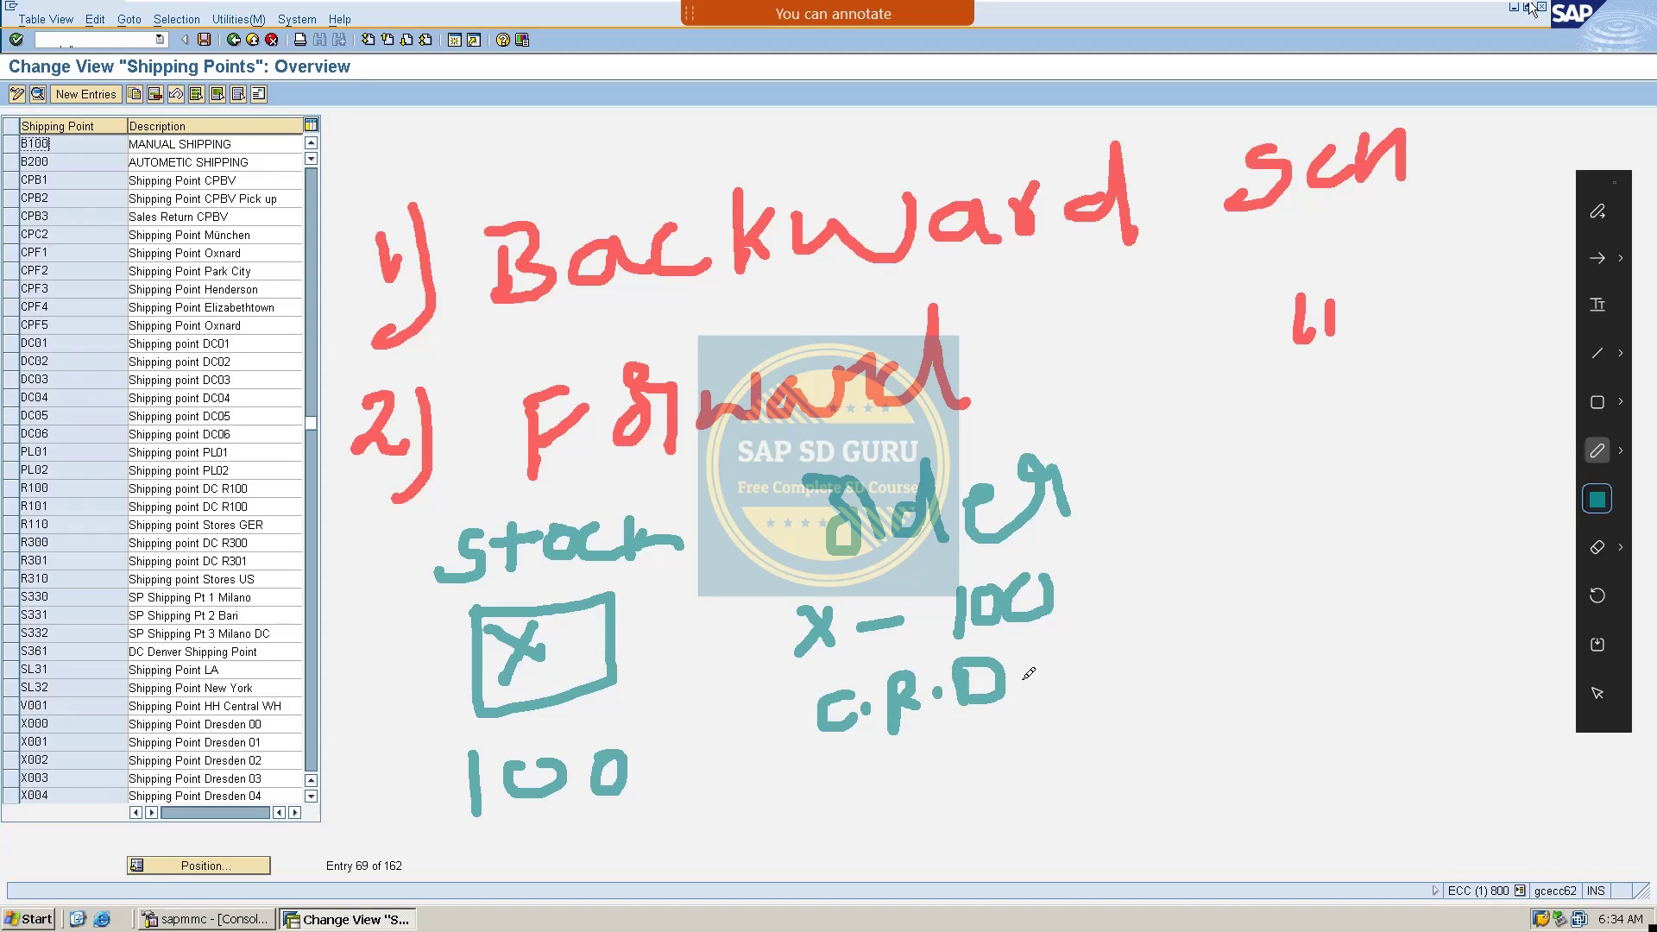
click(1024, 678)
drag(1037, 646, 1041, 686)
mouse_move(1041, 645)
mouse_down()
mouse_move(1060, 664)
mouse_move(1161, 657)
mouse_move(1122, 640)
mouse_move(1136, 631)
mouse_up()
drag(842, 749, 1124, 673)
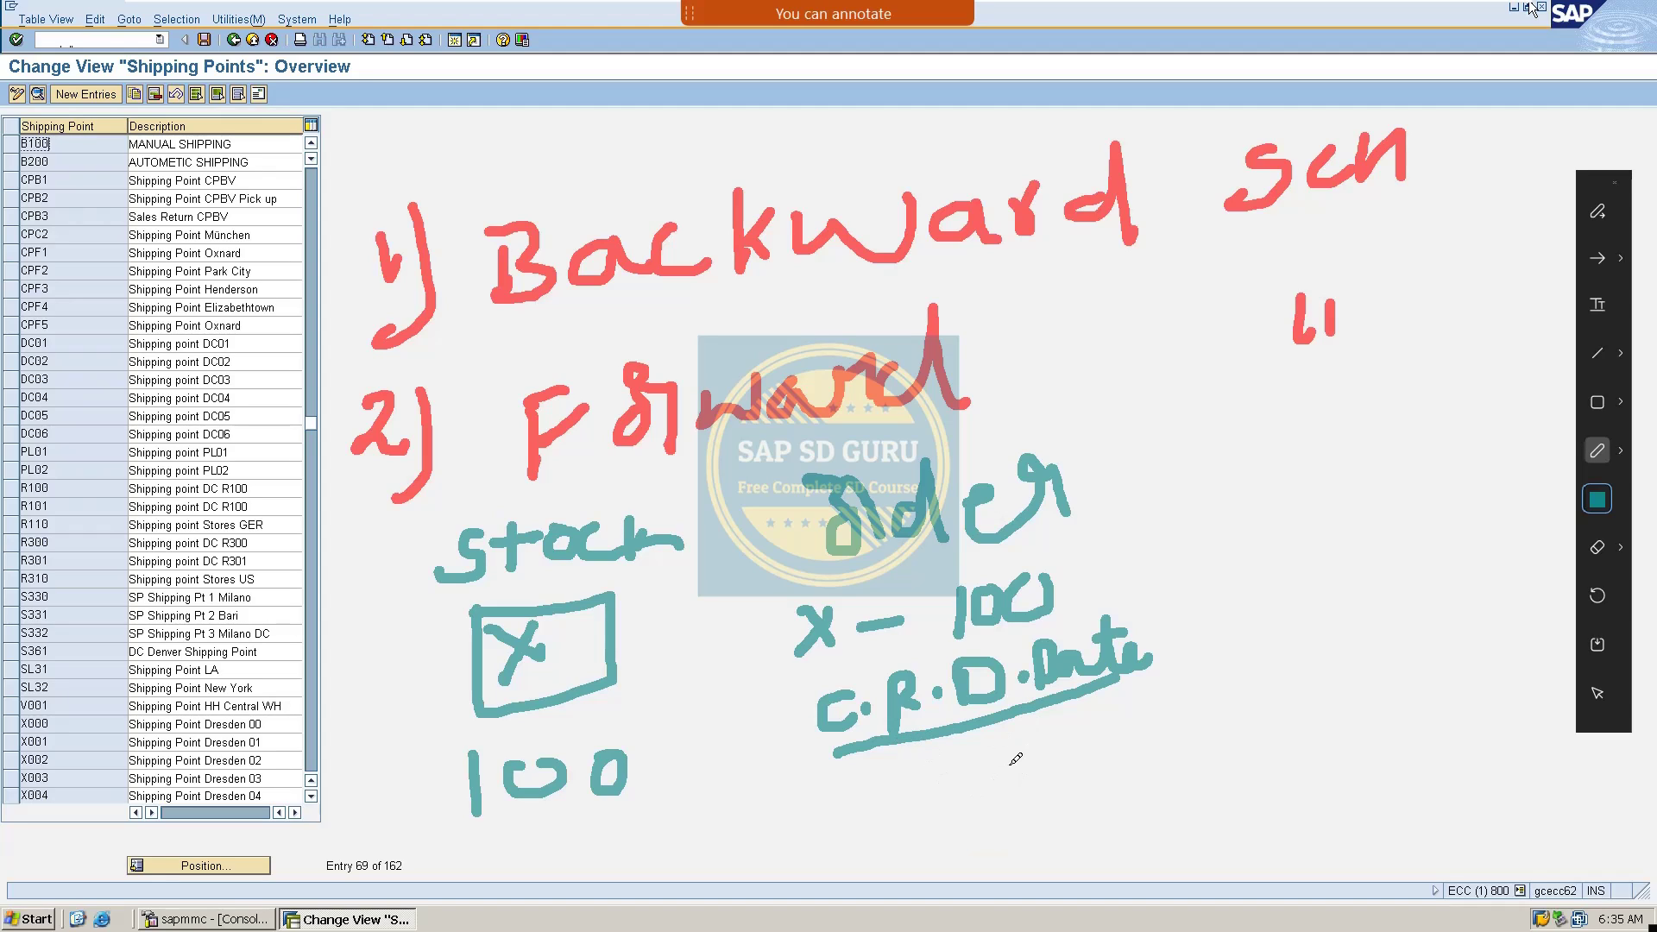
Handwrite the date "25/10/2022" in teal below "C.R.D. Date" and draw a short underline beneath it
mouse_move(939, 770)
mouse_down()
mouse_move(957, 773)
mouse_move(949, 808)
mouse_move(1020, 787)
mouse_move(988, 807)
mouse_up()
key(ctrl+z)
key(ctrl+z)
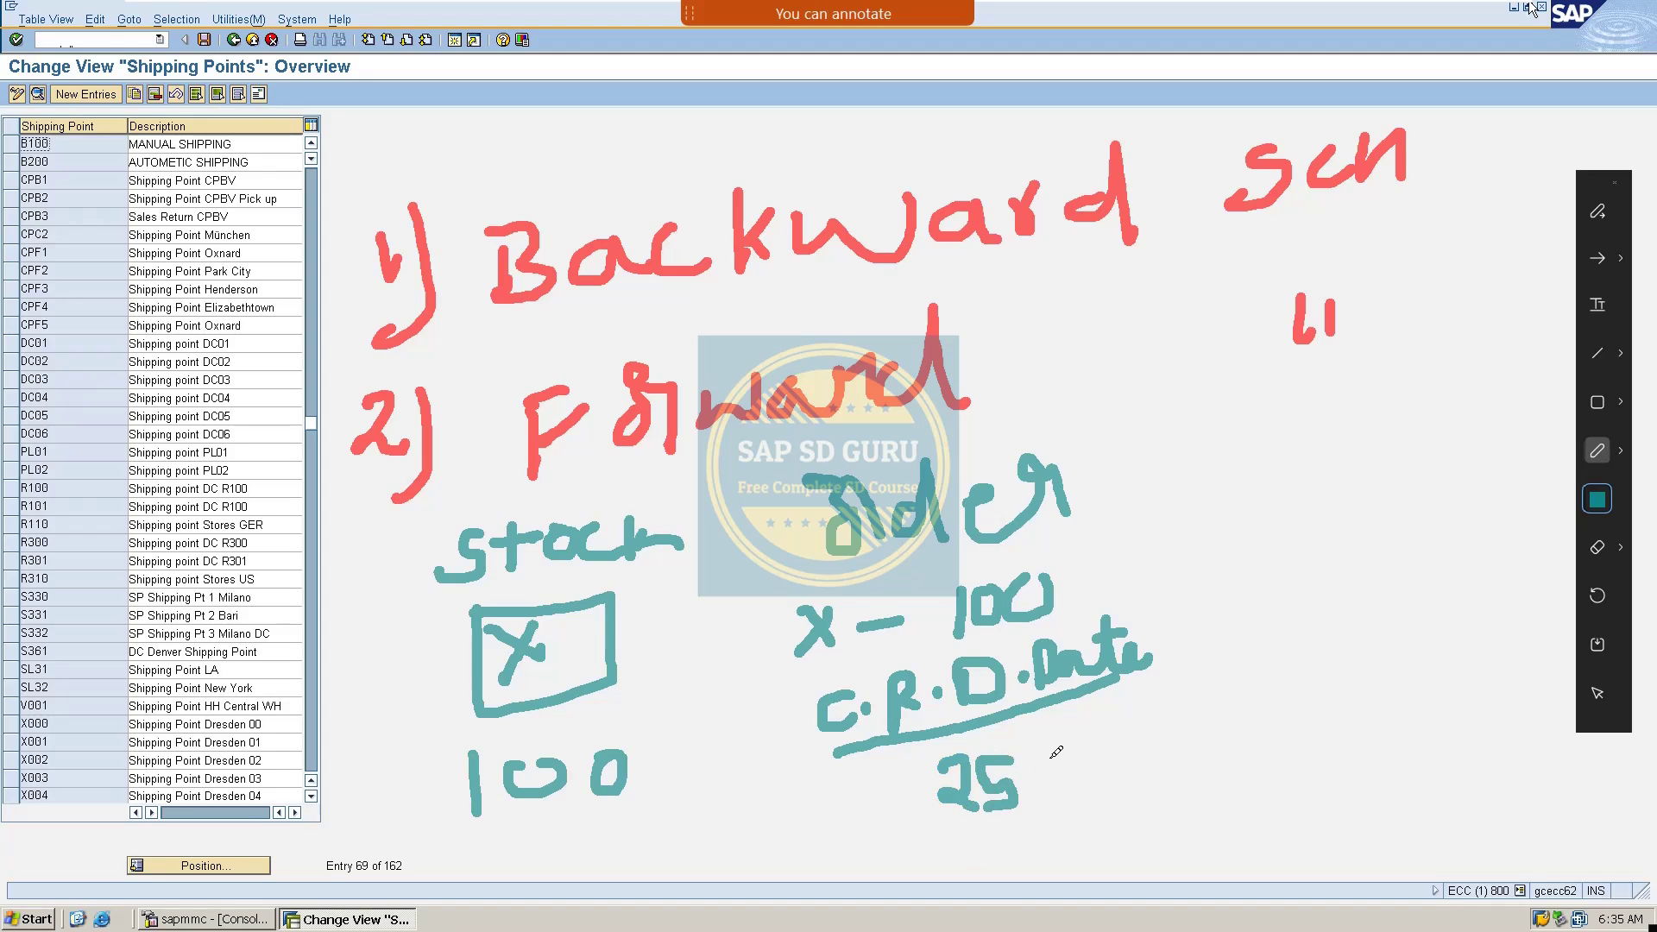
drag(1051, 733, 1045, 826)
mouse_move(1071, 764)
mouse_down()
mouse_move(1070, 794)
mouse_move(1087, 798)
mouse_move(1110, 761)
mouse_up()
mouse_move(1139, 721)
mouse_down()
mouse_move(1149, 798)
mouse_move(1228, 760)
mouse_move(1272, 763)
mouse_move(1300, 736)
mouse_up()
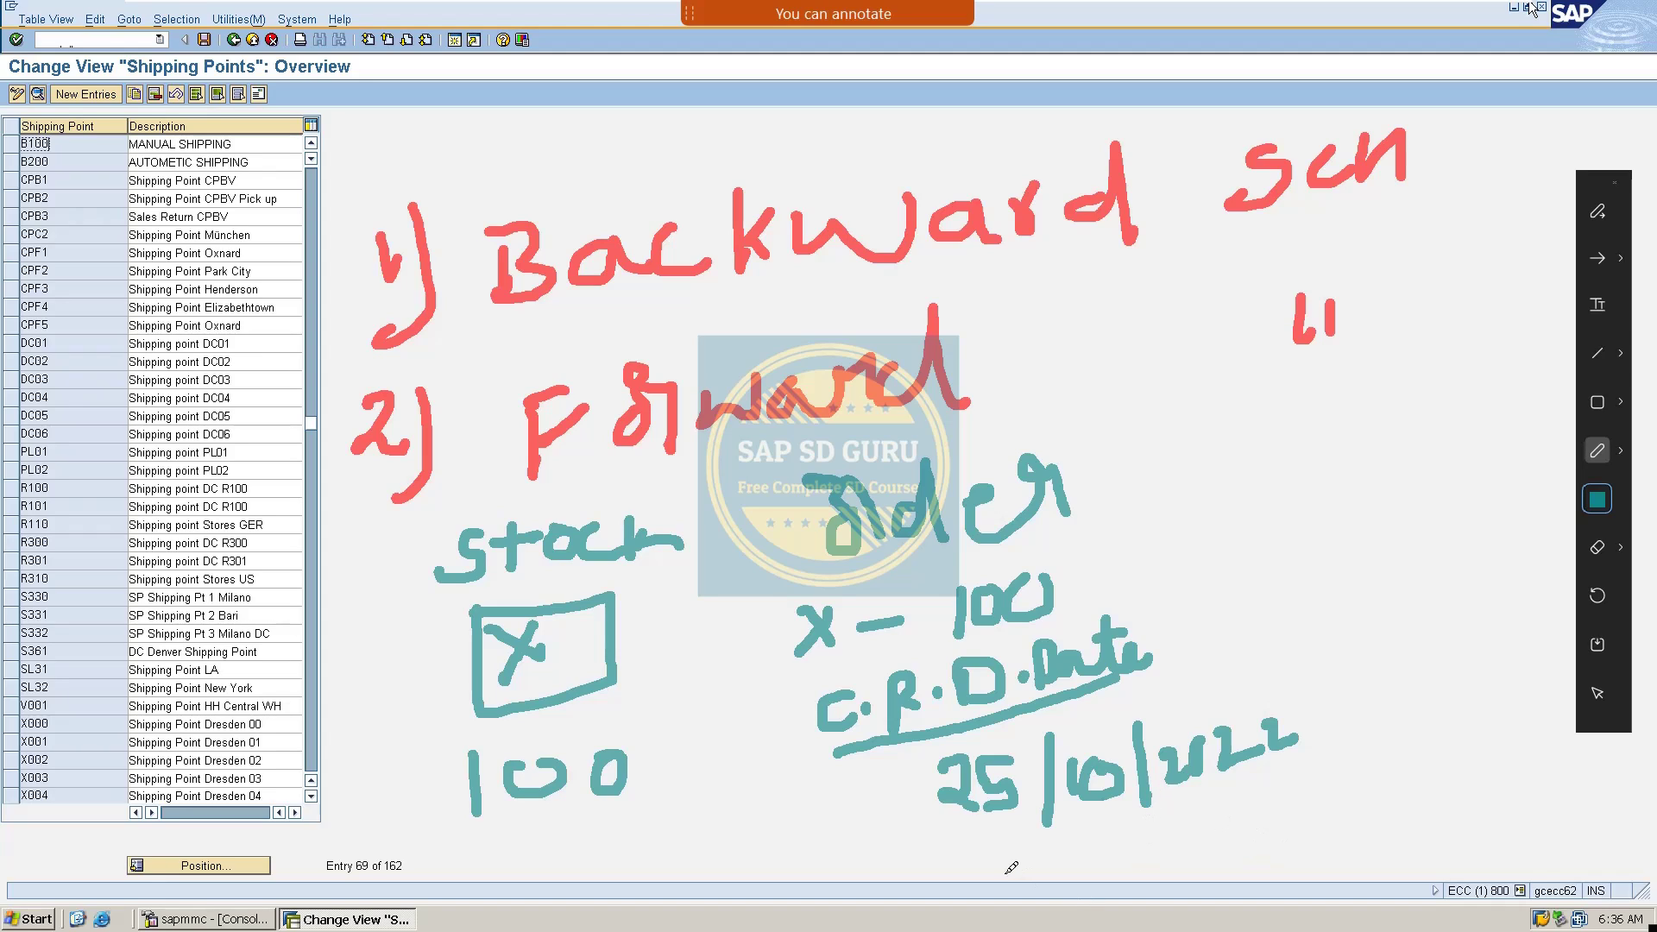
drag(1016, 865, 1131, 834)
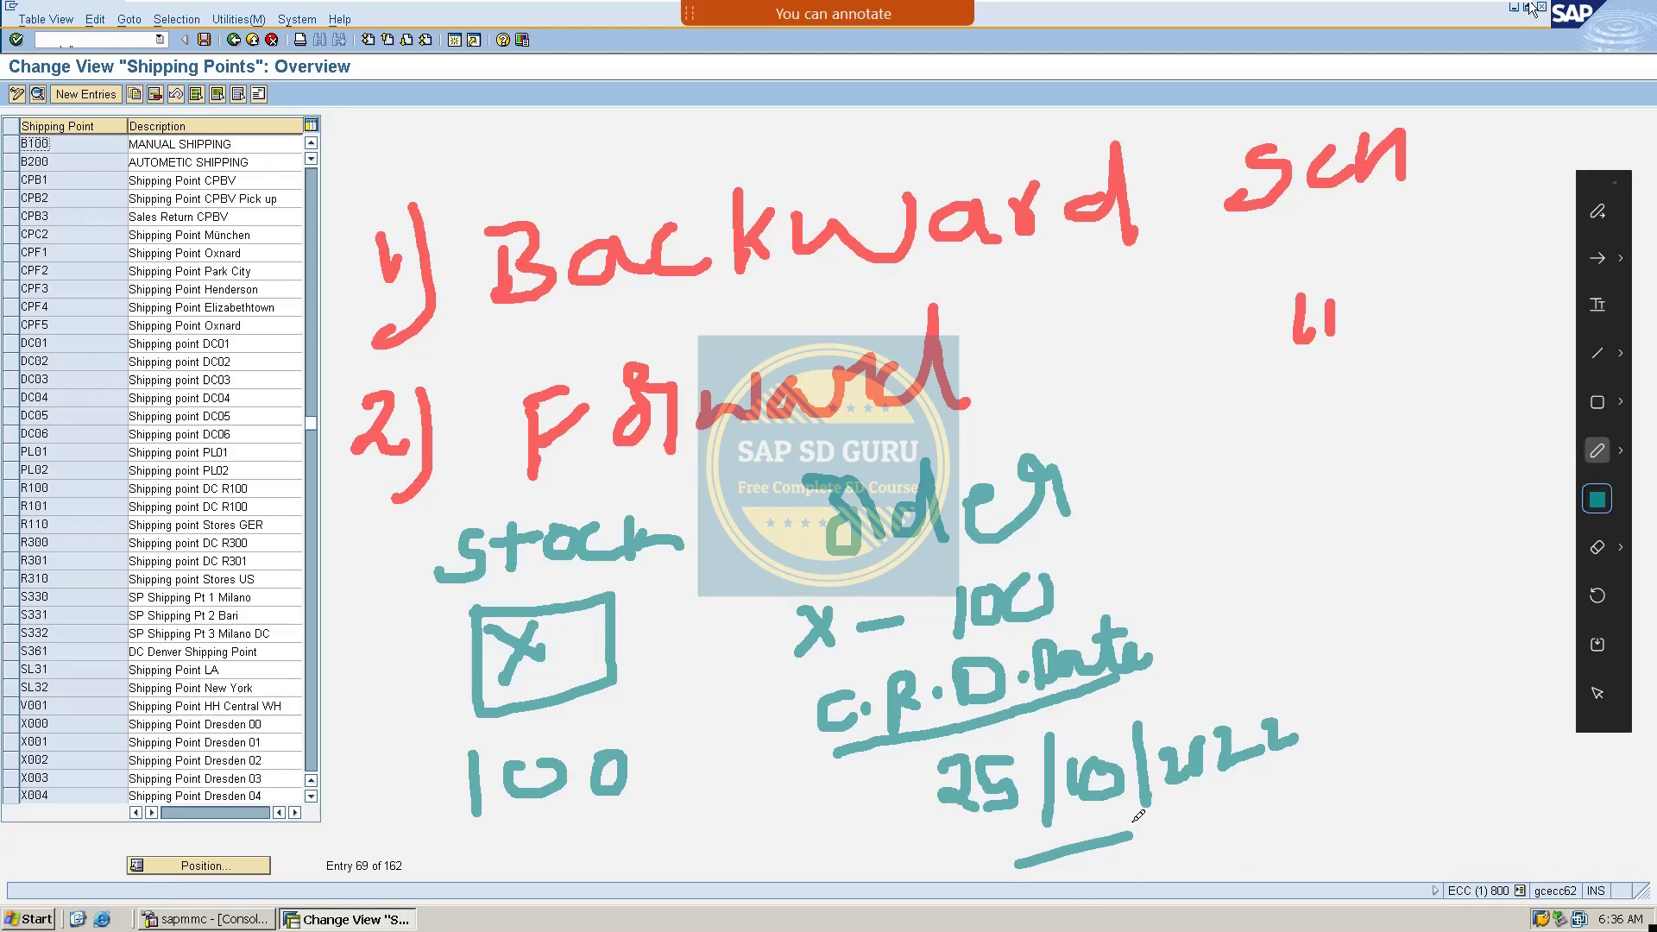
Handwrite "pick - 3" and "Loa - 2" in teal in the free area beside the order notes
mouse_move(1213, 442)
mouse_down()
mouse_move(1217, 497)
mouse_move(1217, 466)
mouse_move(1240, 493)
mouse_up()
click(1241, 420)
drag(1291, 440, 1294, 476)
mouse_move(1313, 413)
mouse_down()
mouse_move(1315, 470)
mouse_move(1486, 376)
mouse_move(1501, 404)
mouse_move(1458, 444)
mouse_move(1436, 437)
mouse_up()
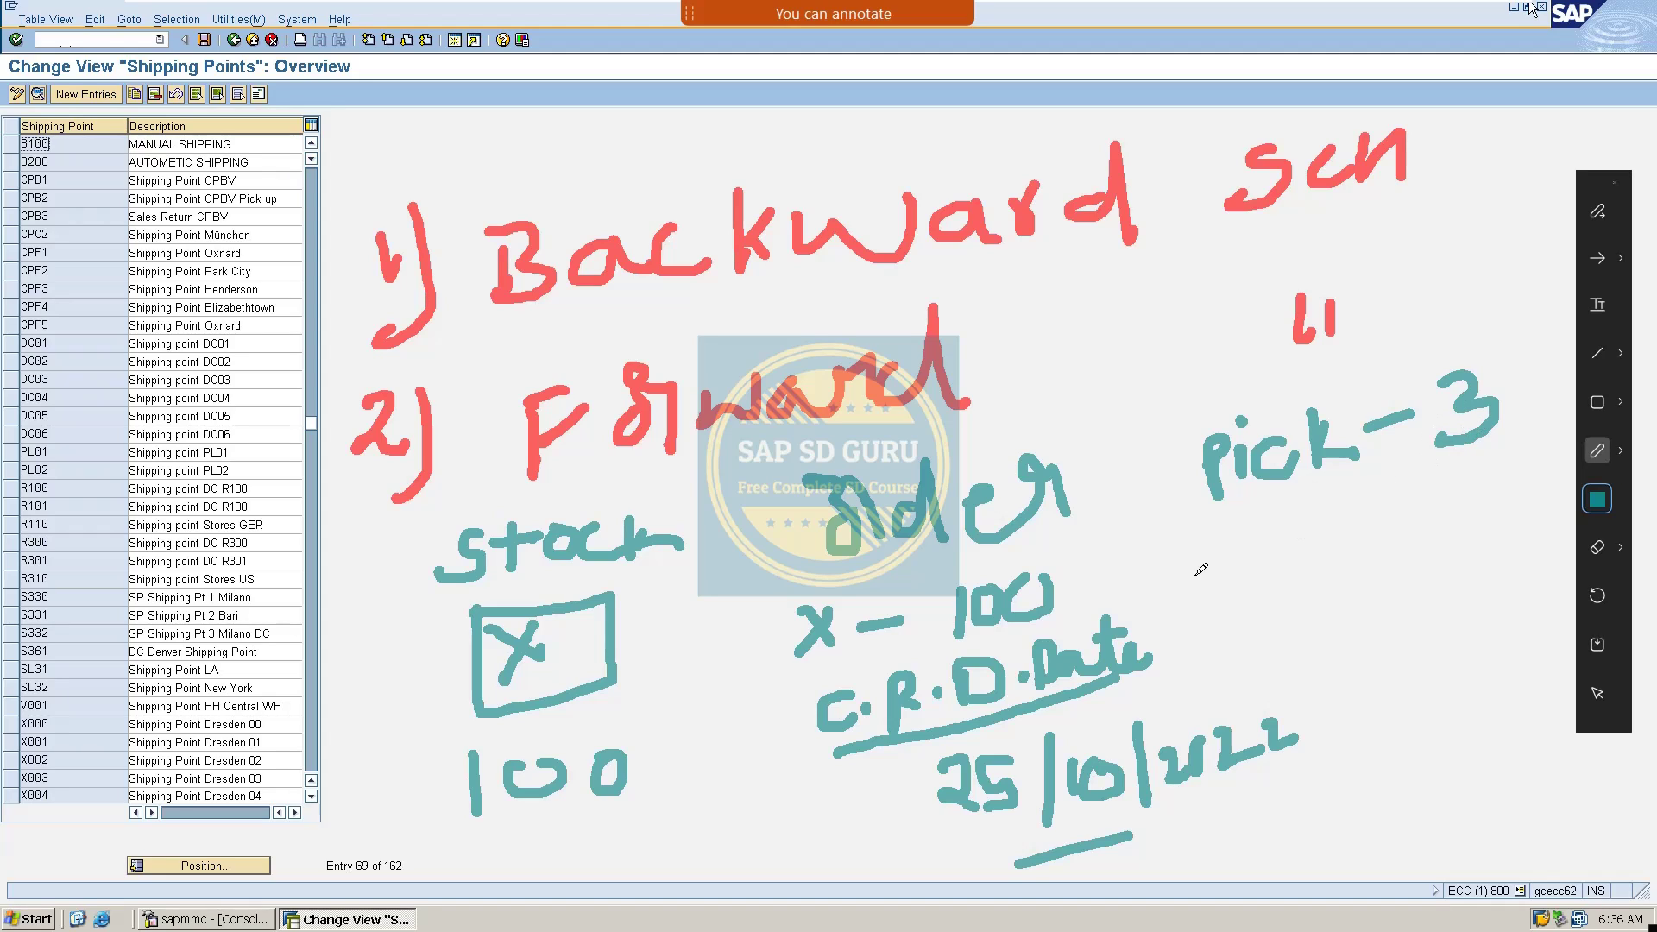
mouse_move(1232, 531)
mouse_down()
mouse_move(1237, 560)
mouse_move(1279, 593)
mouse_move(1336, 552)
mouse_move(1359, 573)
mouse_move(1477, 485)
mouse_move(1483, 523)
mouse_move(1507, 511)
mouse_up()
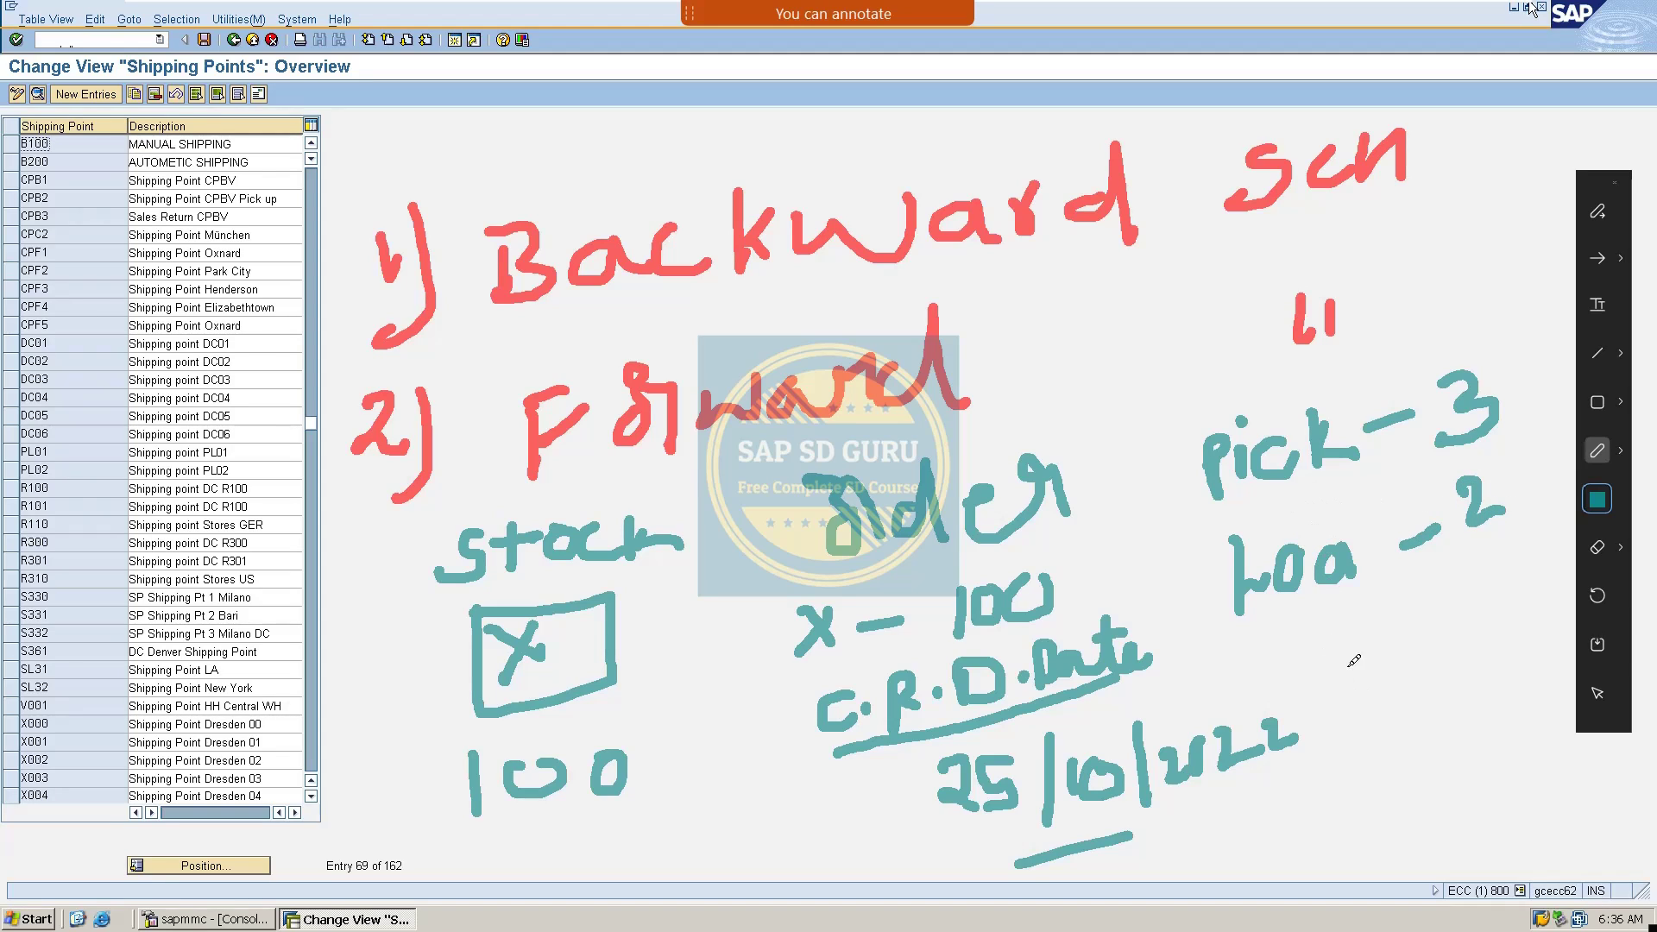
Handwrite "RLT - 10" in teal below the loading time and double-underline the stock quantity 100
mouse_move(1329, 643)
mouse_down()
mouse_move(1336, 700)
mouse_move(1346, 636)
mouse_move(1367, 667)
mouse_up()
mouse_move(1379, 609)
mouse_down()
mouse_move(1403, 656)
mouse_move(1432, 654)
mouse_up()
mouse_move(1441, 595)
mouse_down()
mouse_move(1438, 658)
mouse_move(1475, 573)
mouse_move(1532, 614)
mouse_move(1552, 578)
mouse_up()
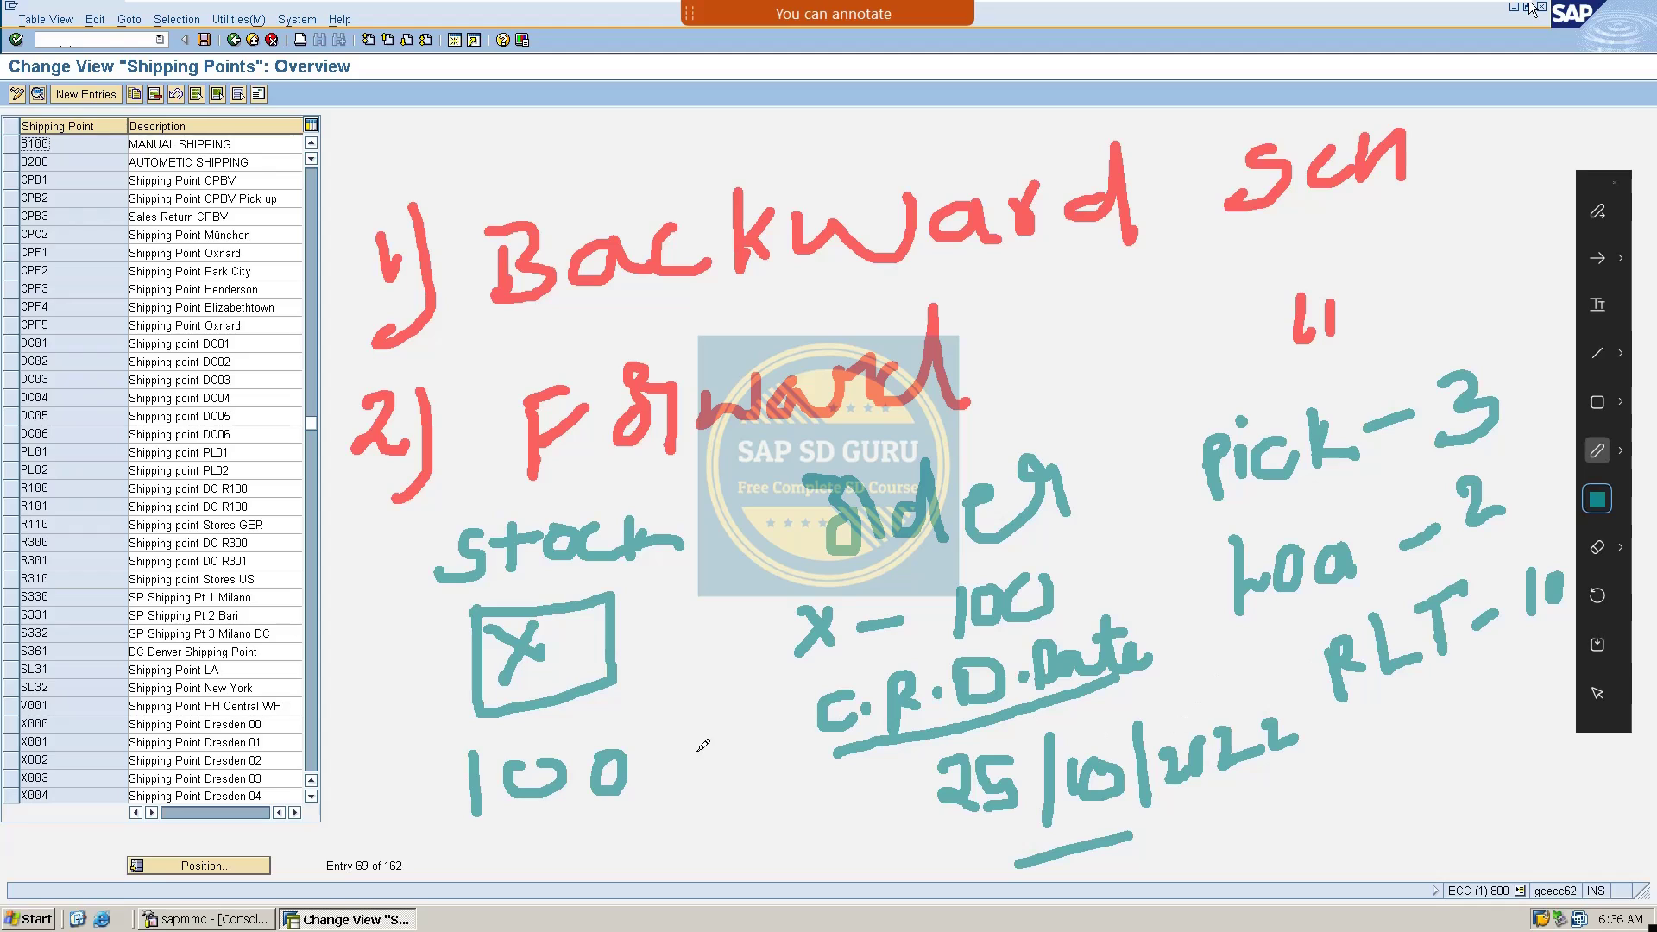
drag(504, 831, 677, 799)
drag(553, 855, 688, 827)
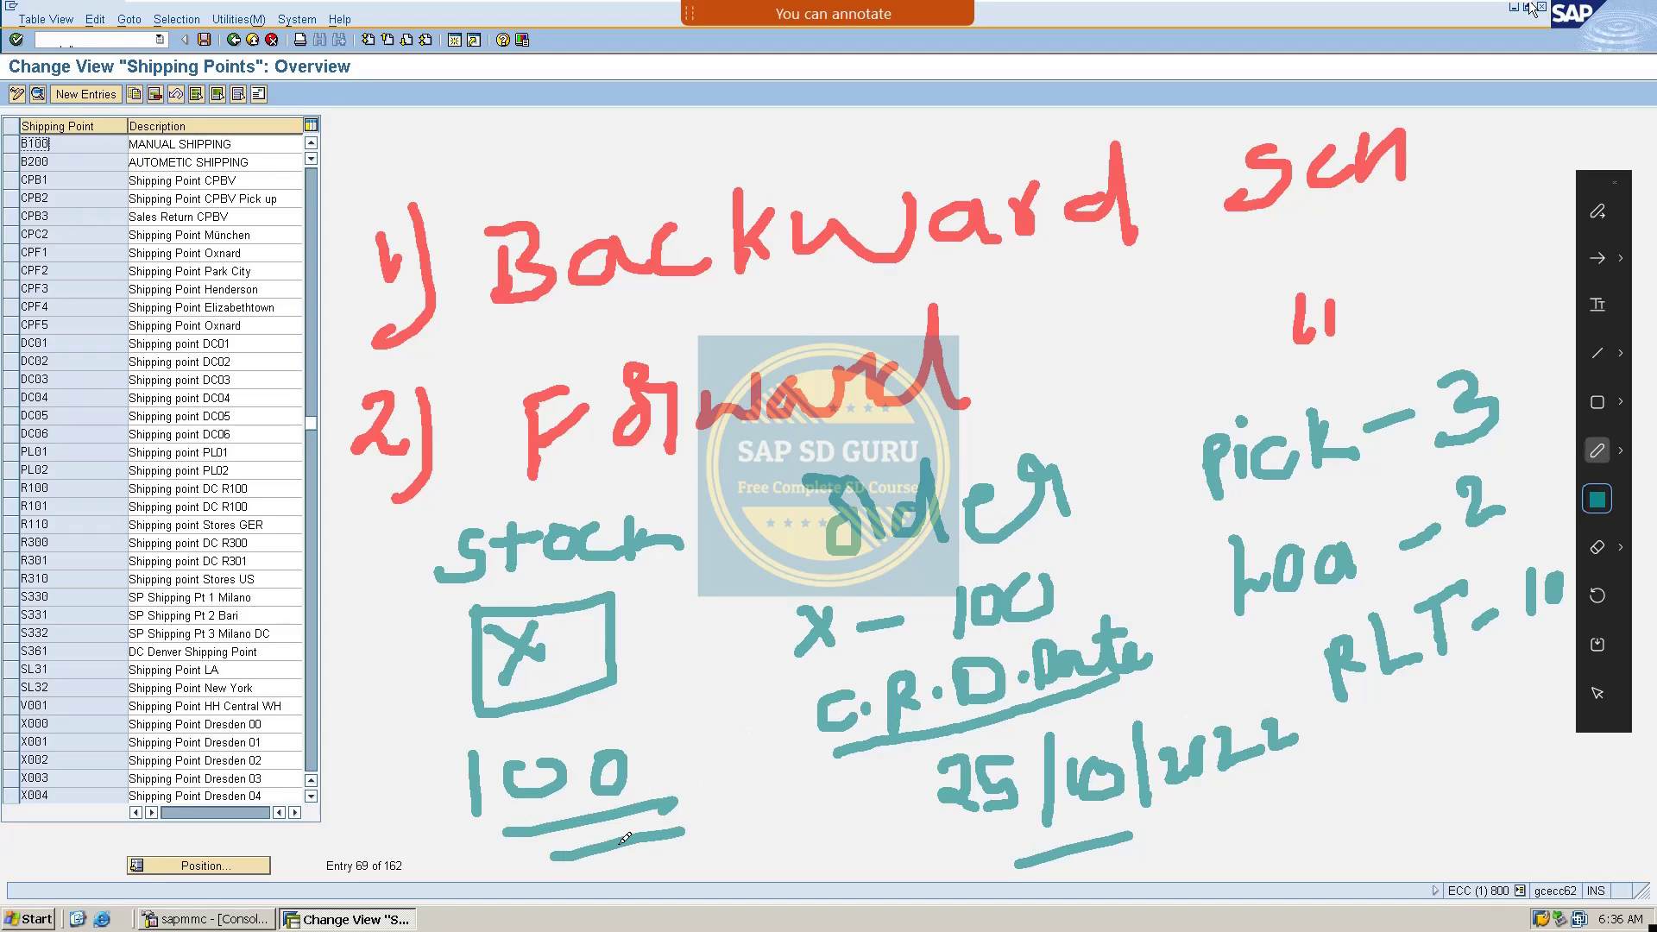